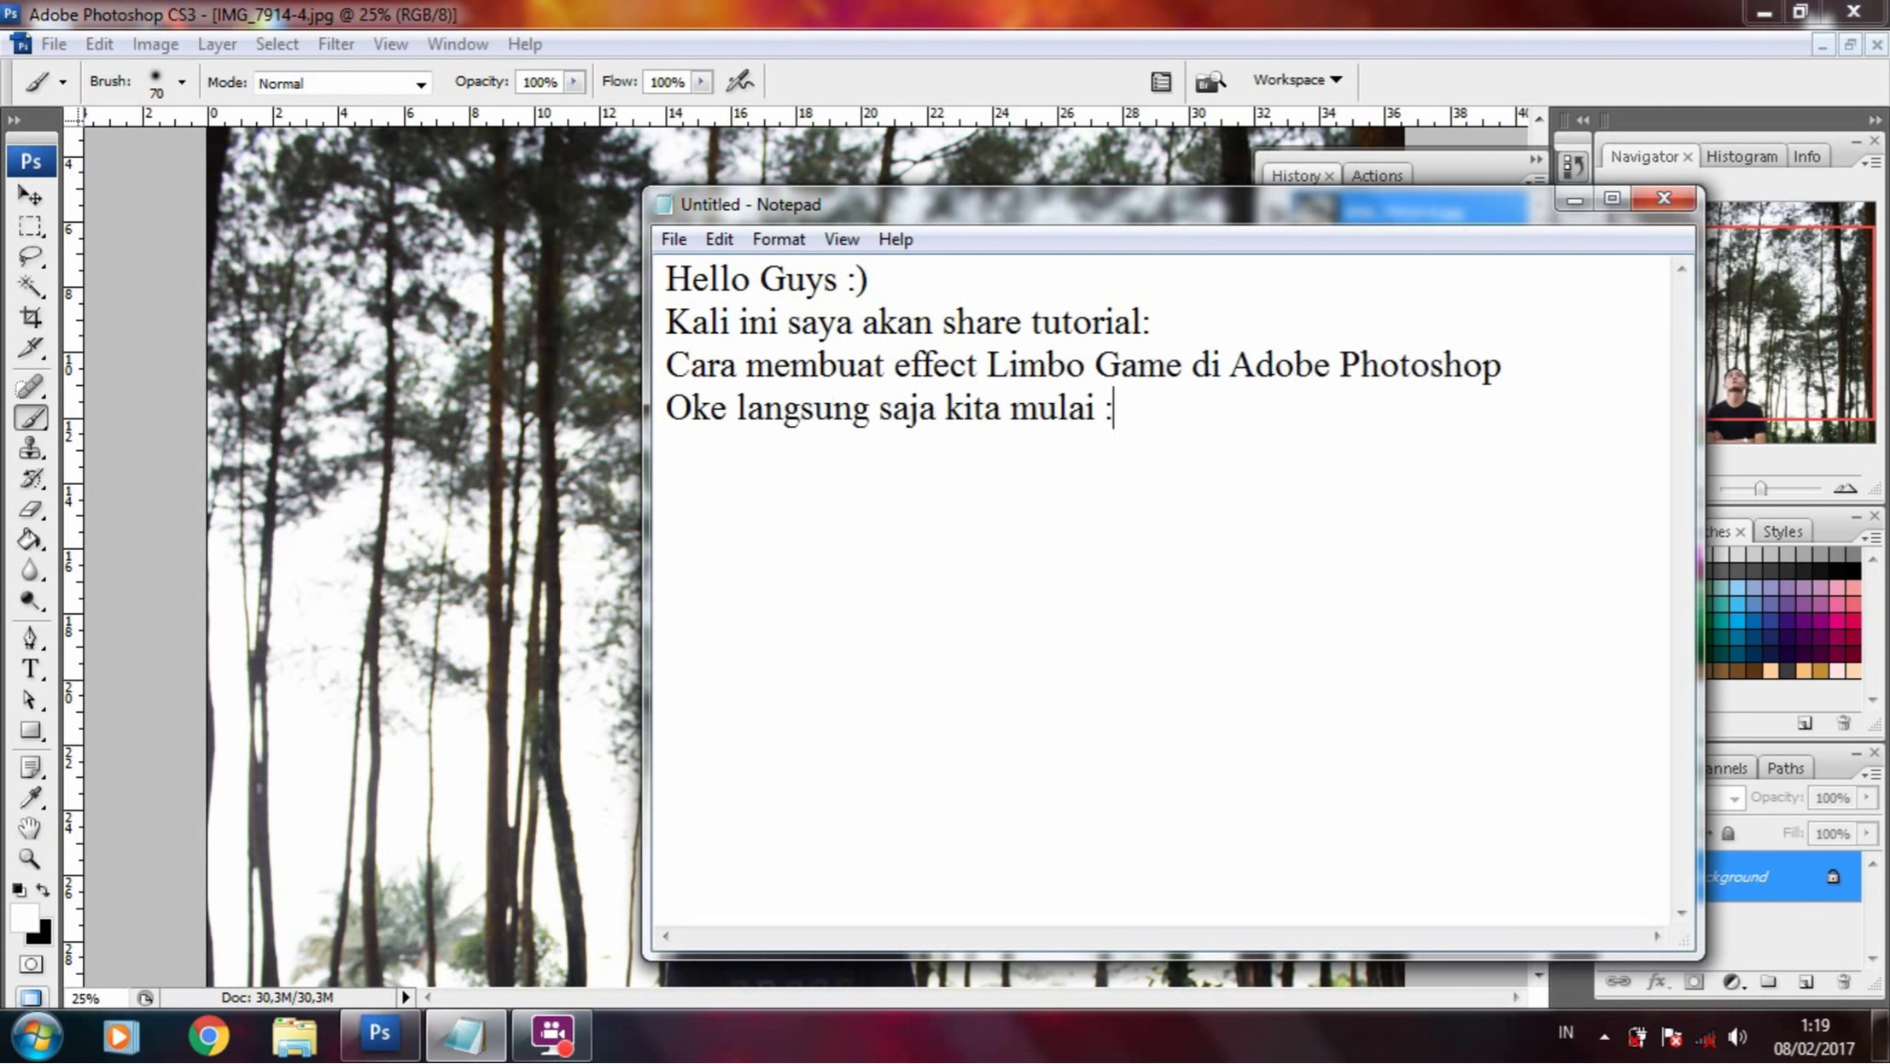
# - Scroll through the Notepad intro note for the Limbo effect tutorial
pyautogui.scroll(-2, 781, 939)
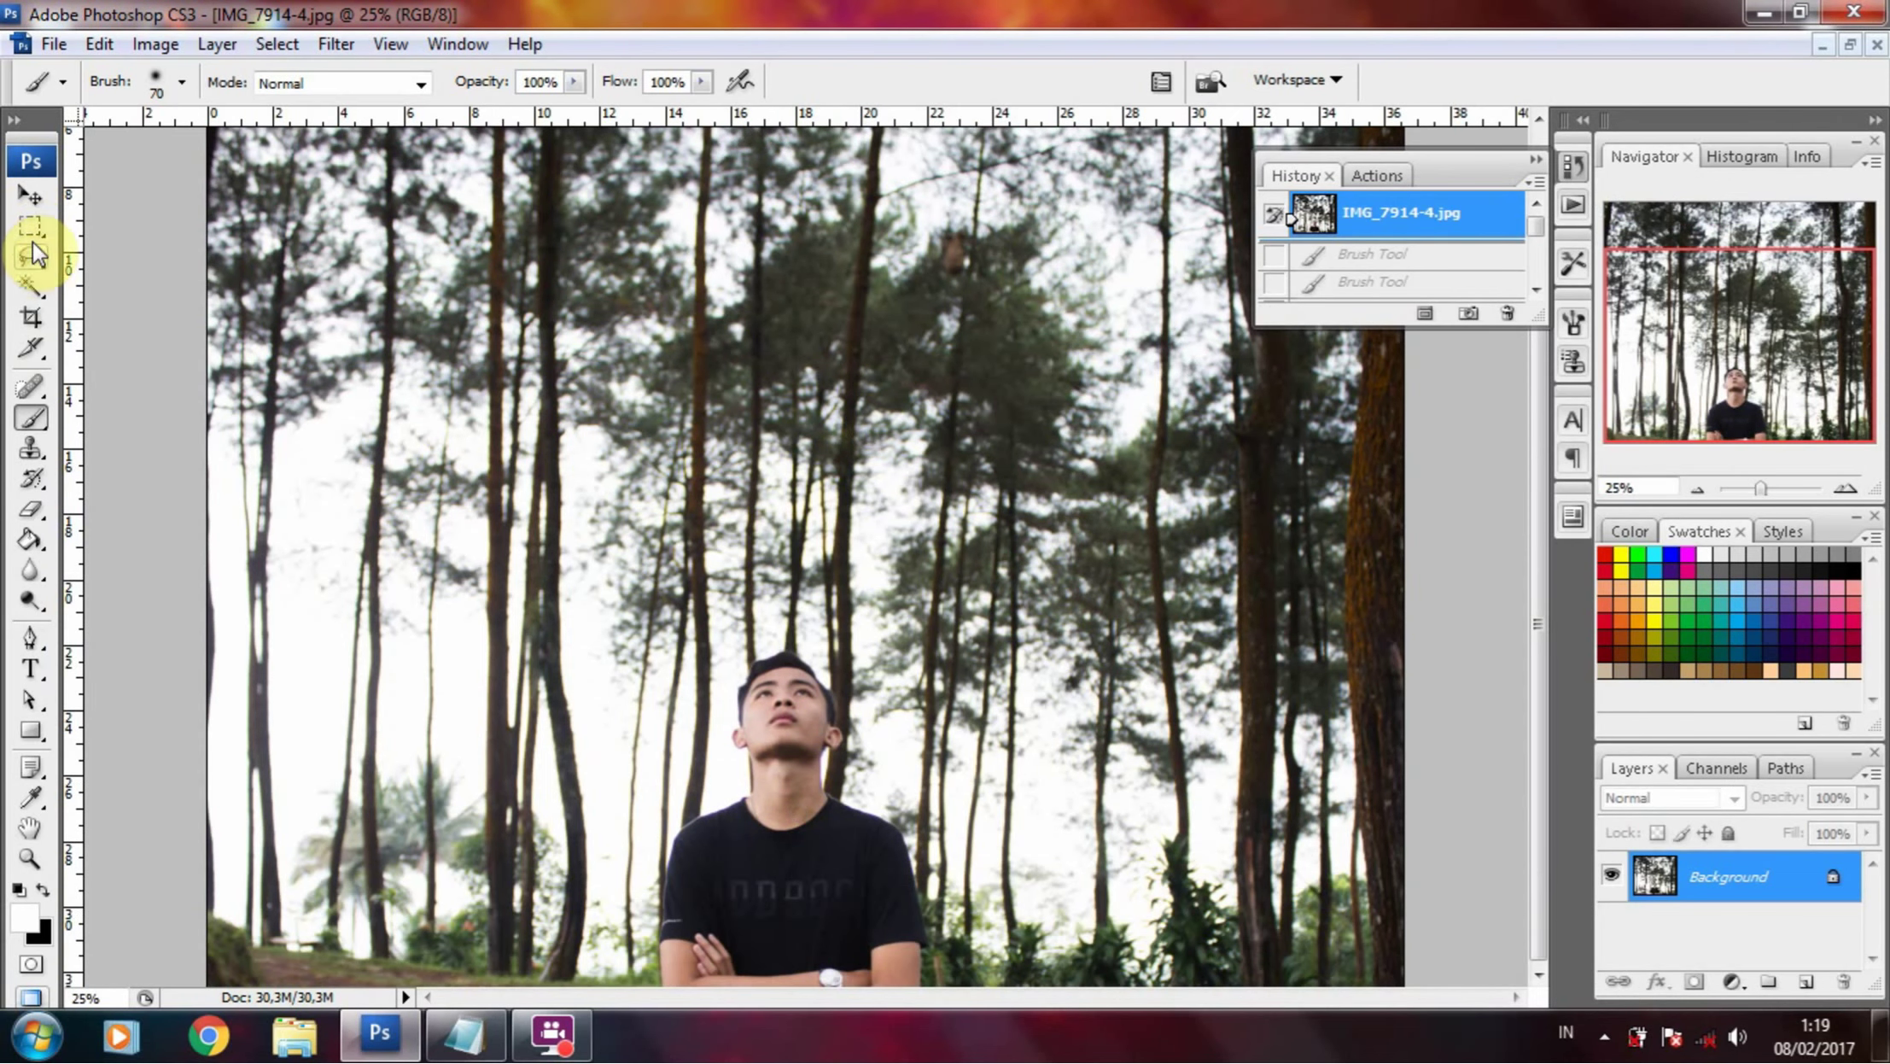
# - Create a Background copy layer and crop the forest photo to a box around the man and trees
pyautogui.press('c')
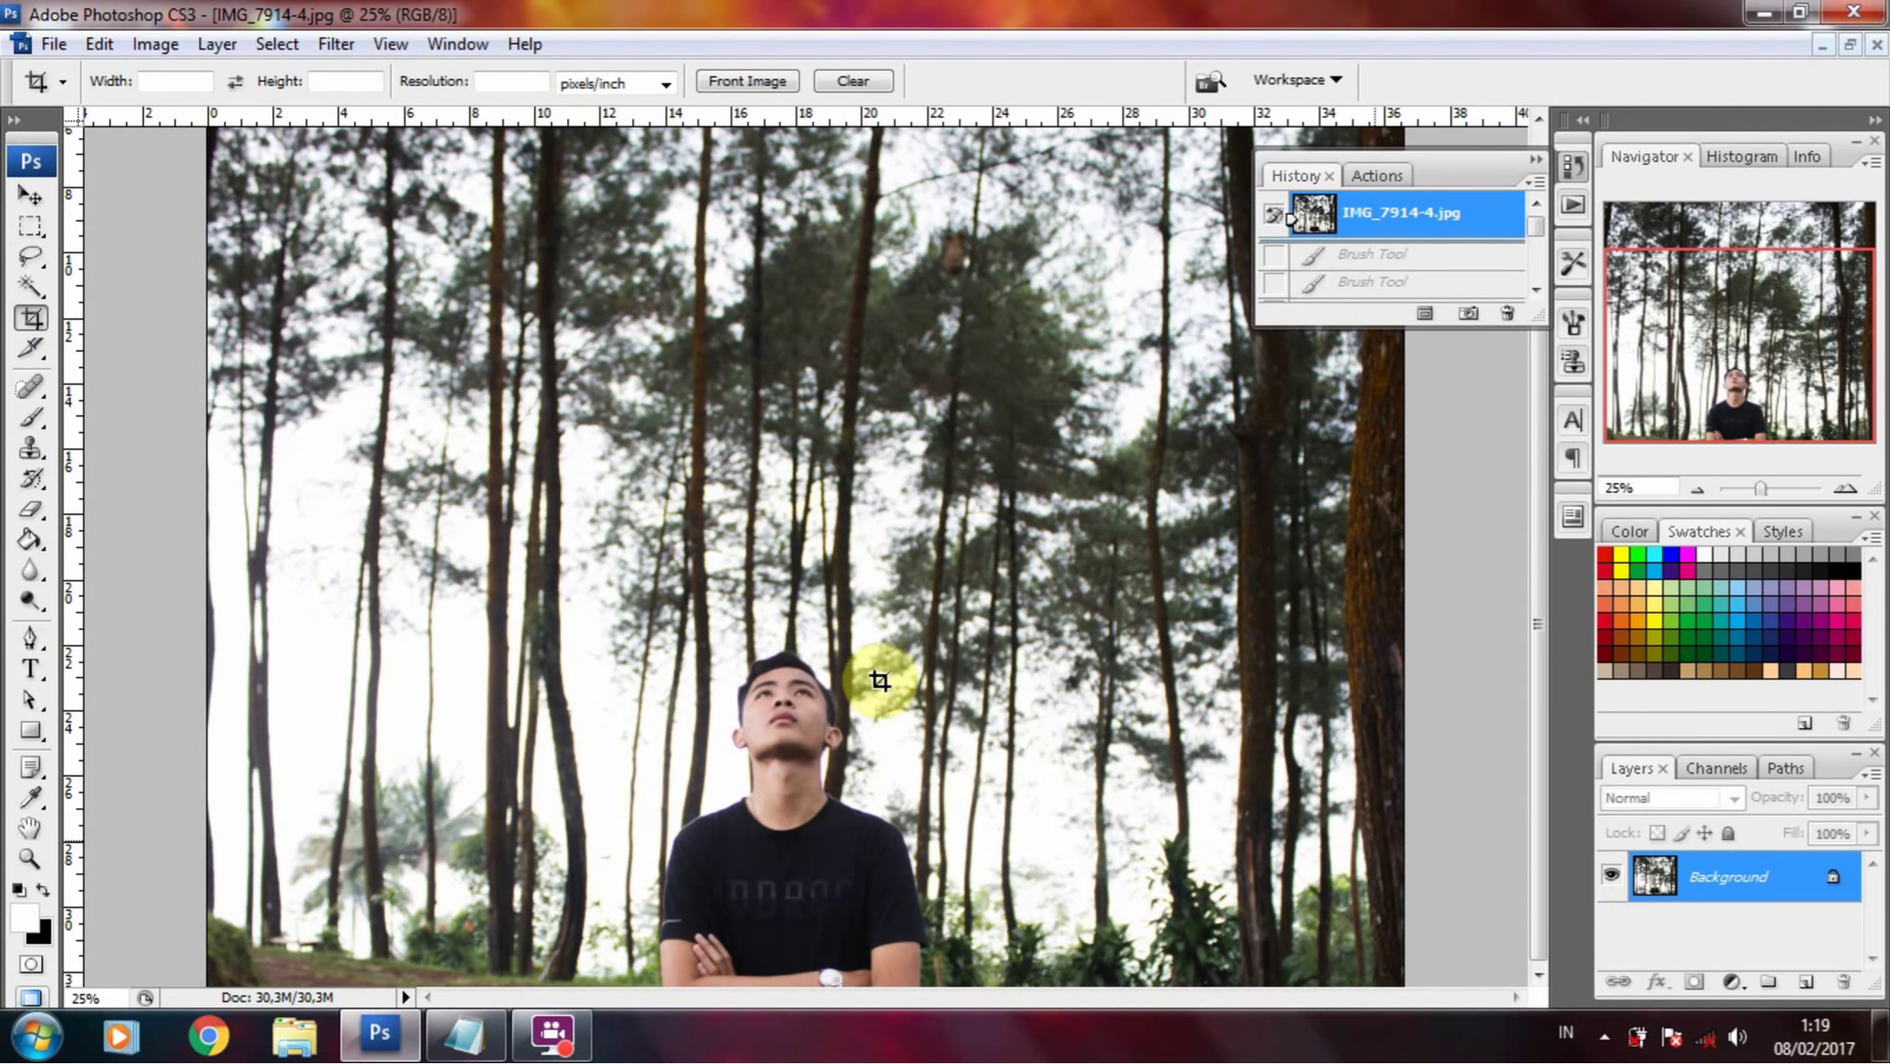
pyautogui.moveTo(1704, 877)
pyautogui.mouseDown()
pyautogui.moveTo(1814, 1001)
pyautogui.moveTo(1807, 982)
pyautogui.mouseUp()
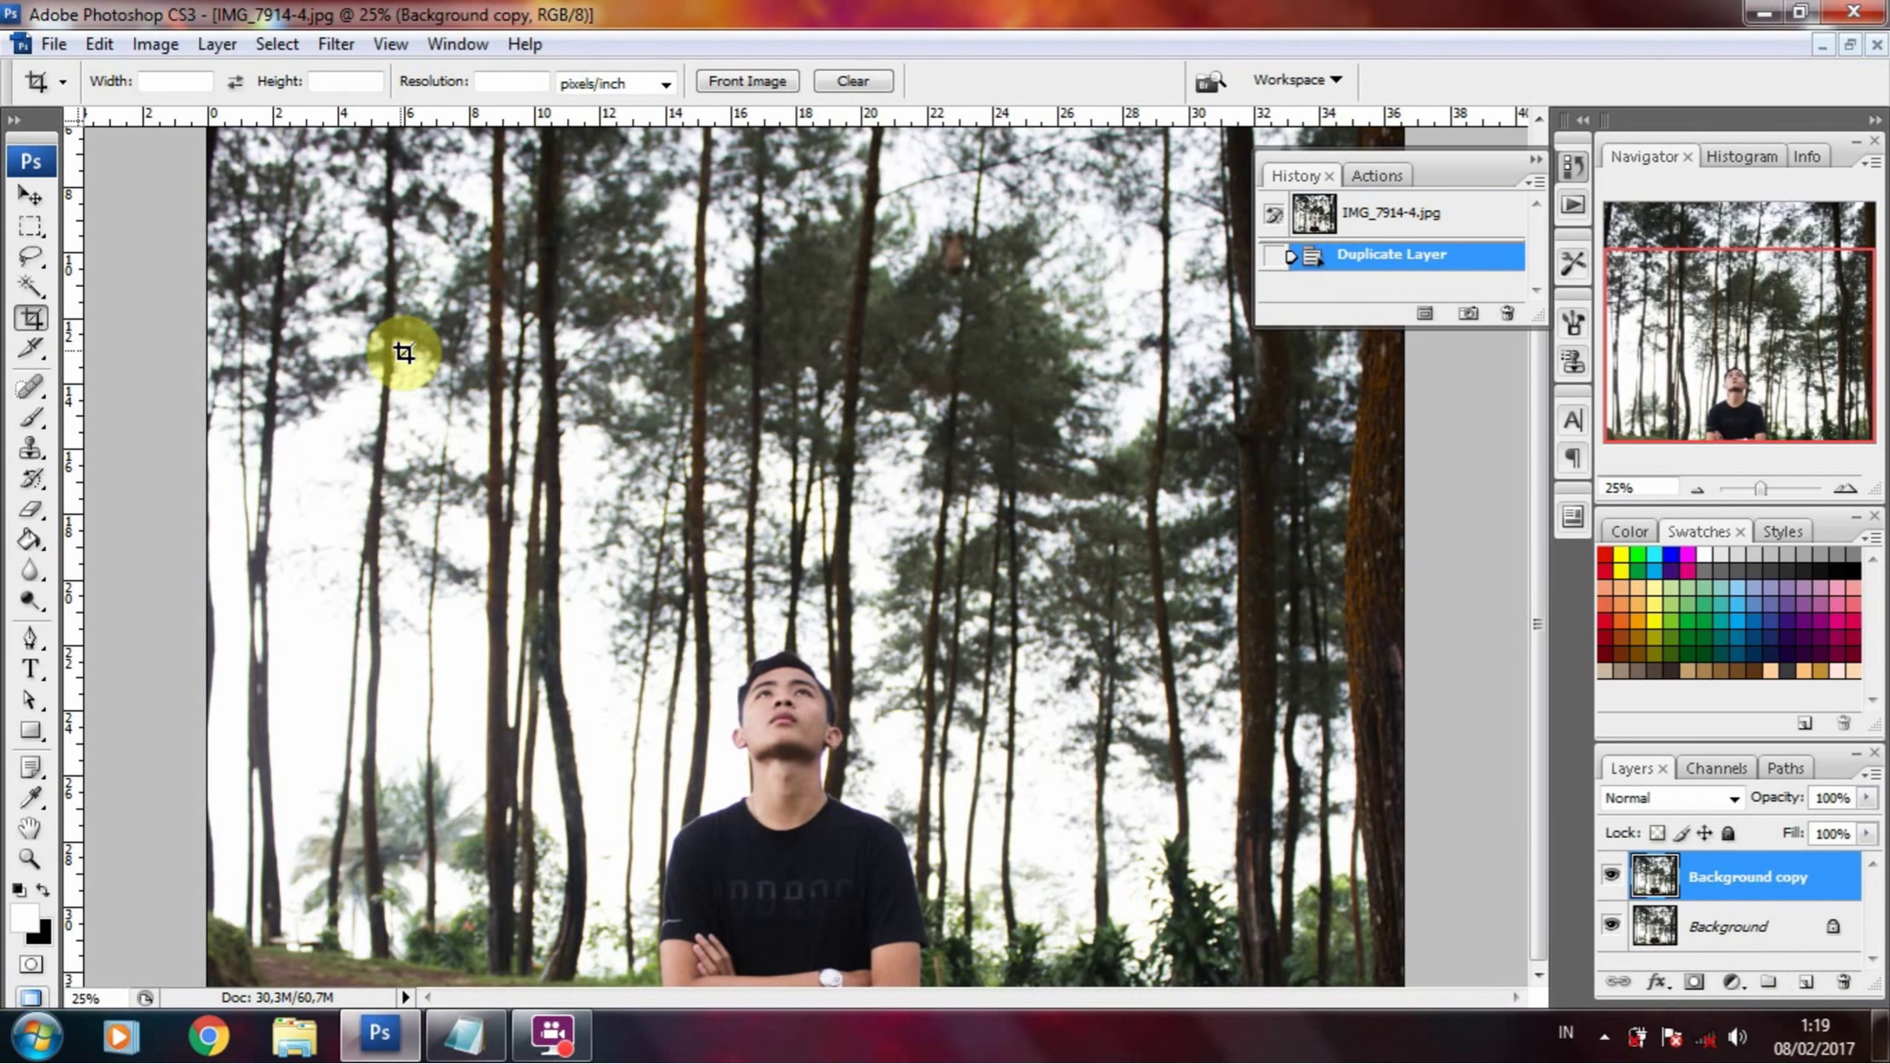
pyautogui.moveTo(404, 353)
pyautogui.mouseDown()
pyautogui.moveTo(1186, 1021)
pyautogui.moveTo(1213, 984)
pyautogui.mouseUp()
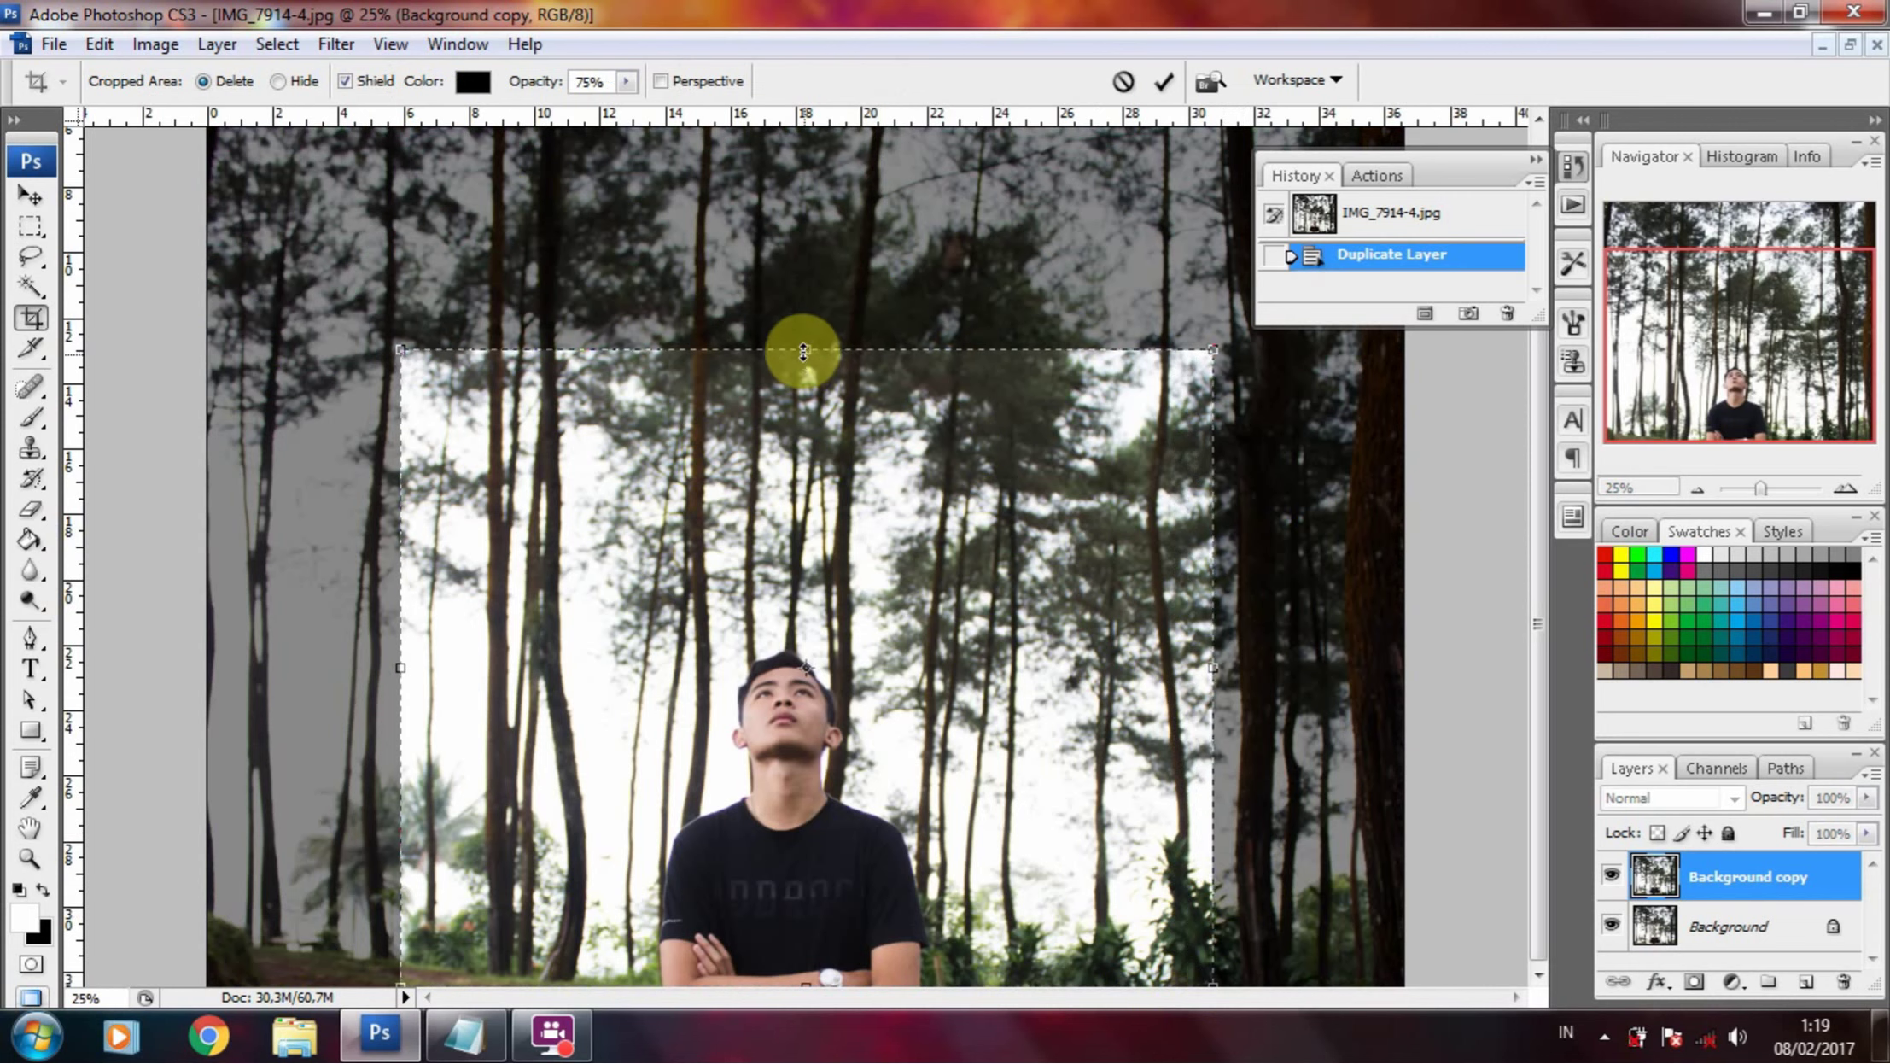
pyautogui.moveTo(804, 351); pyautogui.dragTo(803, 401)
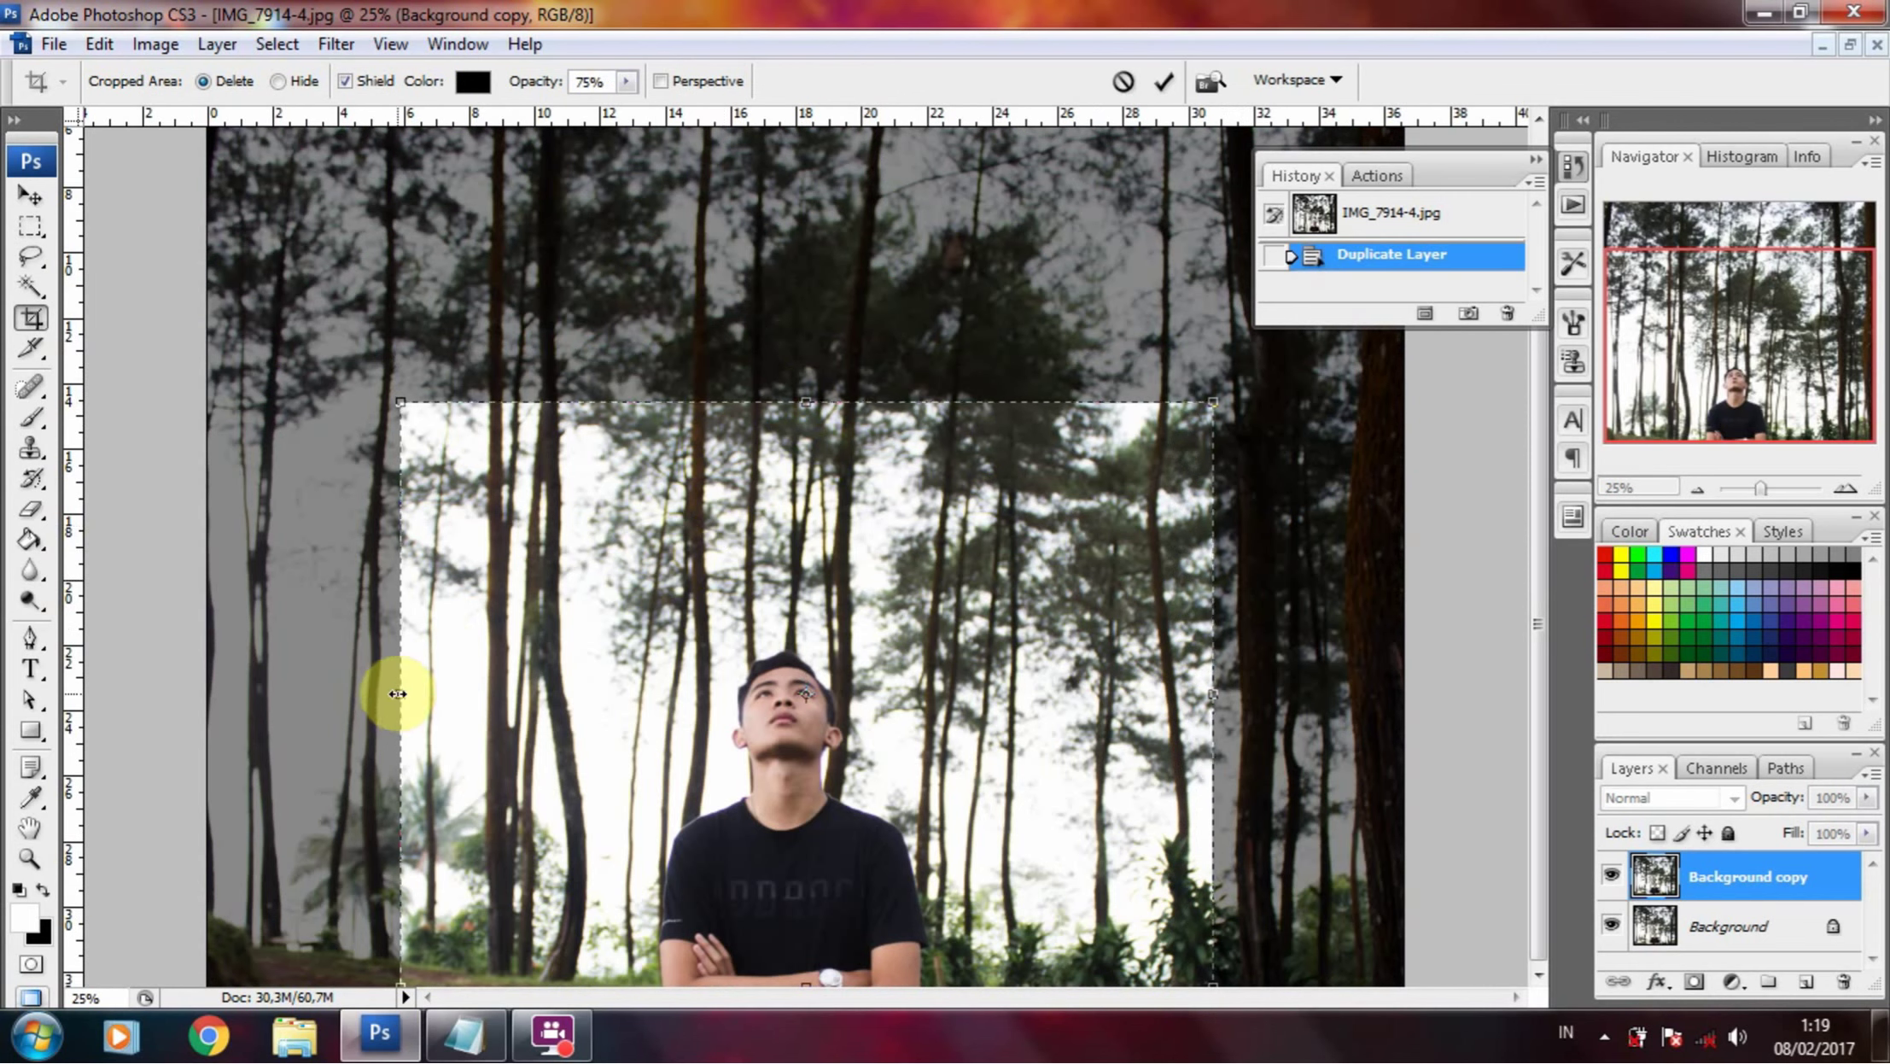
pyautogui.moveTo(398, 693); pyautogui.dragTo(370, 694)
pyautogui.moveTo(1097, 683); pyautogui.dragTo(1088, 739)
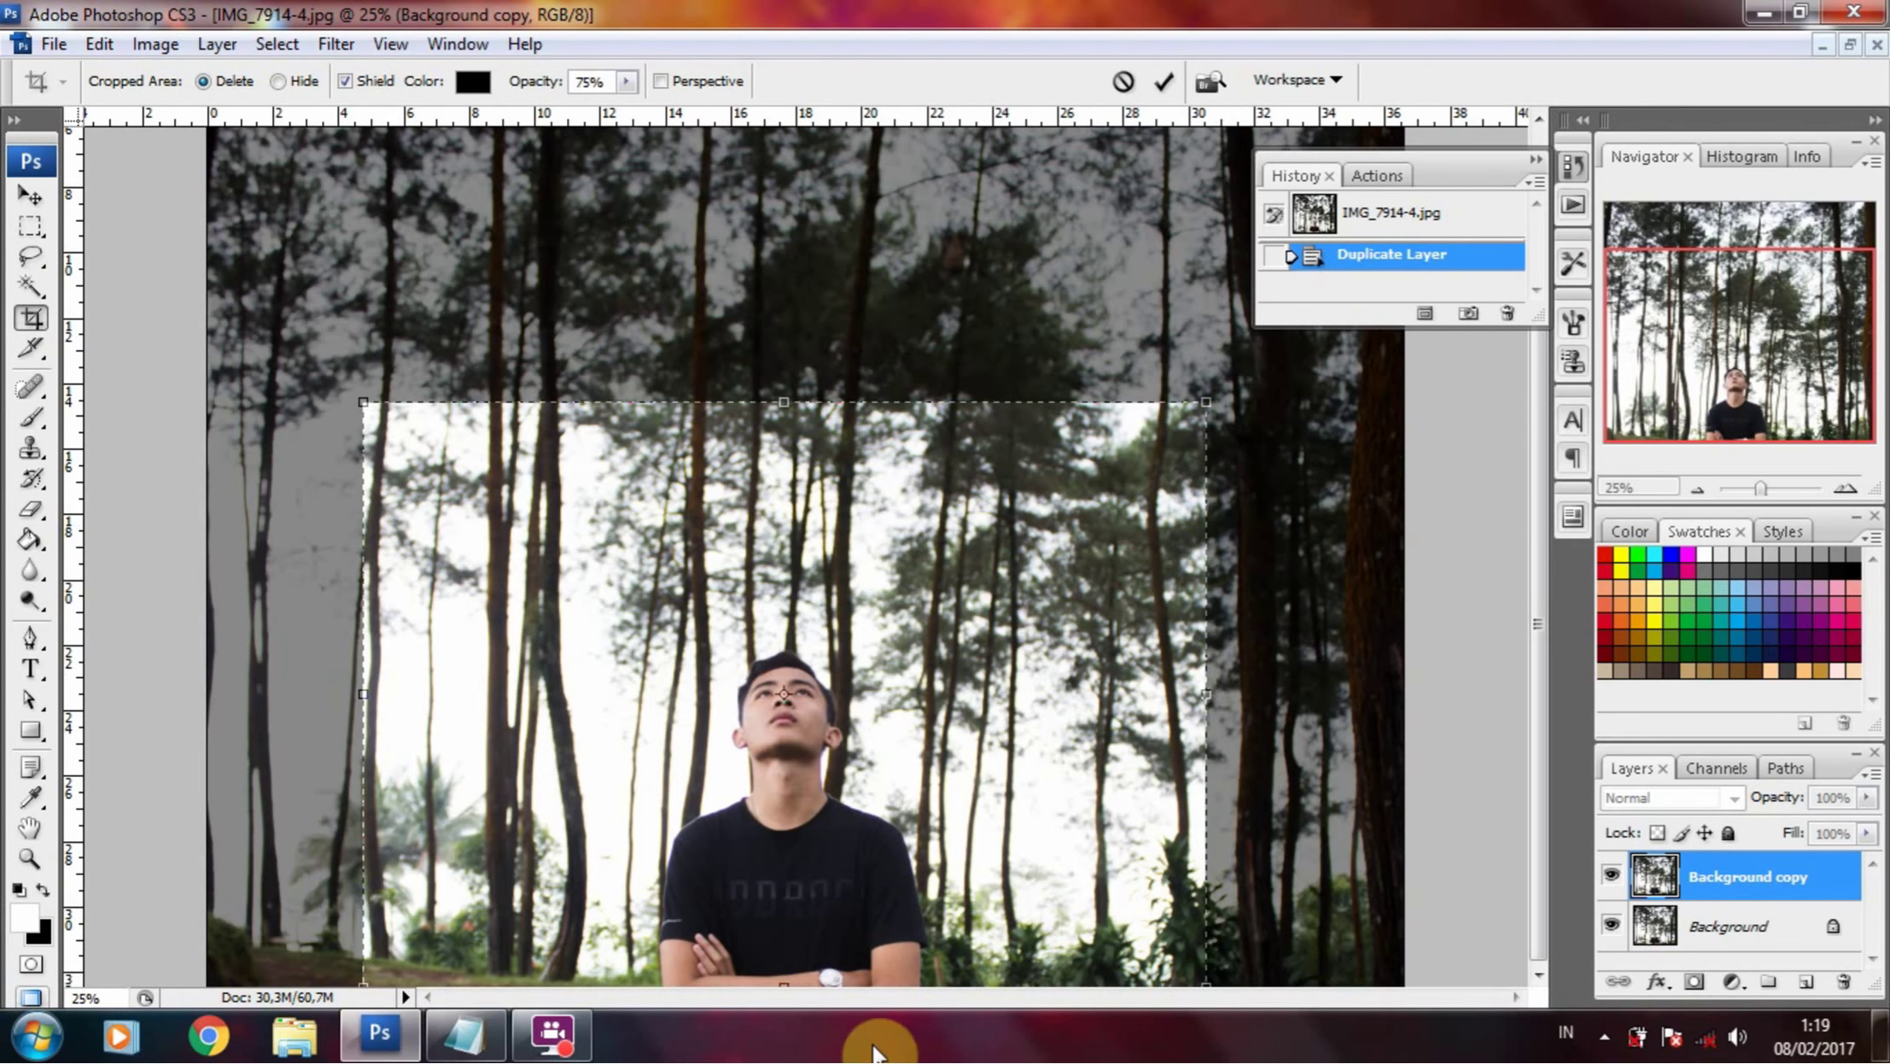
pyautogui.doubleClick(783, 917)
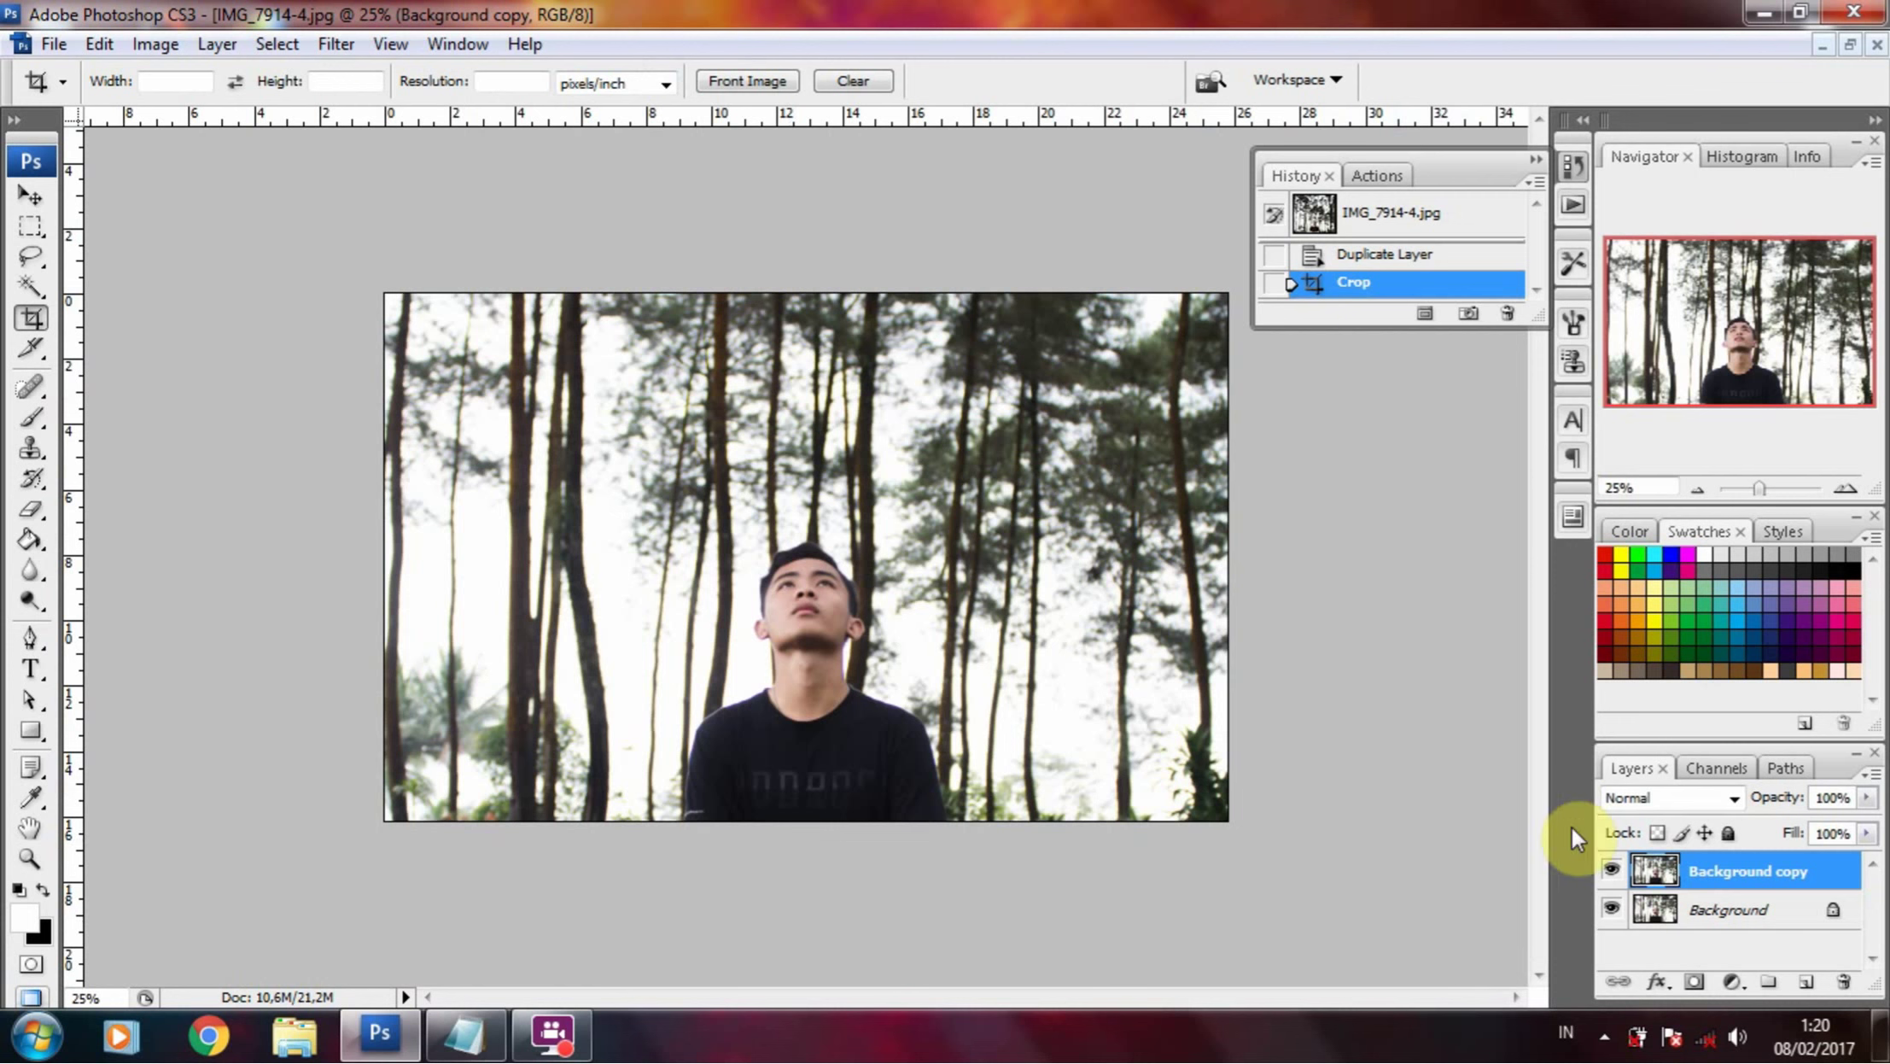
# - Add a Black & White adjustment layer with its default settings
pyautogui.click(1733, 973)
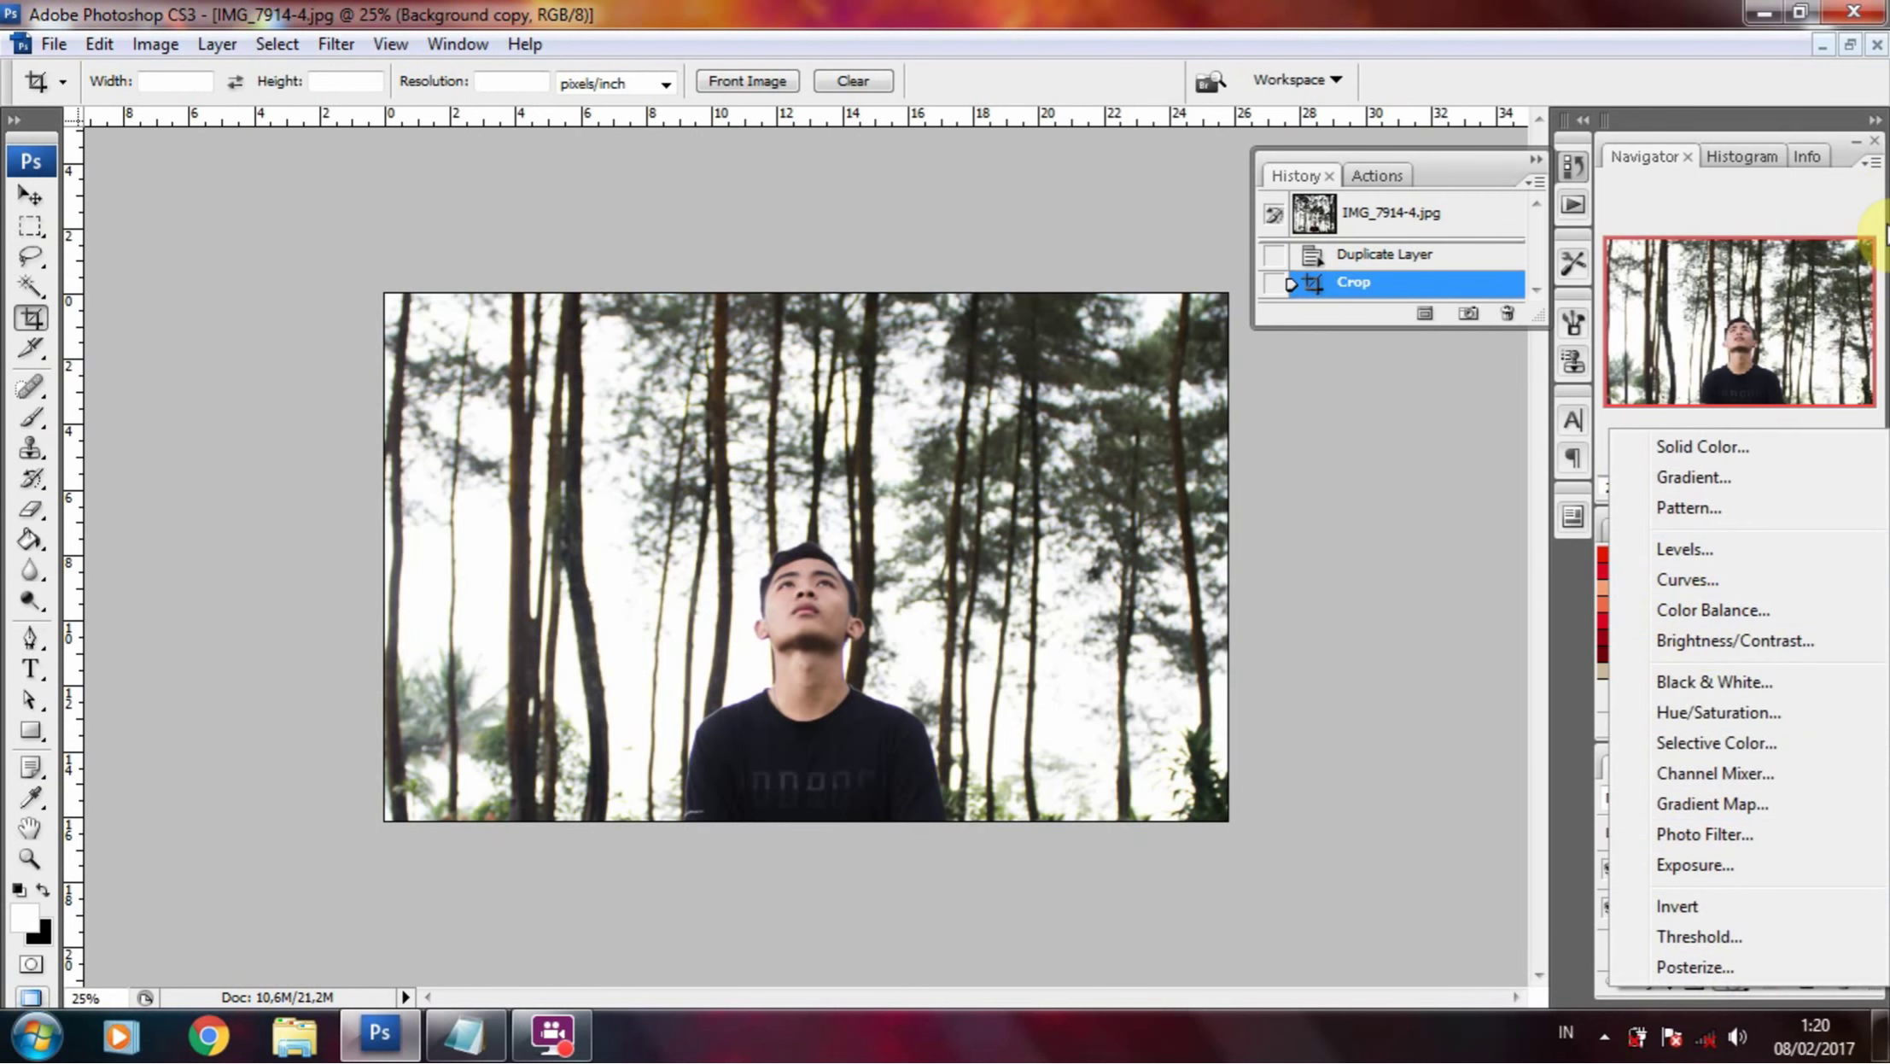
pyautogui.click(1720, 681)
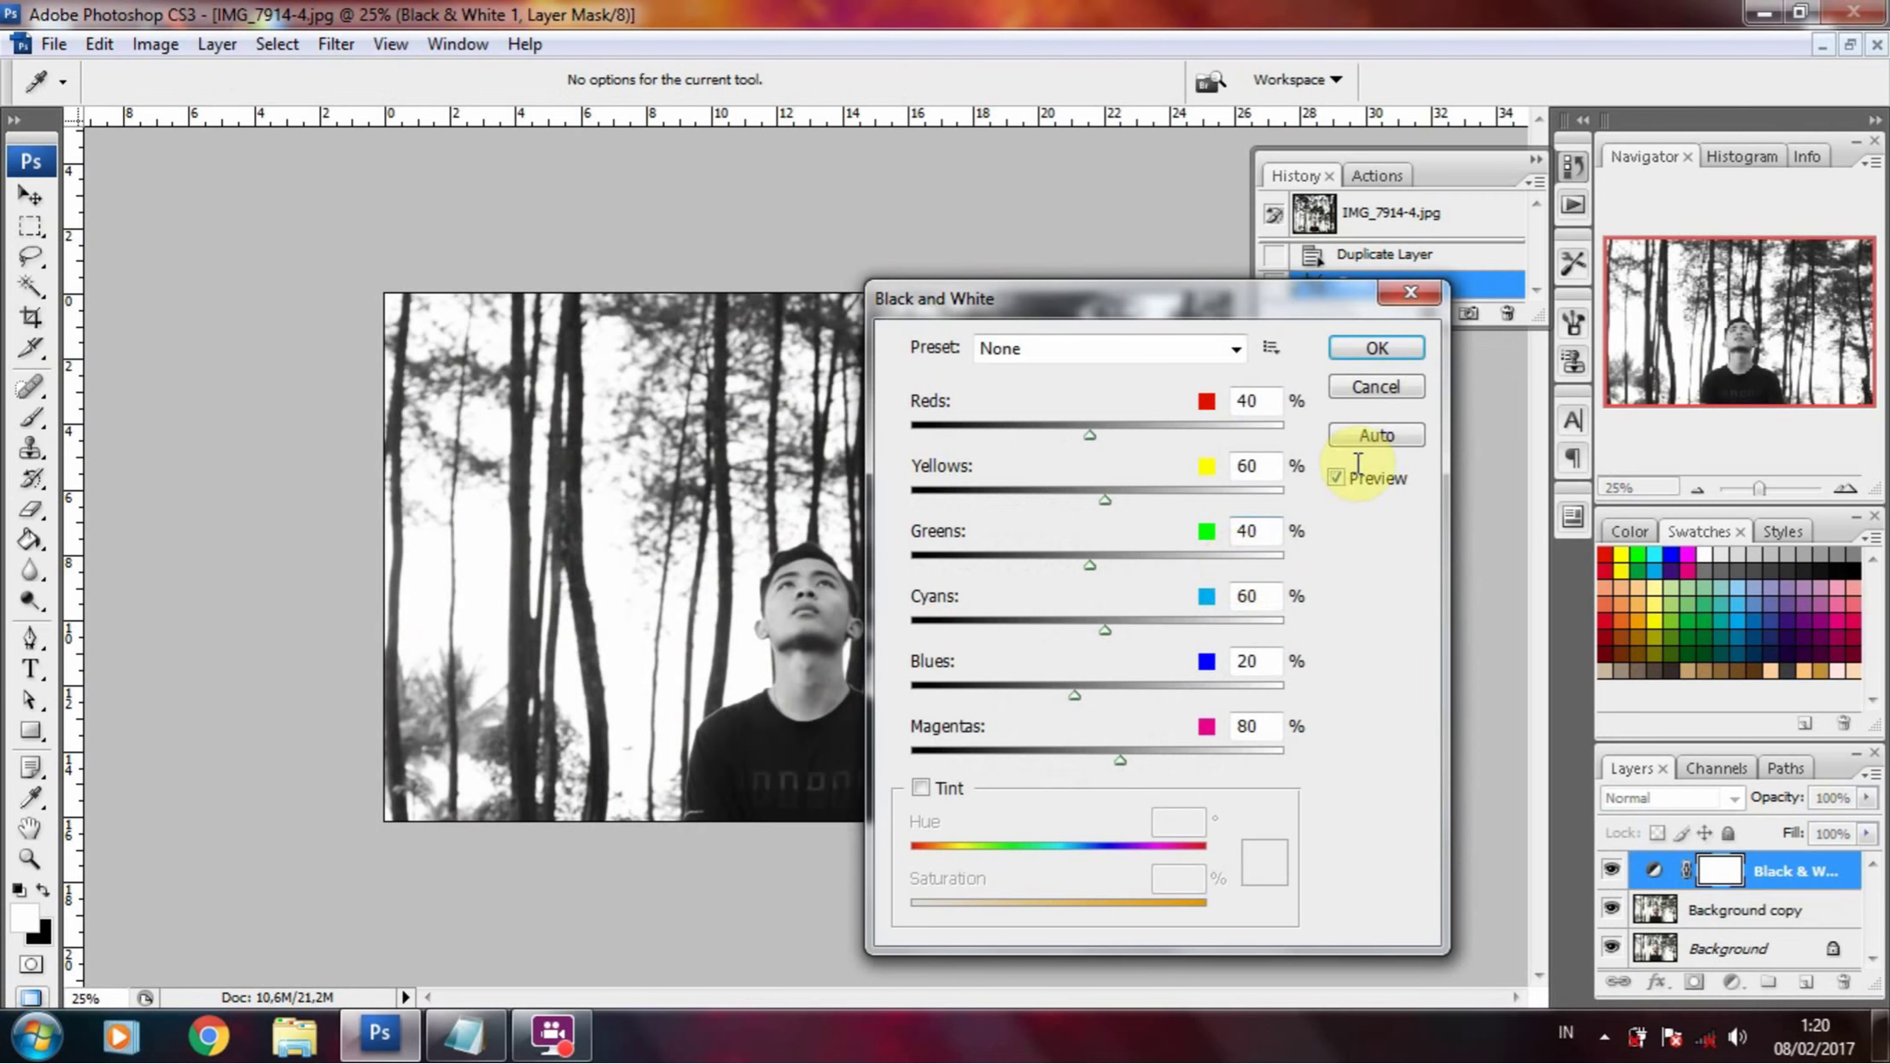
pyautogui.click(1376, 349)
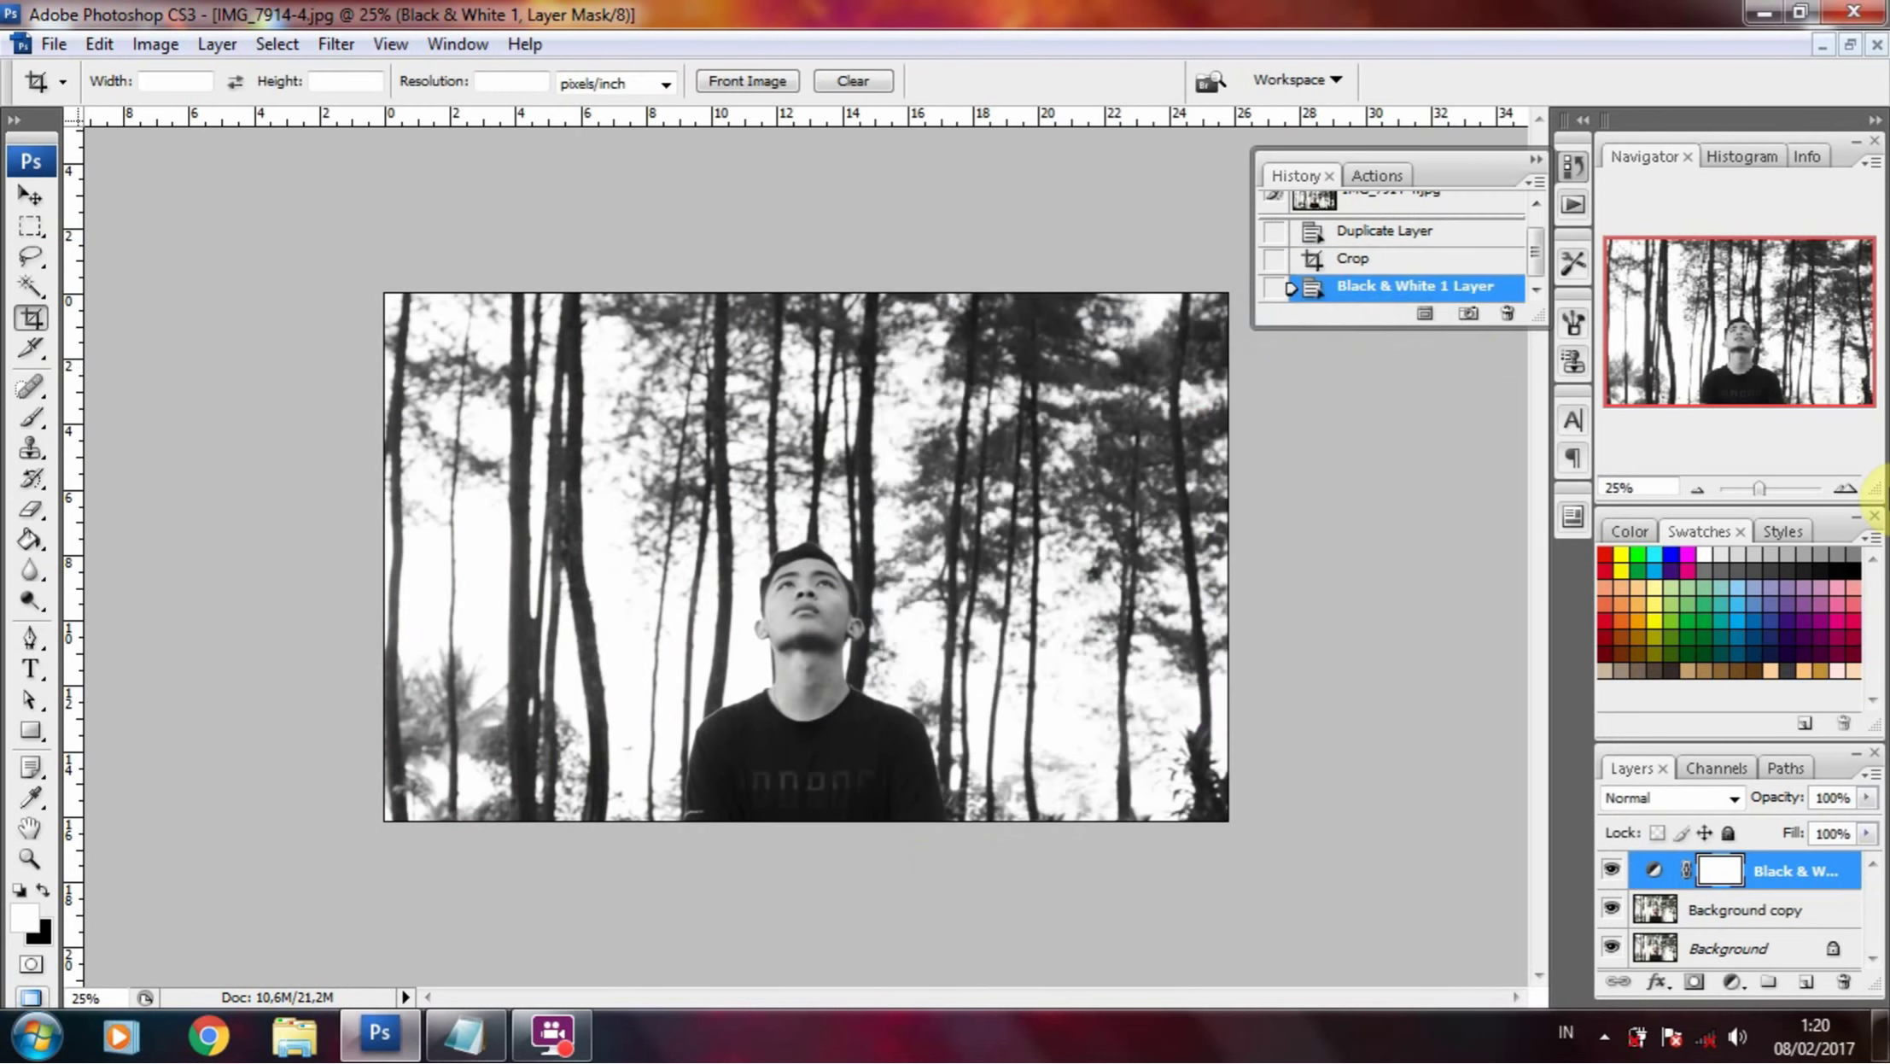
# - Add a Curves adjustment layer with shadow and midtone points pulled down to darken the photo
pyautogui.click(1734, 984)
pyautogui.click(1688, 567)
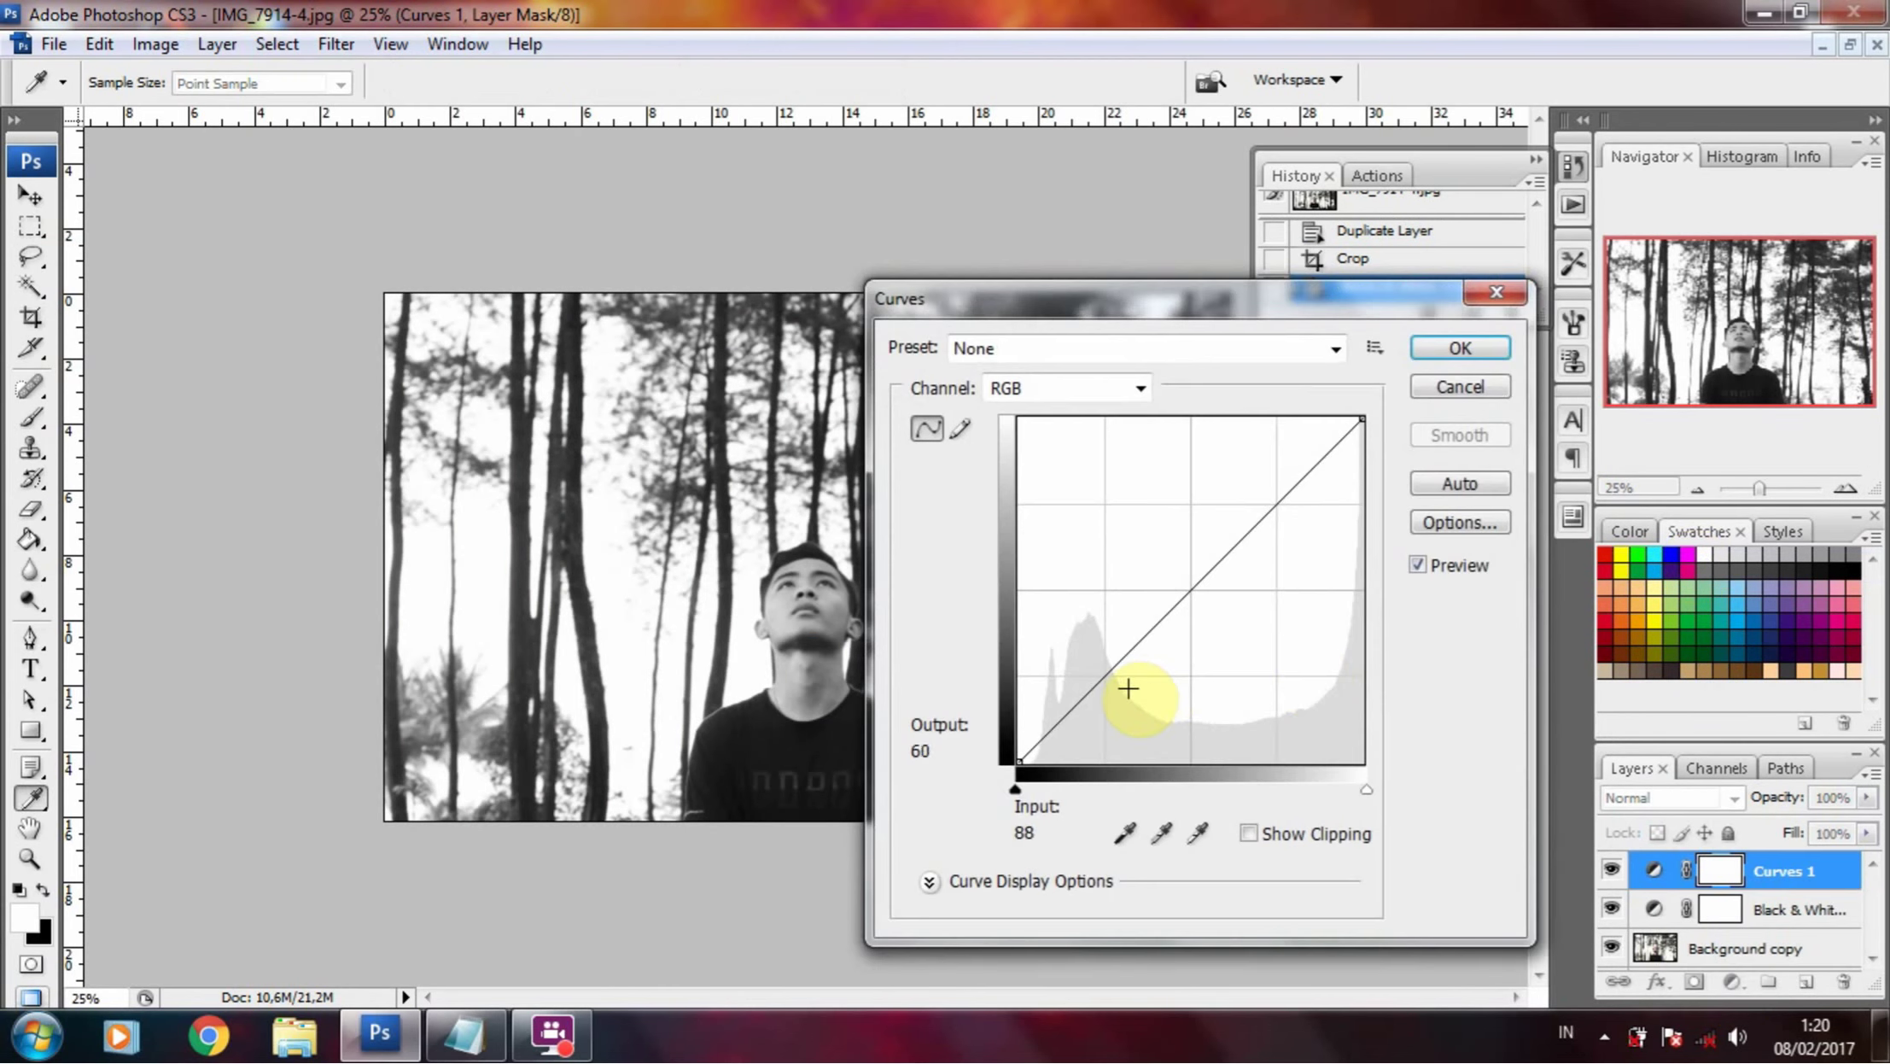
pyautogui.click(1191, 593)
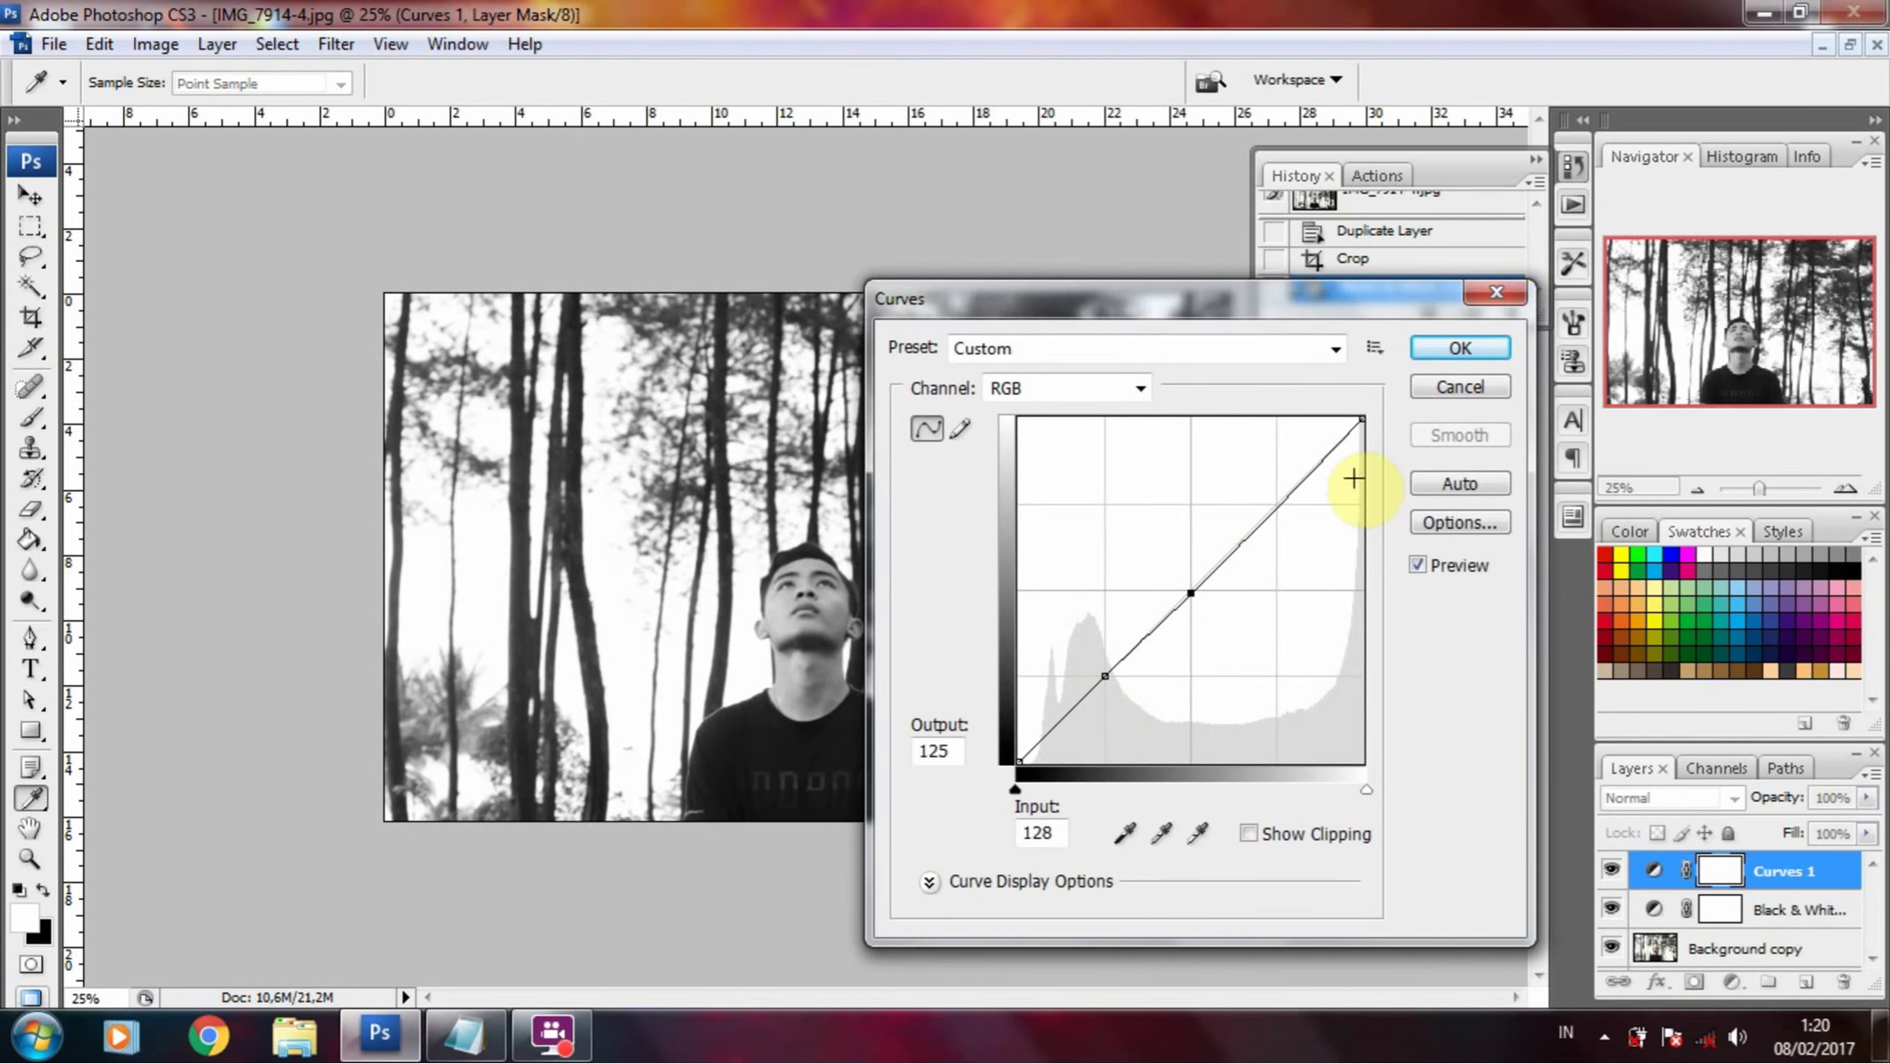
pyautogui.click(1277, 505)
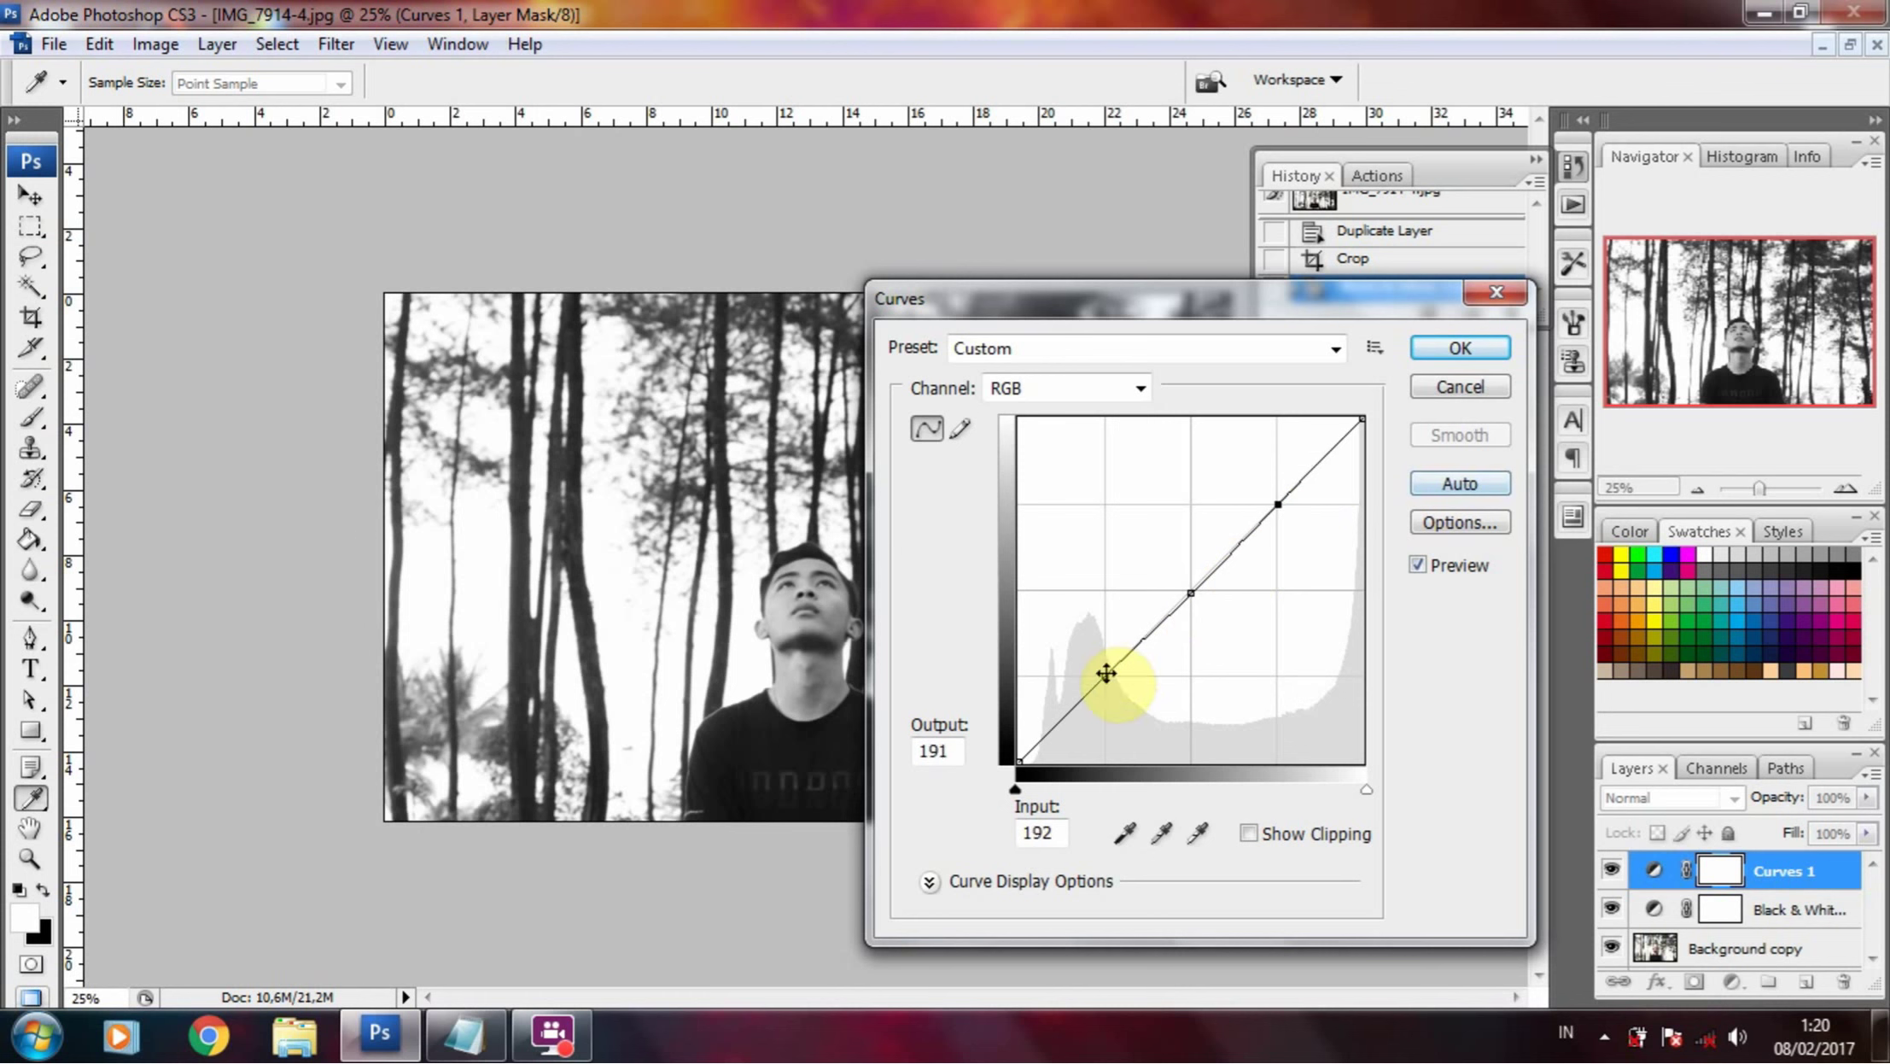
pyautogui.moveTo(1106, 674); pyautogui.dragTo(1098, 716)
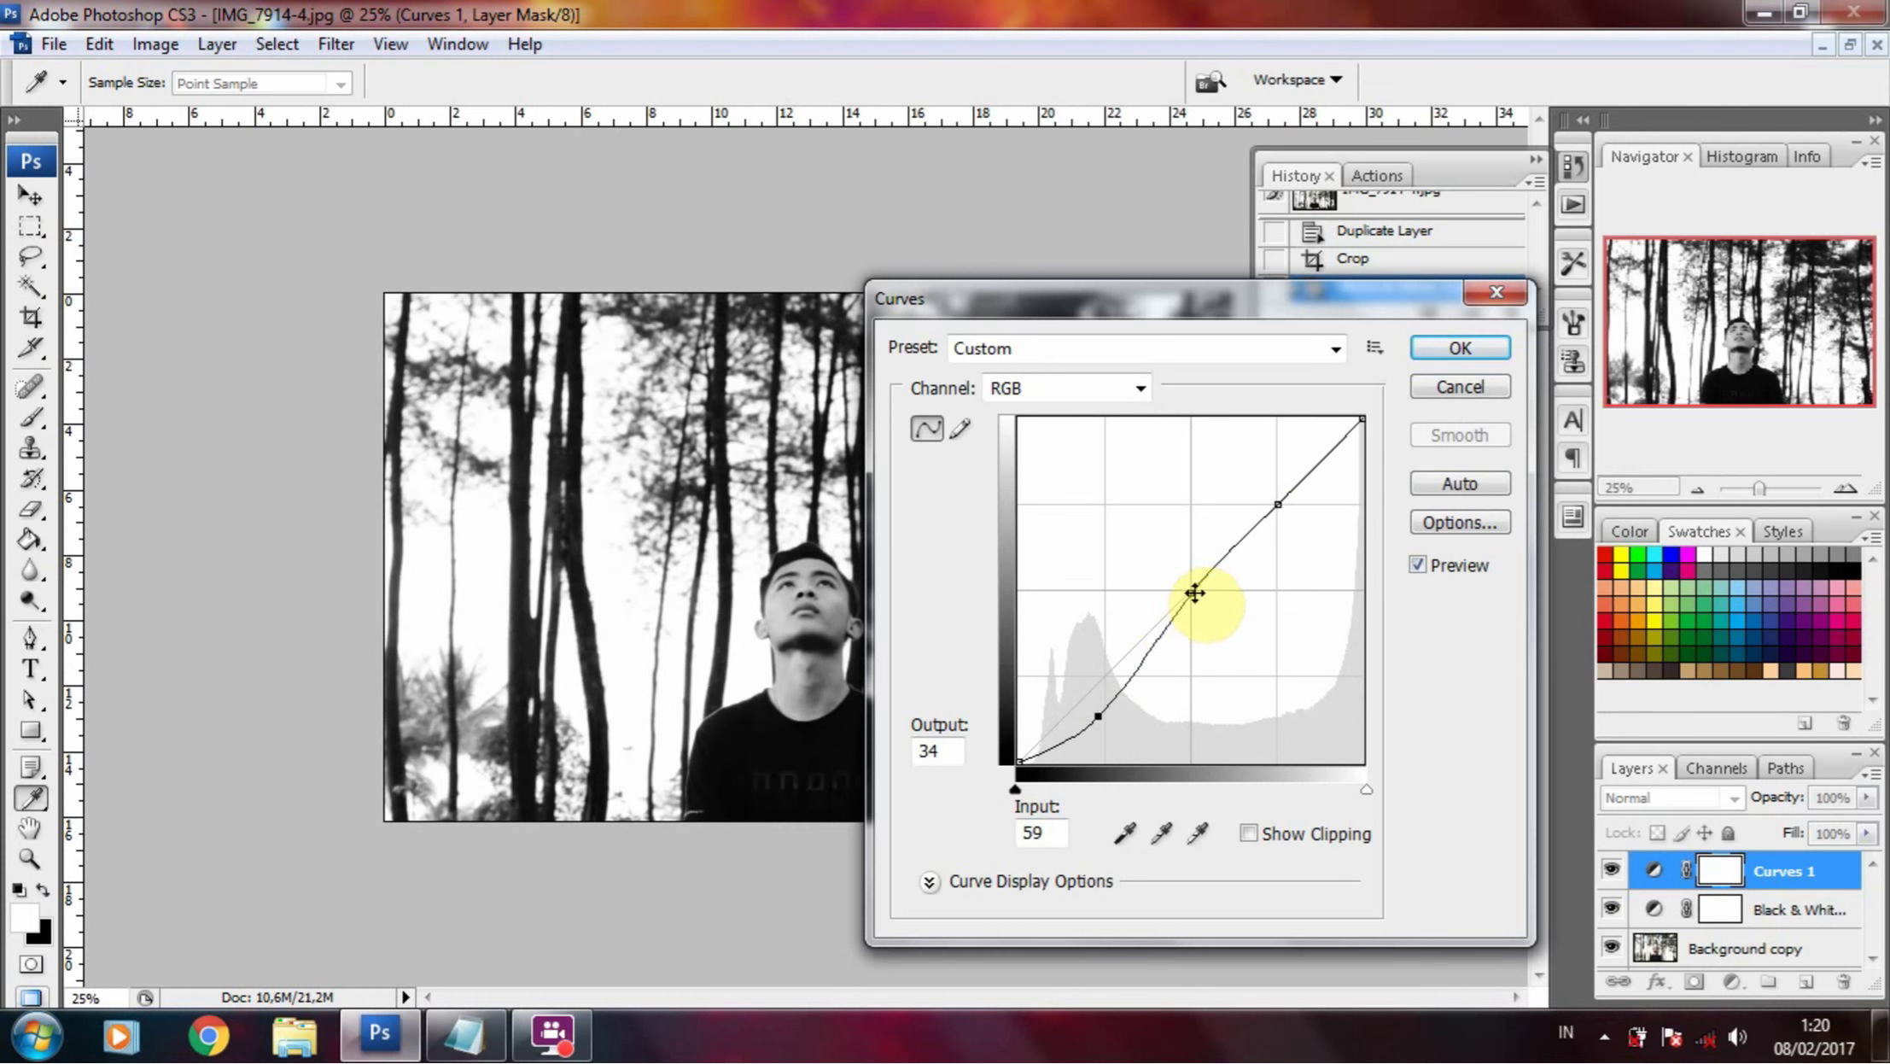
pyautogui.moveTo(1190, 596); pyautogui.dragTo(1192, 634)
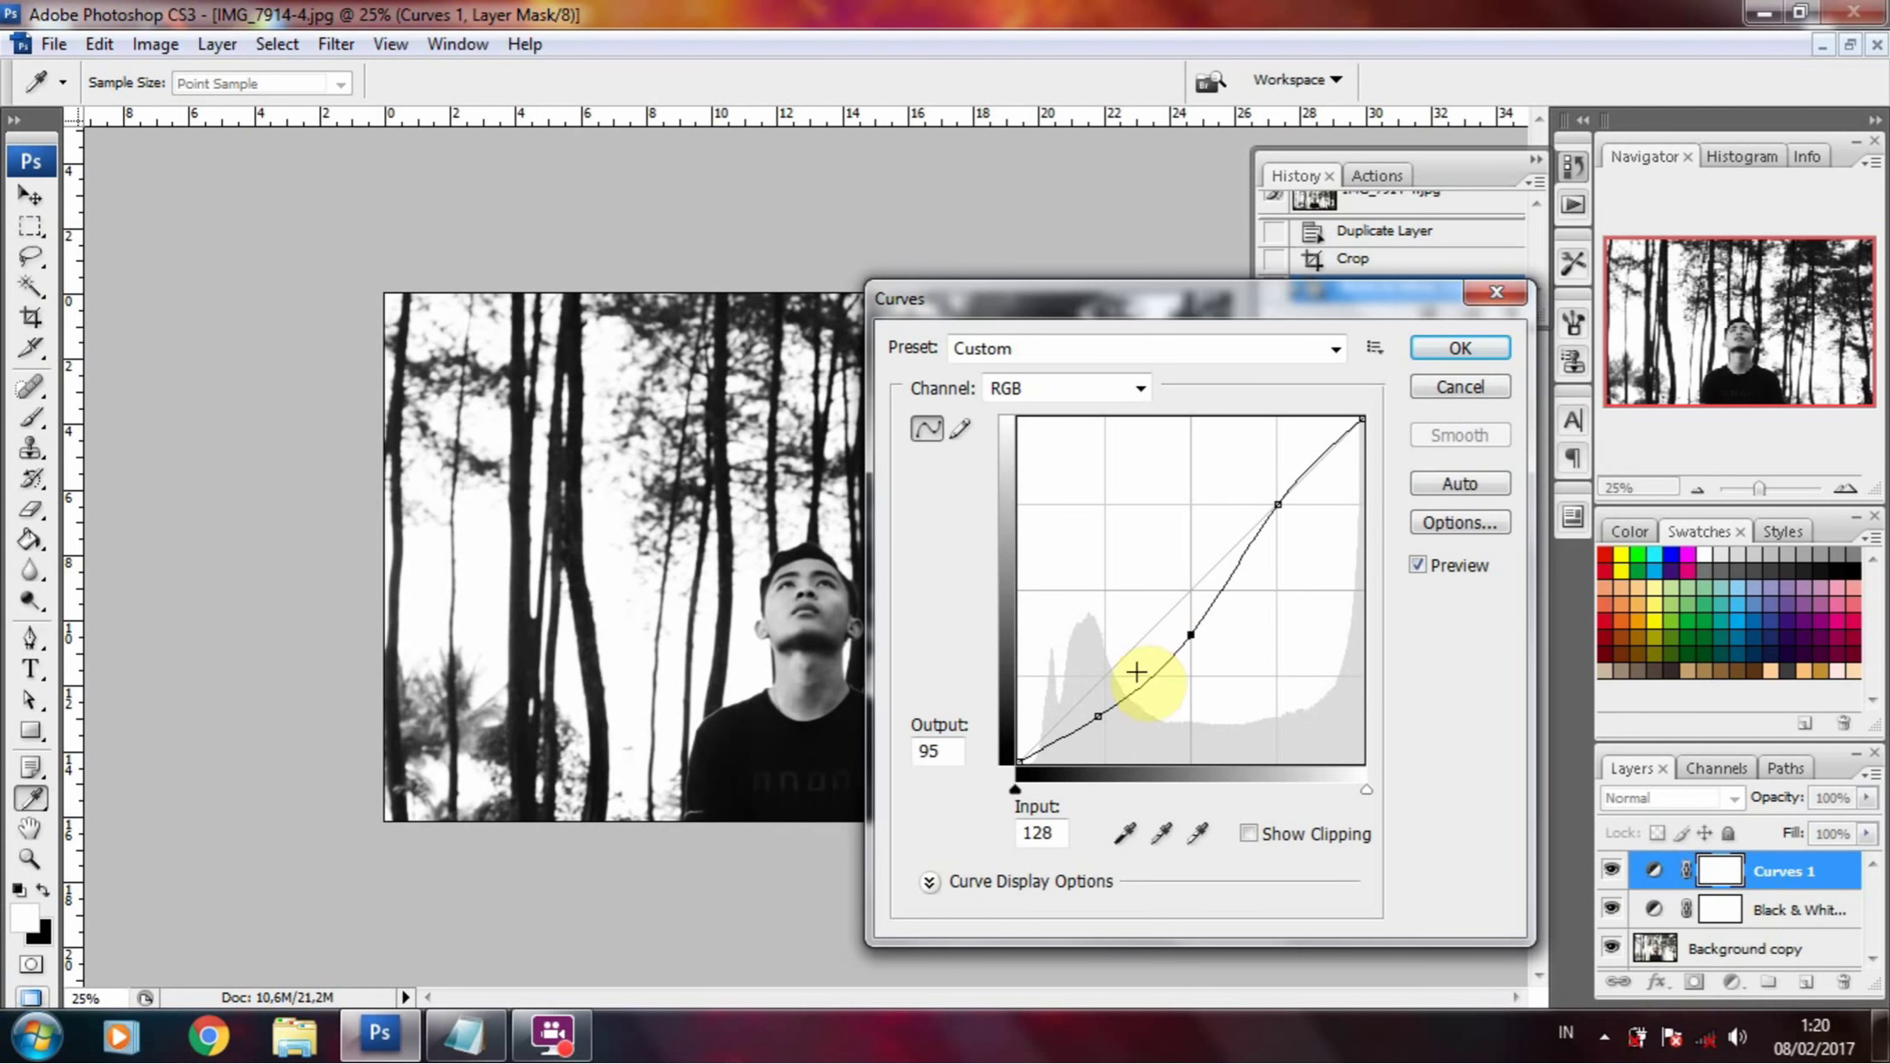
# - Apply the curves adjustment and create a layer group named Dark
pyautogui.click(1461, 348)
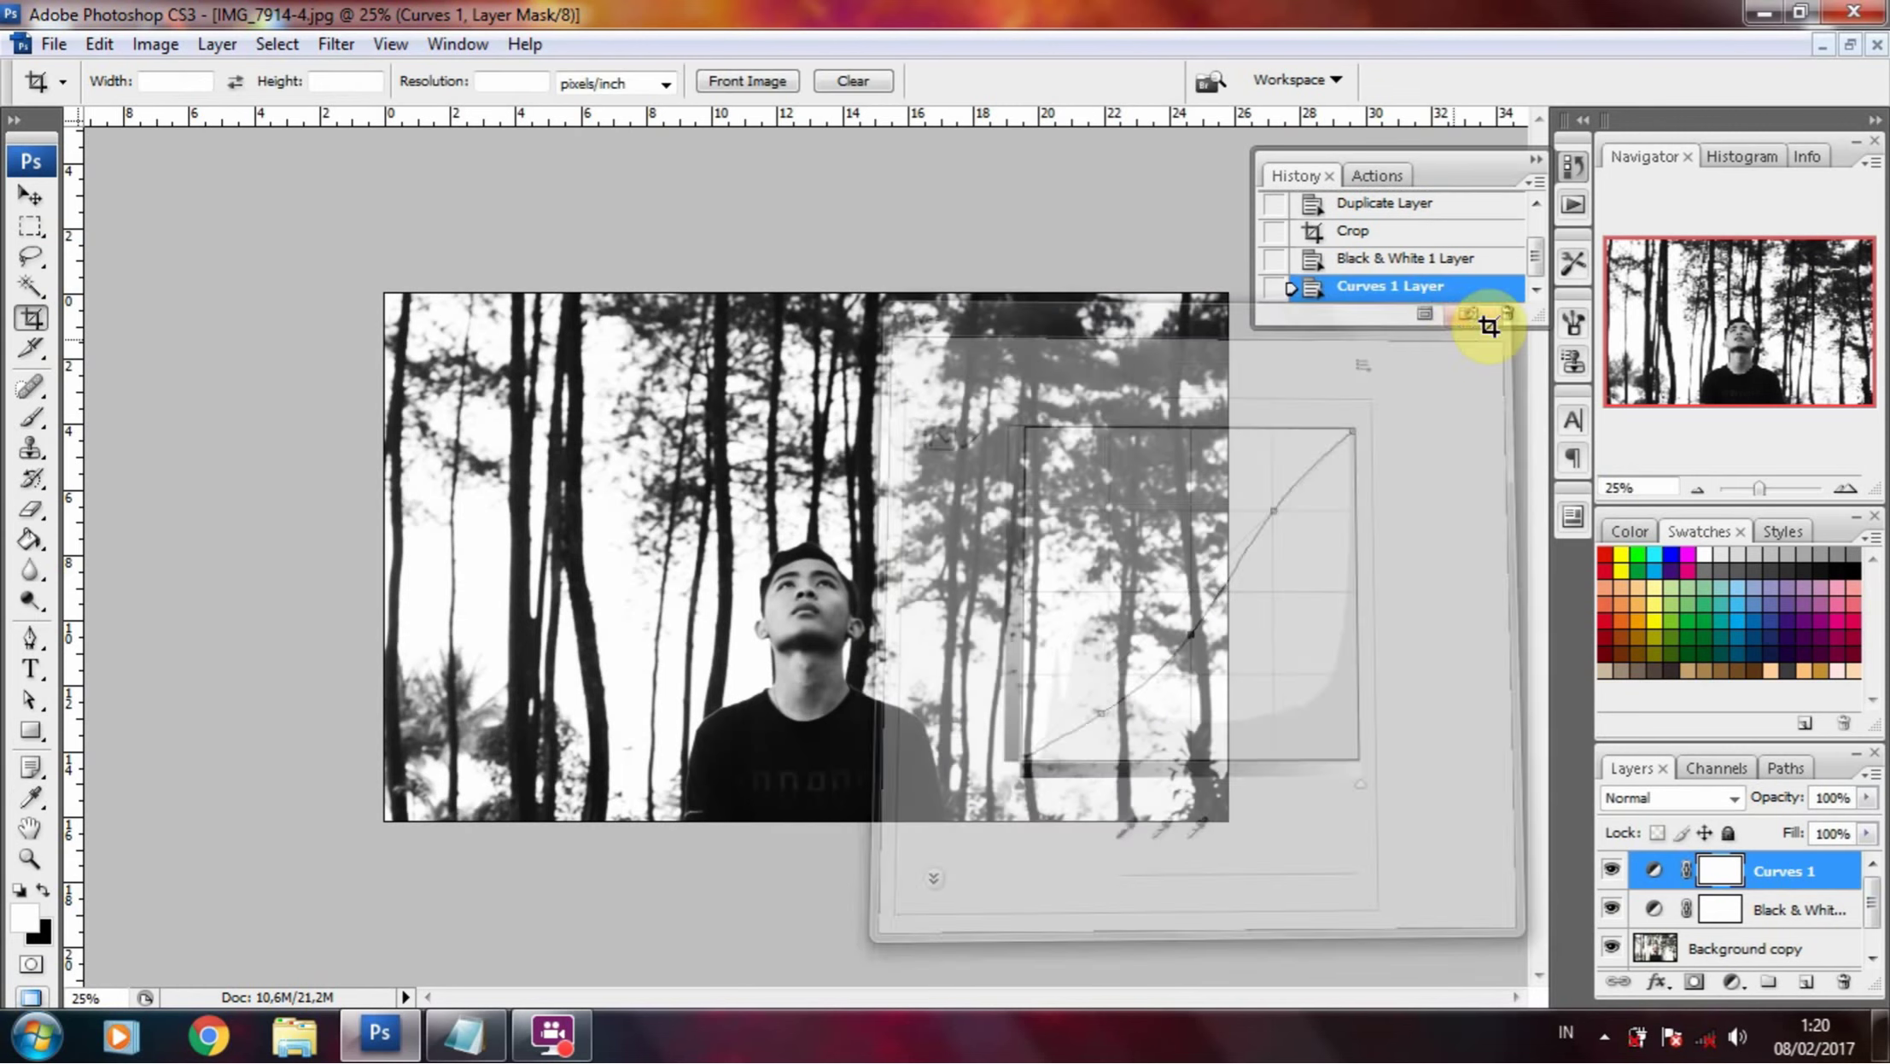
pyautogui.click(1774, 983)
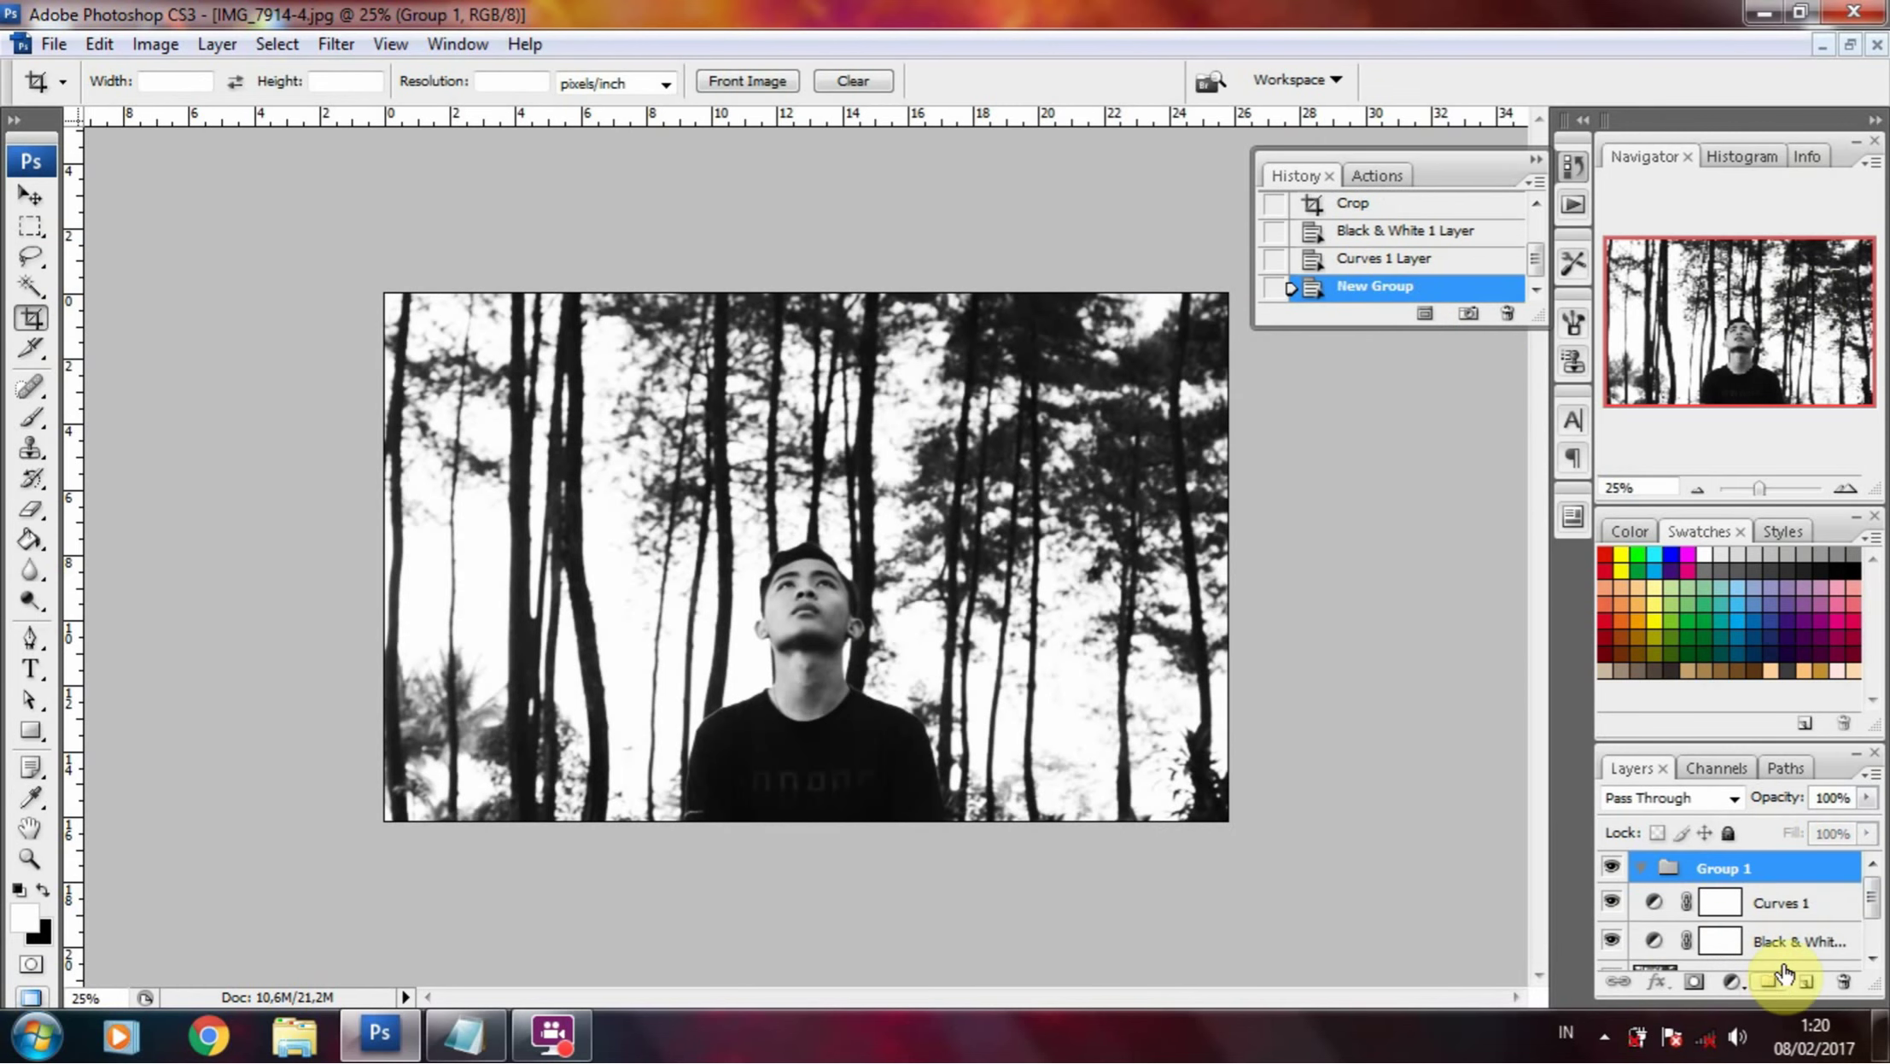
pyautogui.write('Dark')
pyautogui.press('Return')
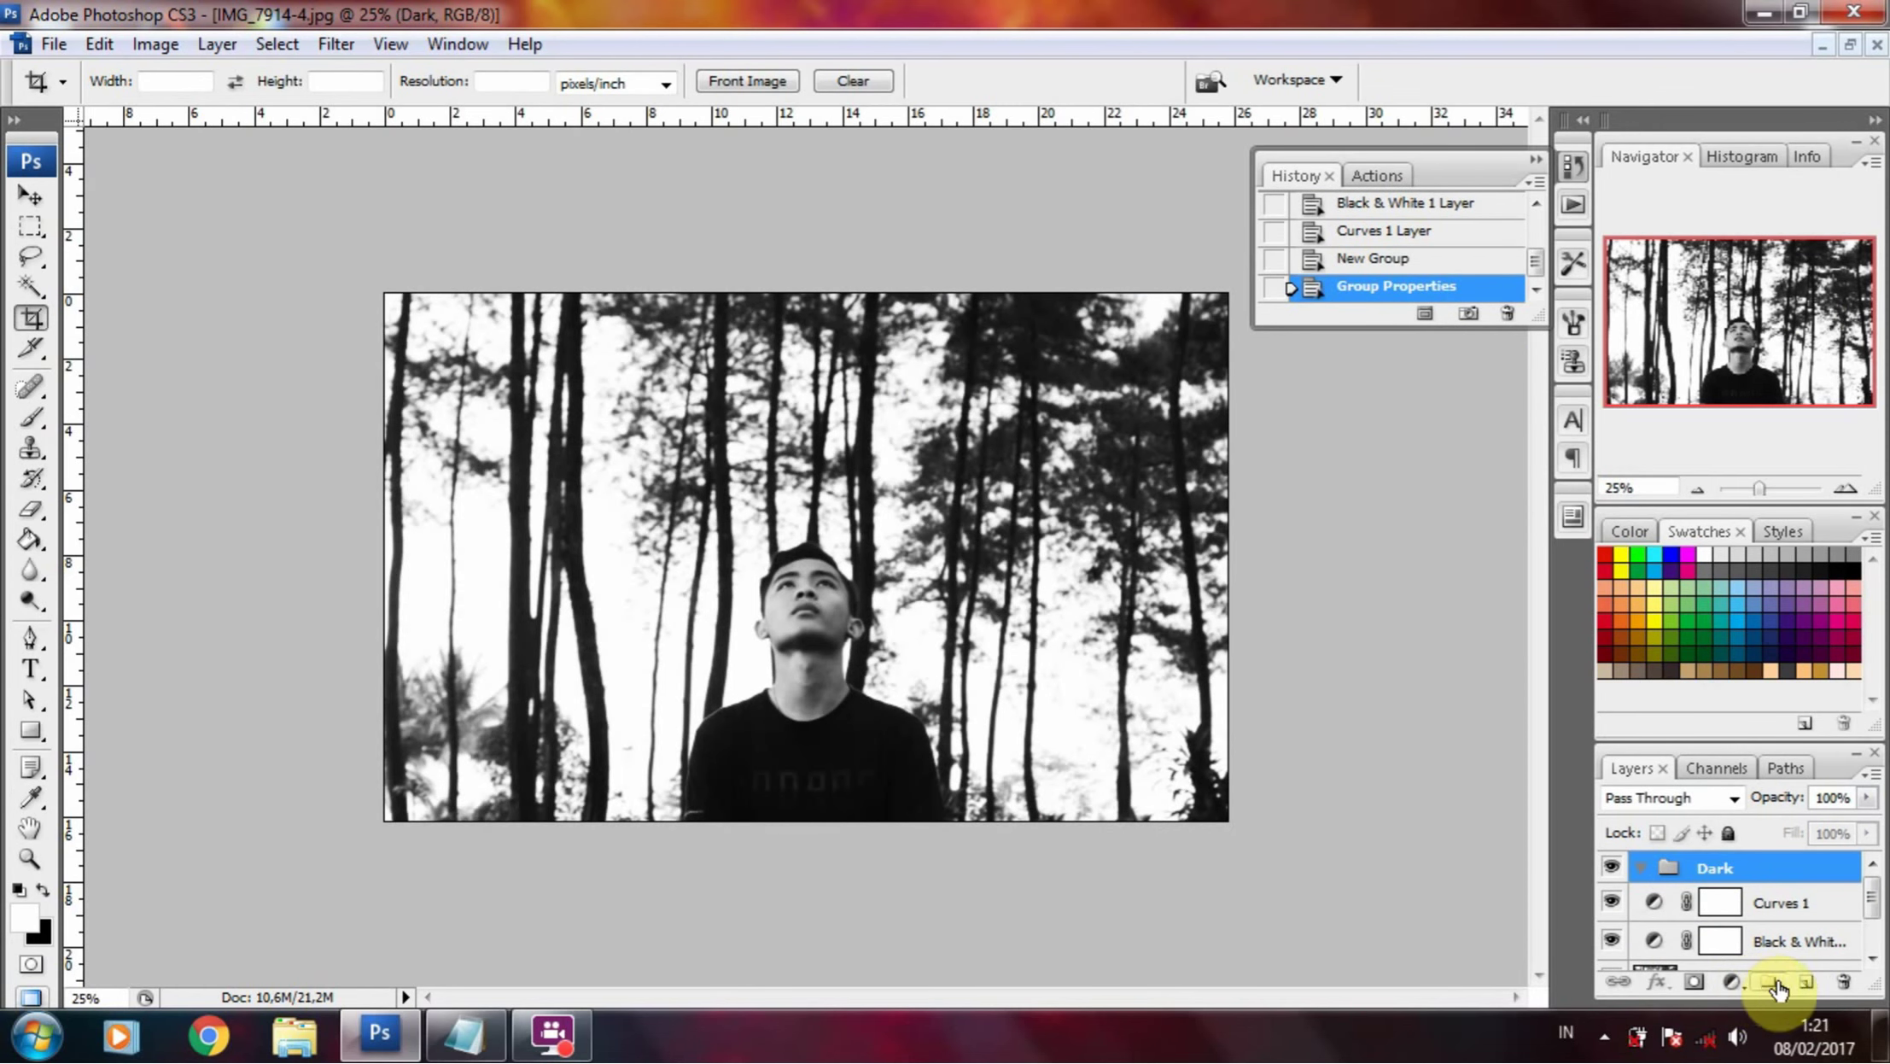
# - Add a layer inside the Dark group and brush black over the entire image
pyautogui.click(1806, 982)
pyautogui.click(30, 418)
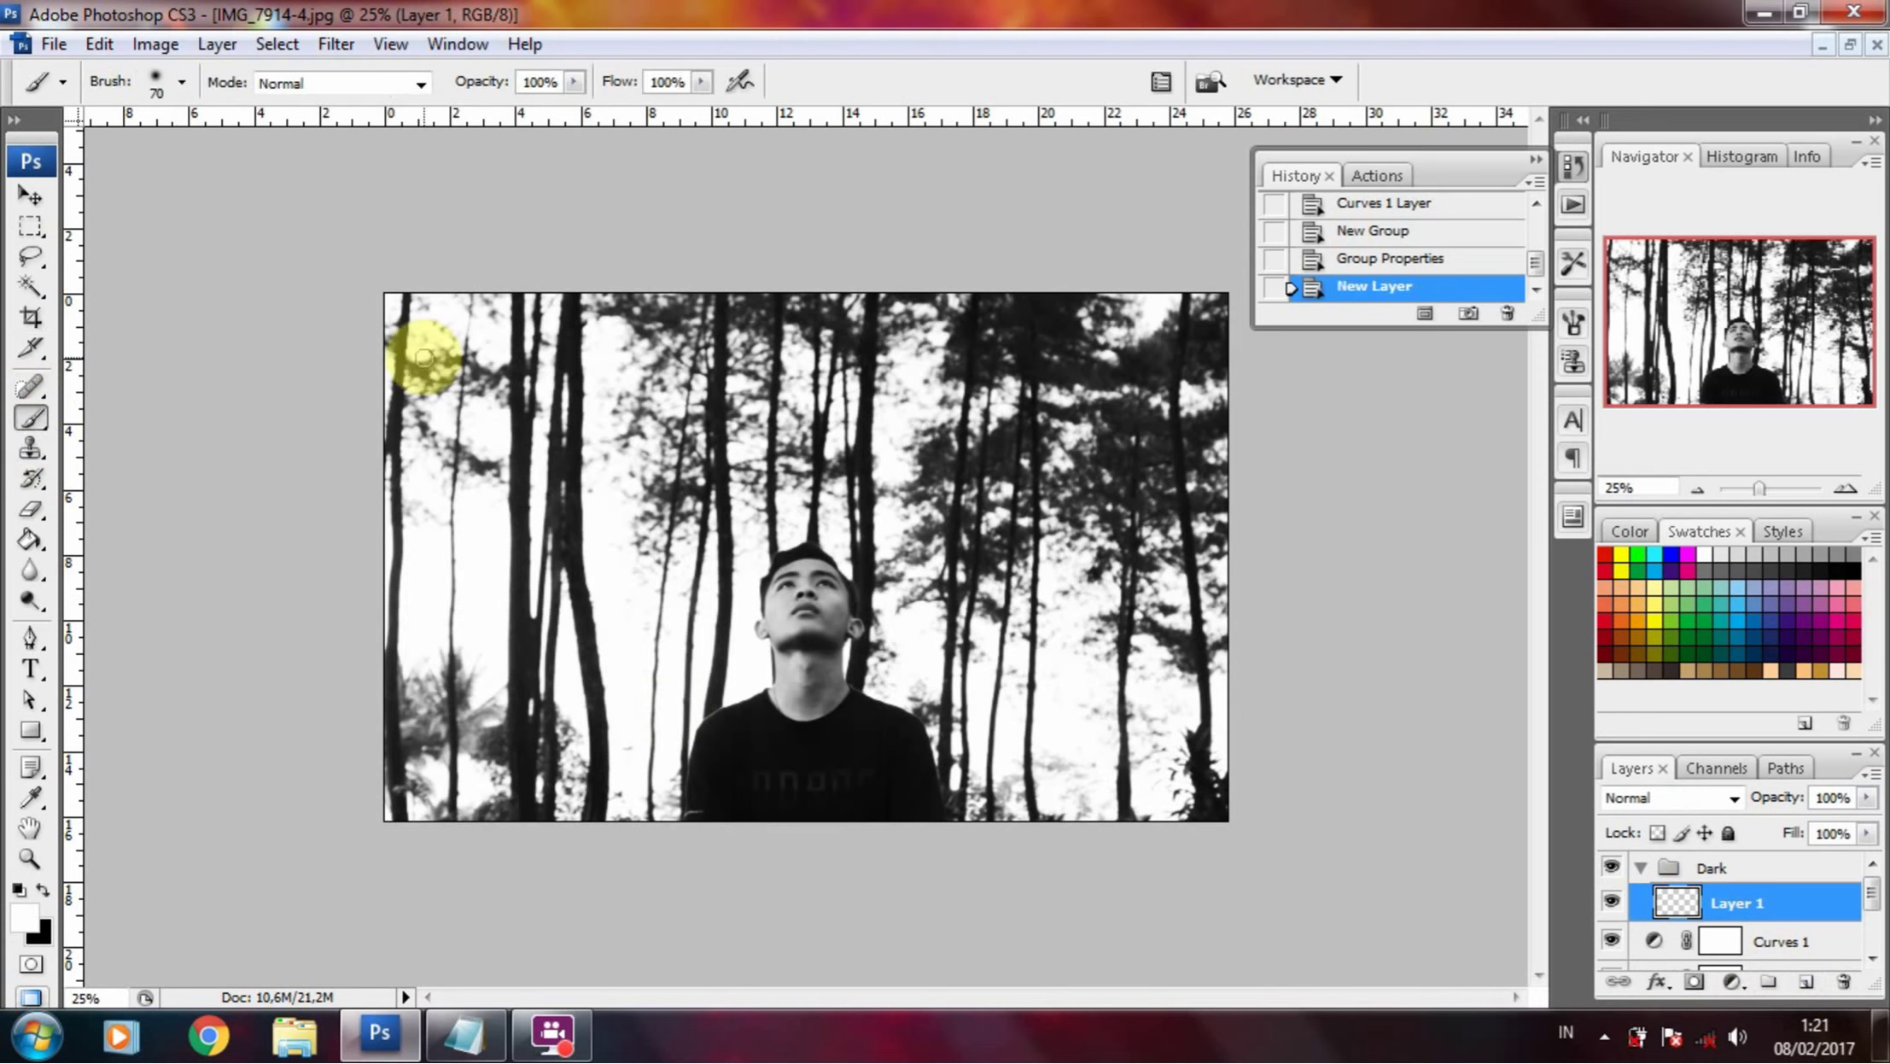
pyautogui.press('x')
pyautogui.moveTo(422, 354)
pyautogui.mouseDown()
pyautogui.moveTo(405, 591)
pyautogui.moveTo(435, 823)
pyautogui.moveTo(604, 447)
pyautogui.moveTo(967, 401)
pyautogui.moveTo(1101, 827)
pyautogui.moveTo(1207, 296)
pyautogui.moveTo(515, 898)
pyautogui.moveTo(793, 675)
pyautogui.moveTo(801, 771)
pyautogui.mouseUp()
pyautogui.moveTo(707, 658)
pyautogui.mouseDown()
pyautogui.moveTo(885, 452)
pyautogui.moveTo(1050, 553)
pyautogui.moveTo(1519, 734)
pyautogui.mouseUp()
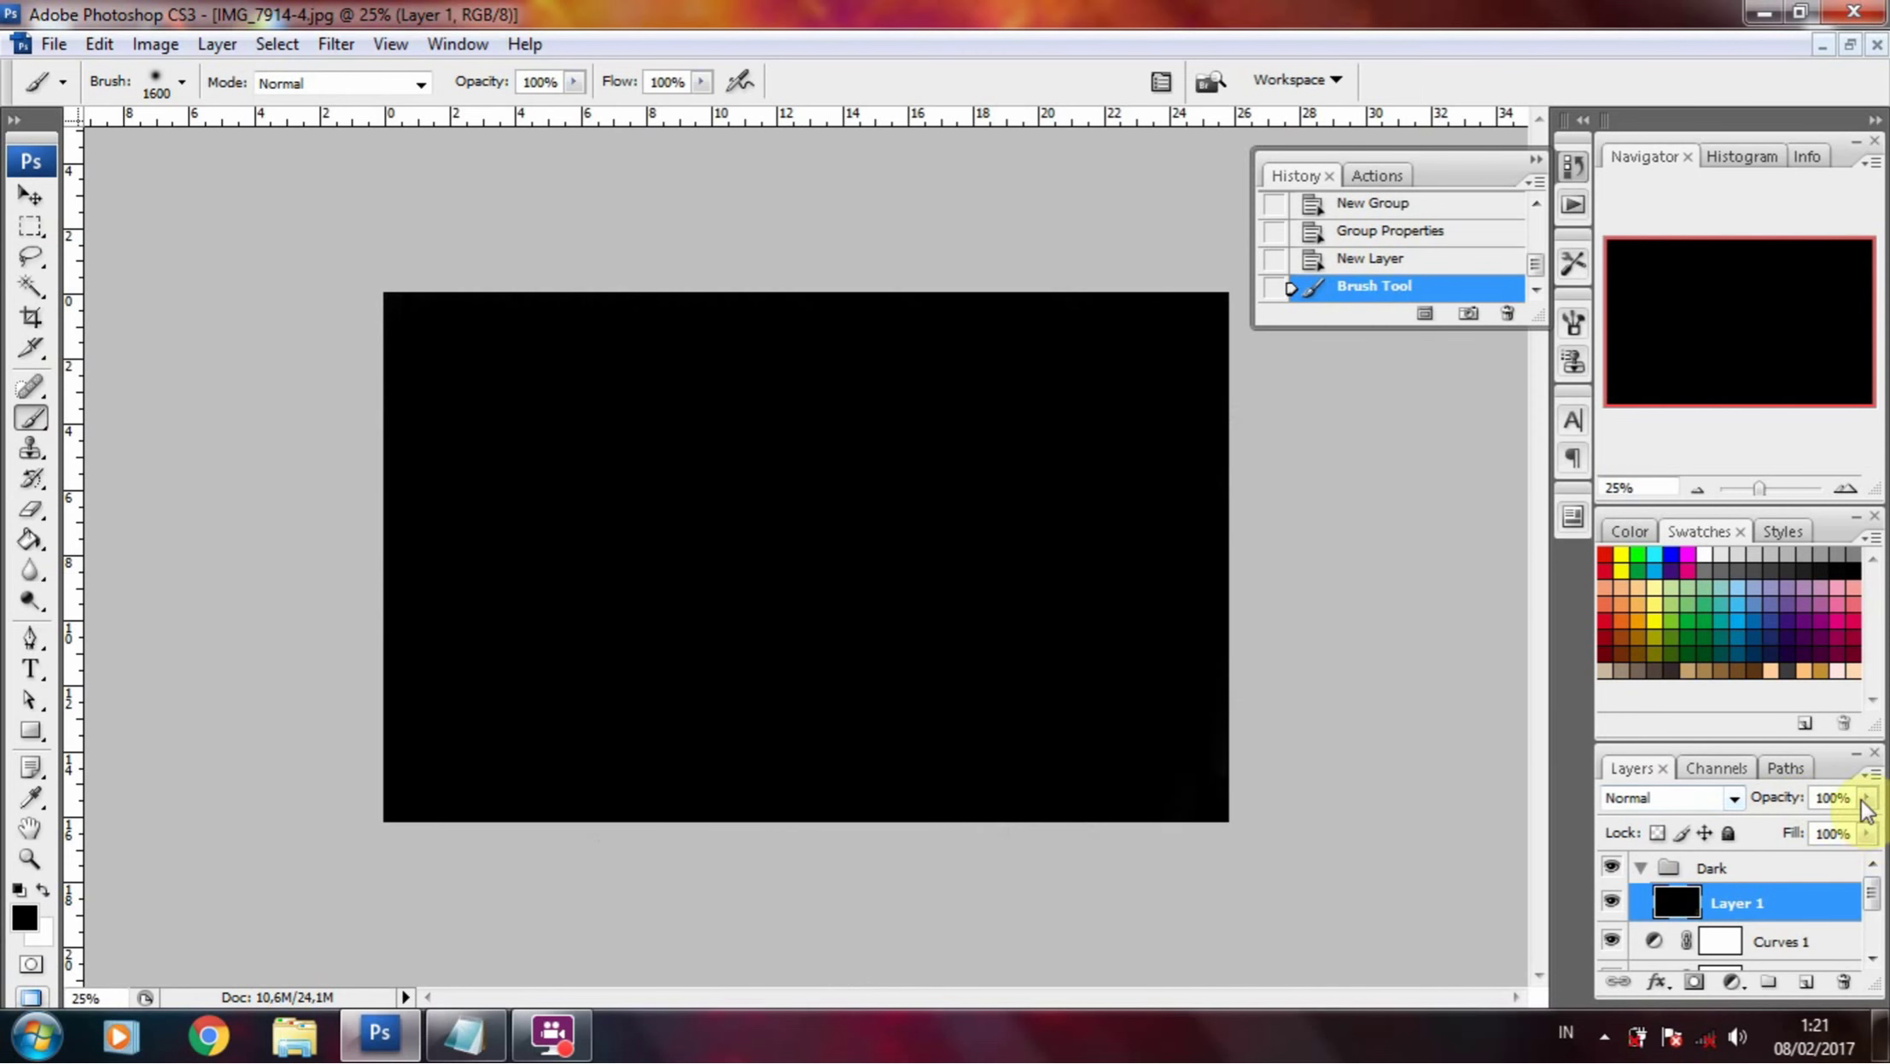
# - Set the black layer to 60% opacity and duplicate it at 11% opacity
pyautogui.moveTo(1868, 832); pyautogui.dragTo(1823, 826)
pyautogui.moveTo(1843, 903); pyautogui.dragTo(1808, 979)
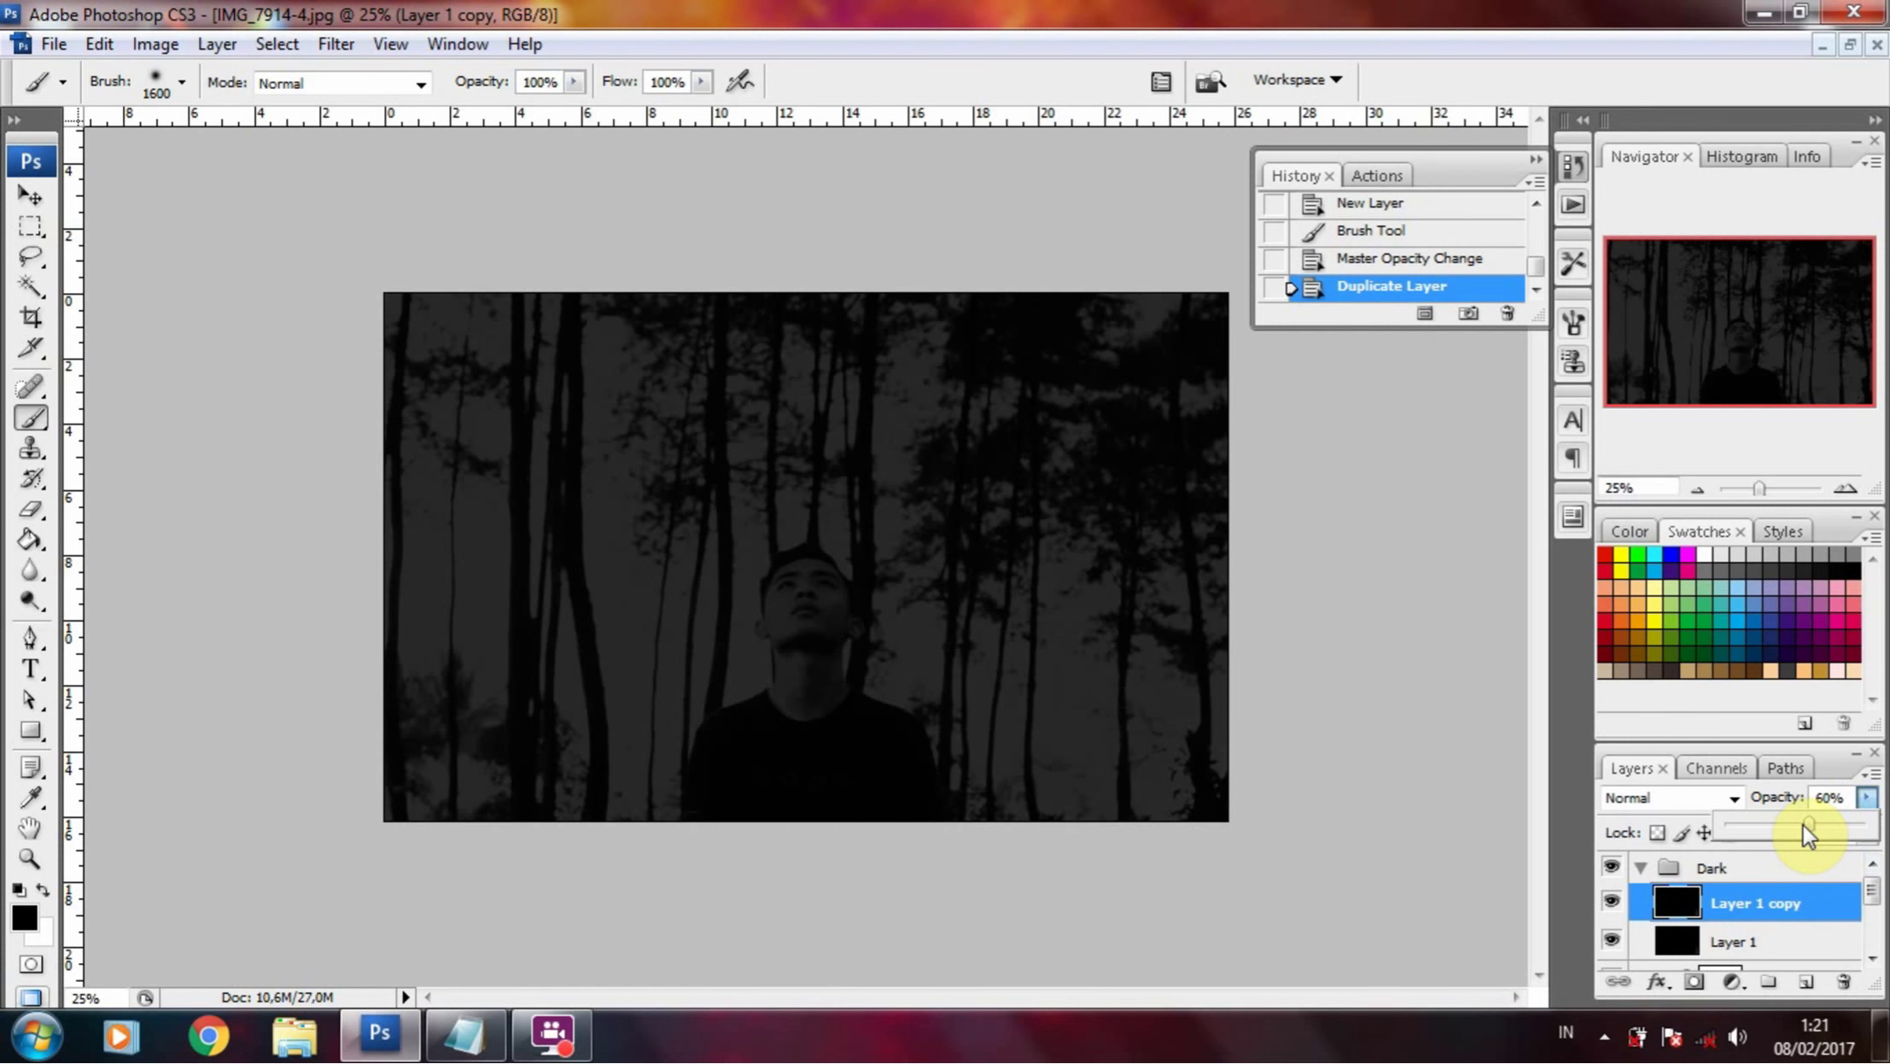
pyautogui.moveTo(1809, 824); pyautogui.dragTo(1692, 844)
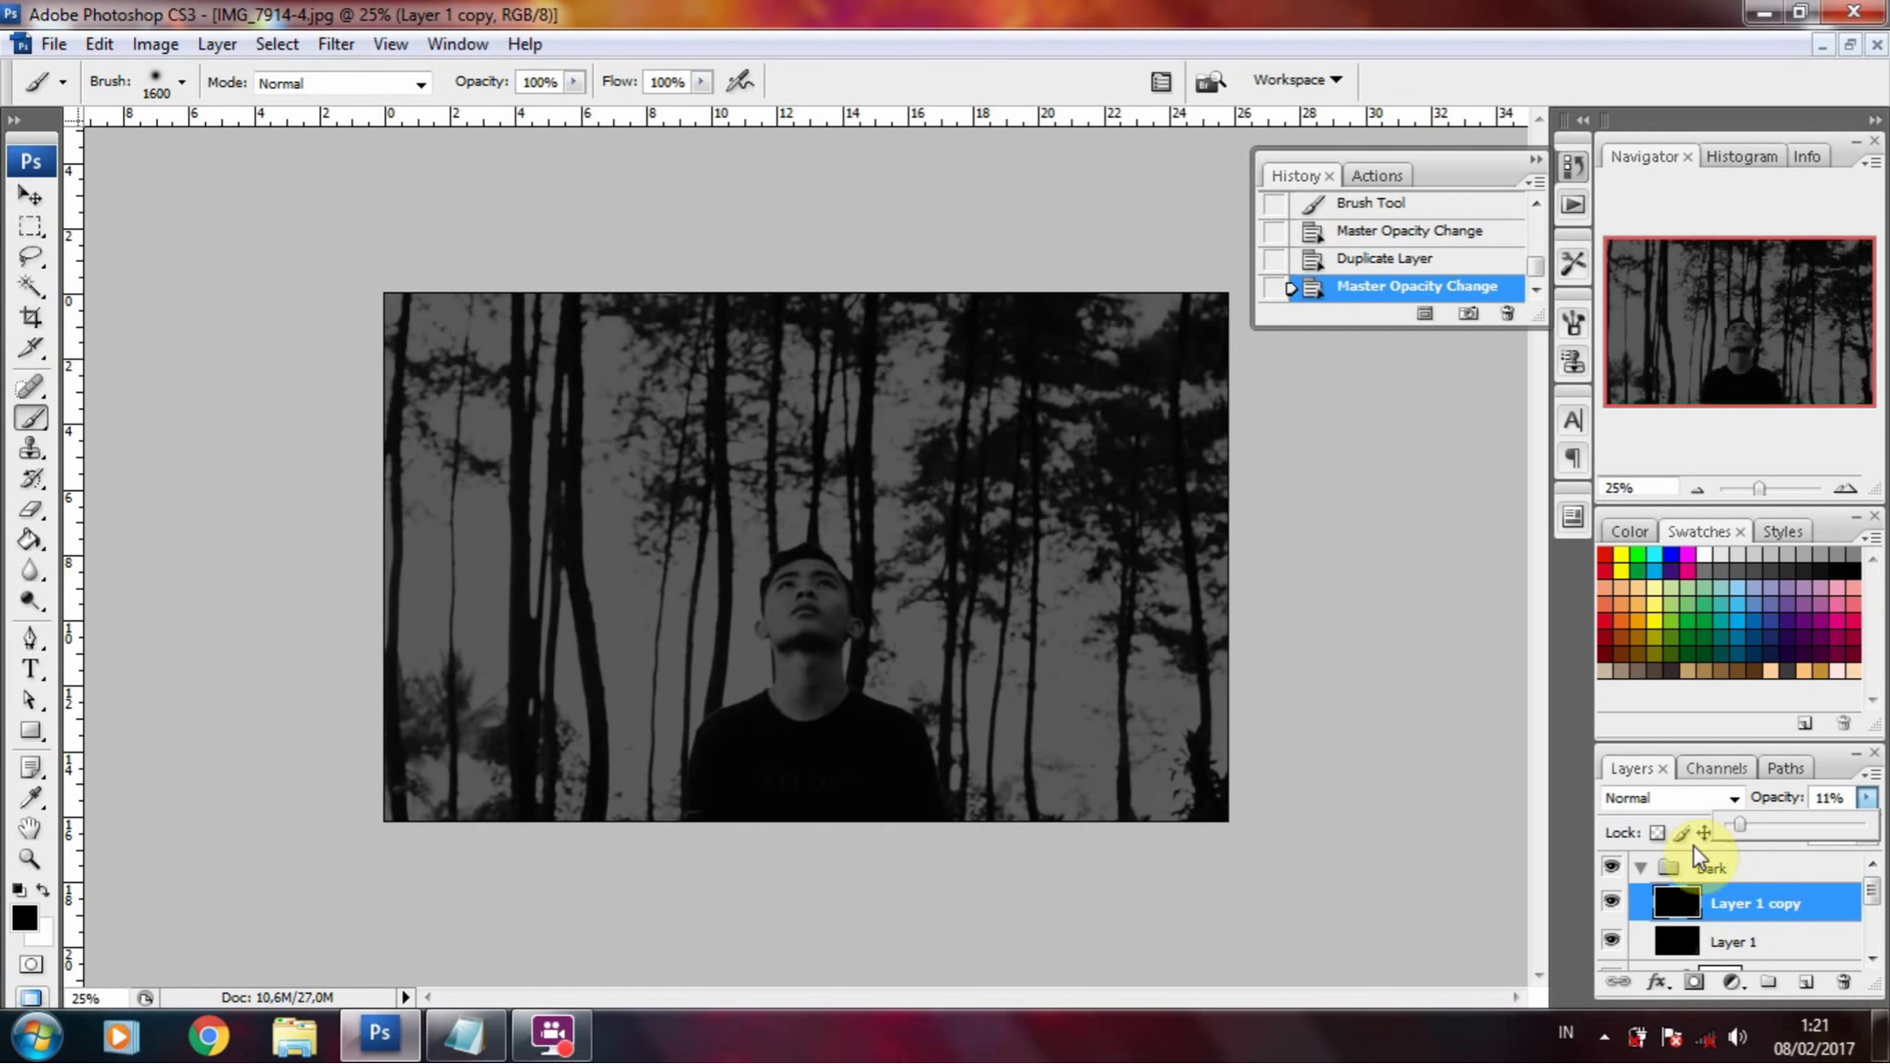
pyautogui.click(1667, 867)
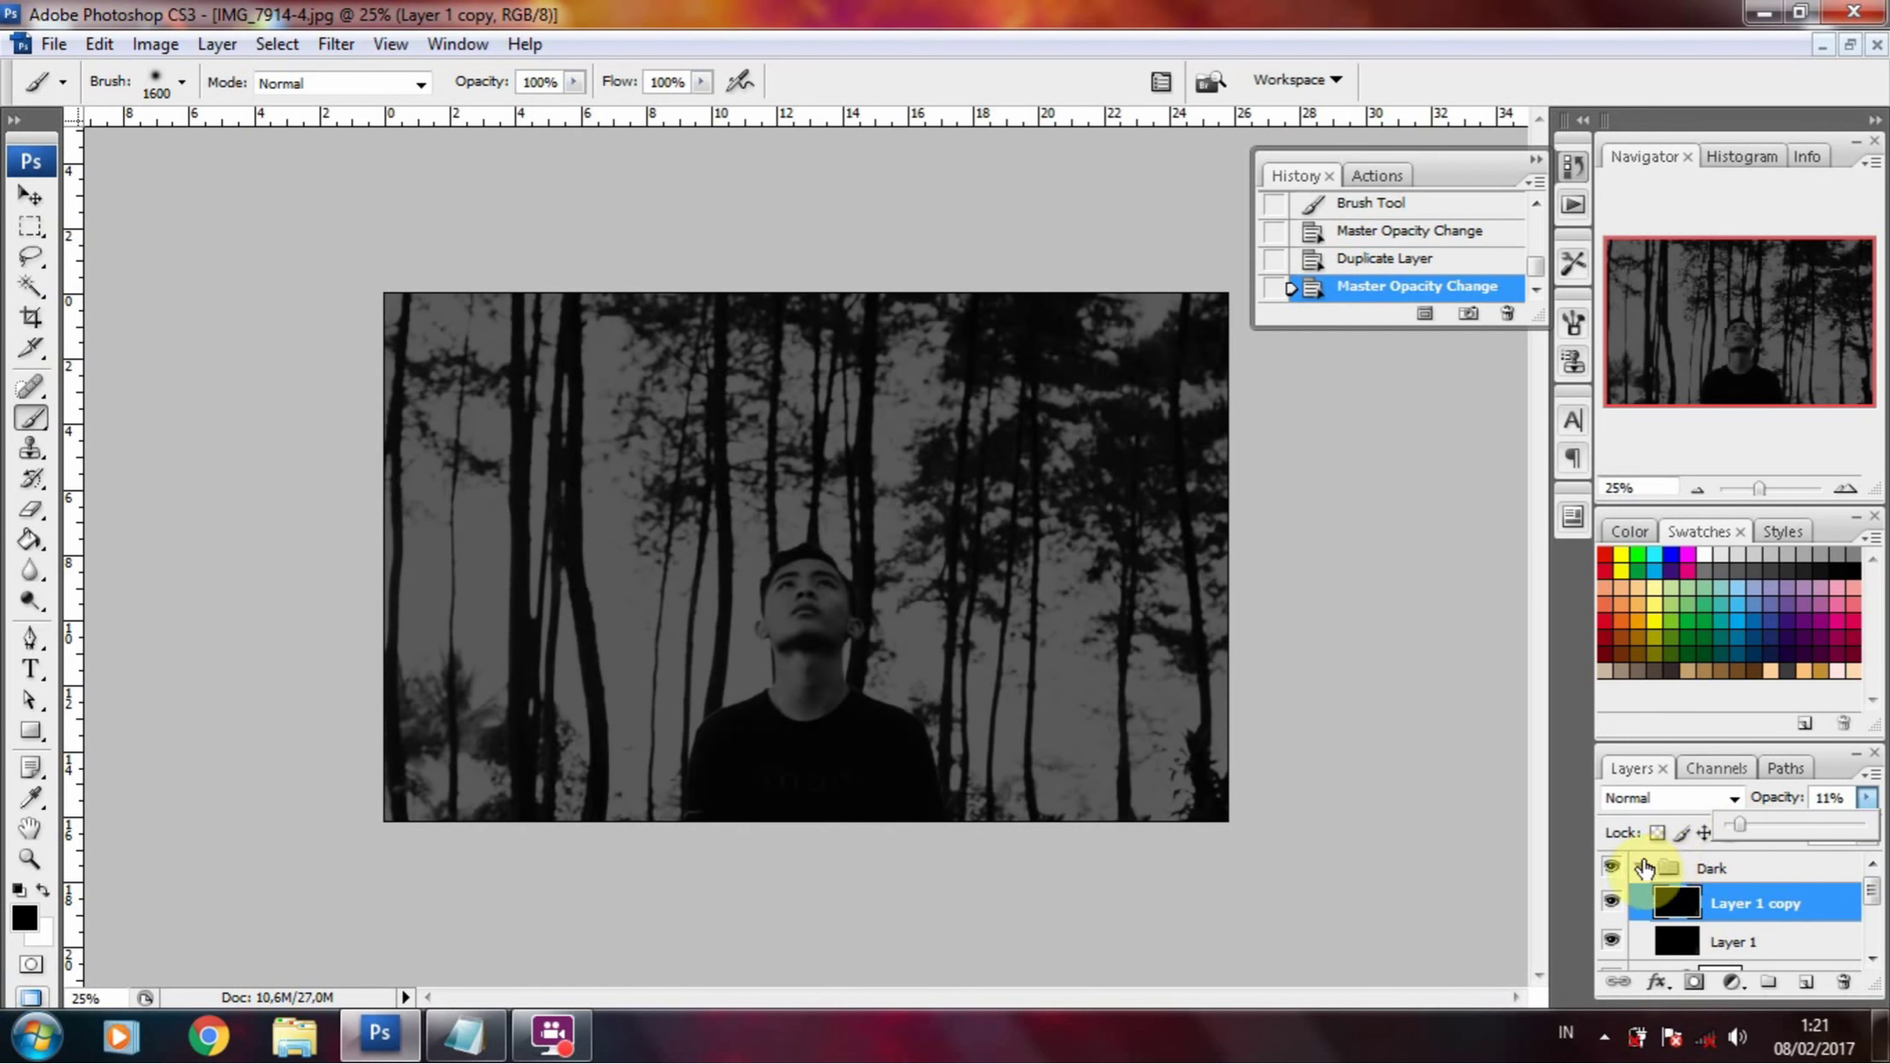
pyautogui.click(1764, 984)
# - Name the new group Light, switch to white, and add Layer 2 in Soft Light mode
pyautogui.write('Light')
pyautogui.press('Return')
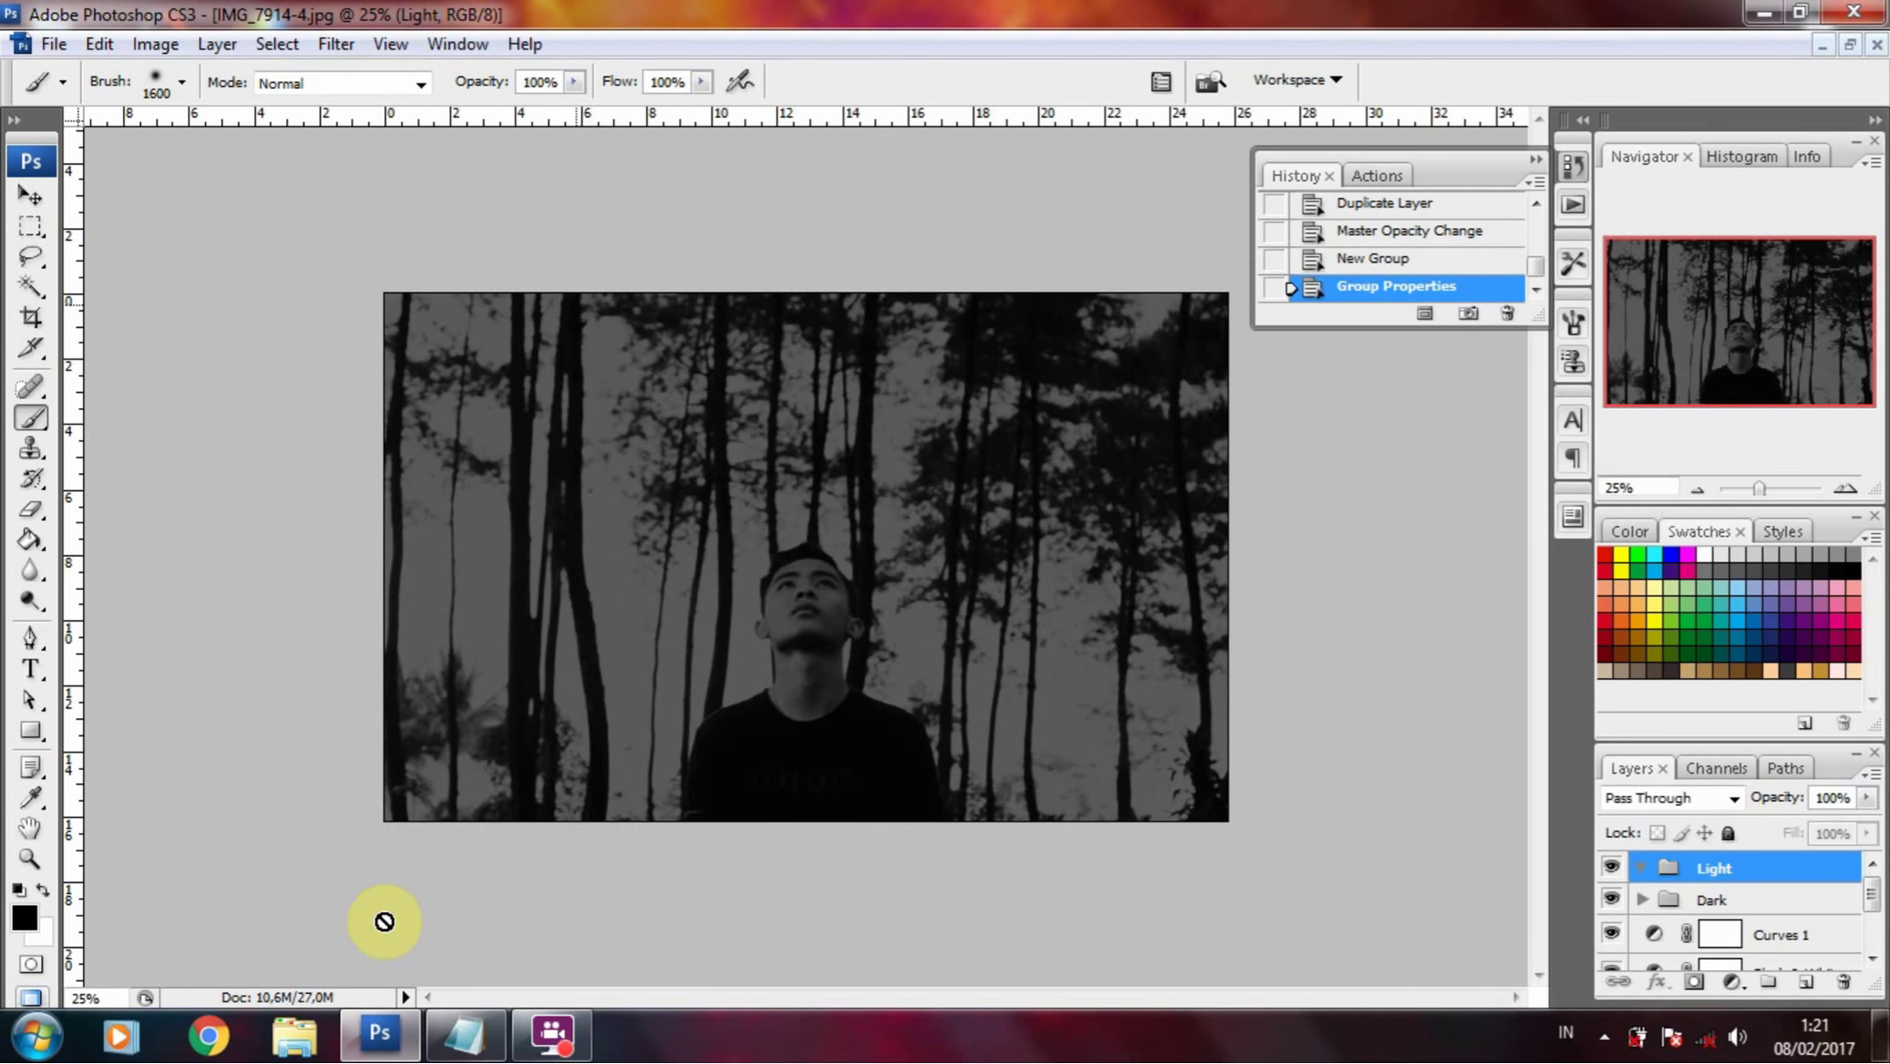
pyautogui.press('x')
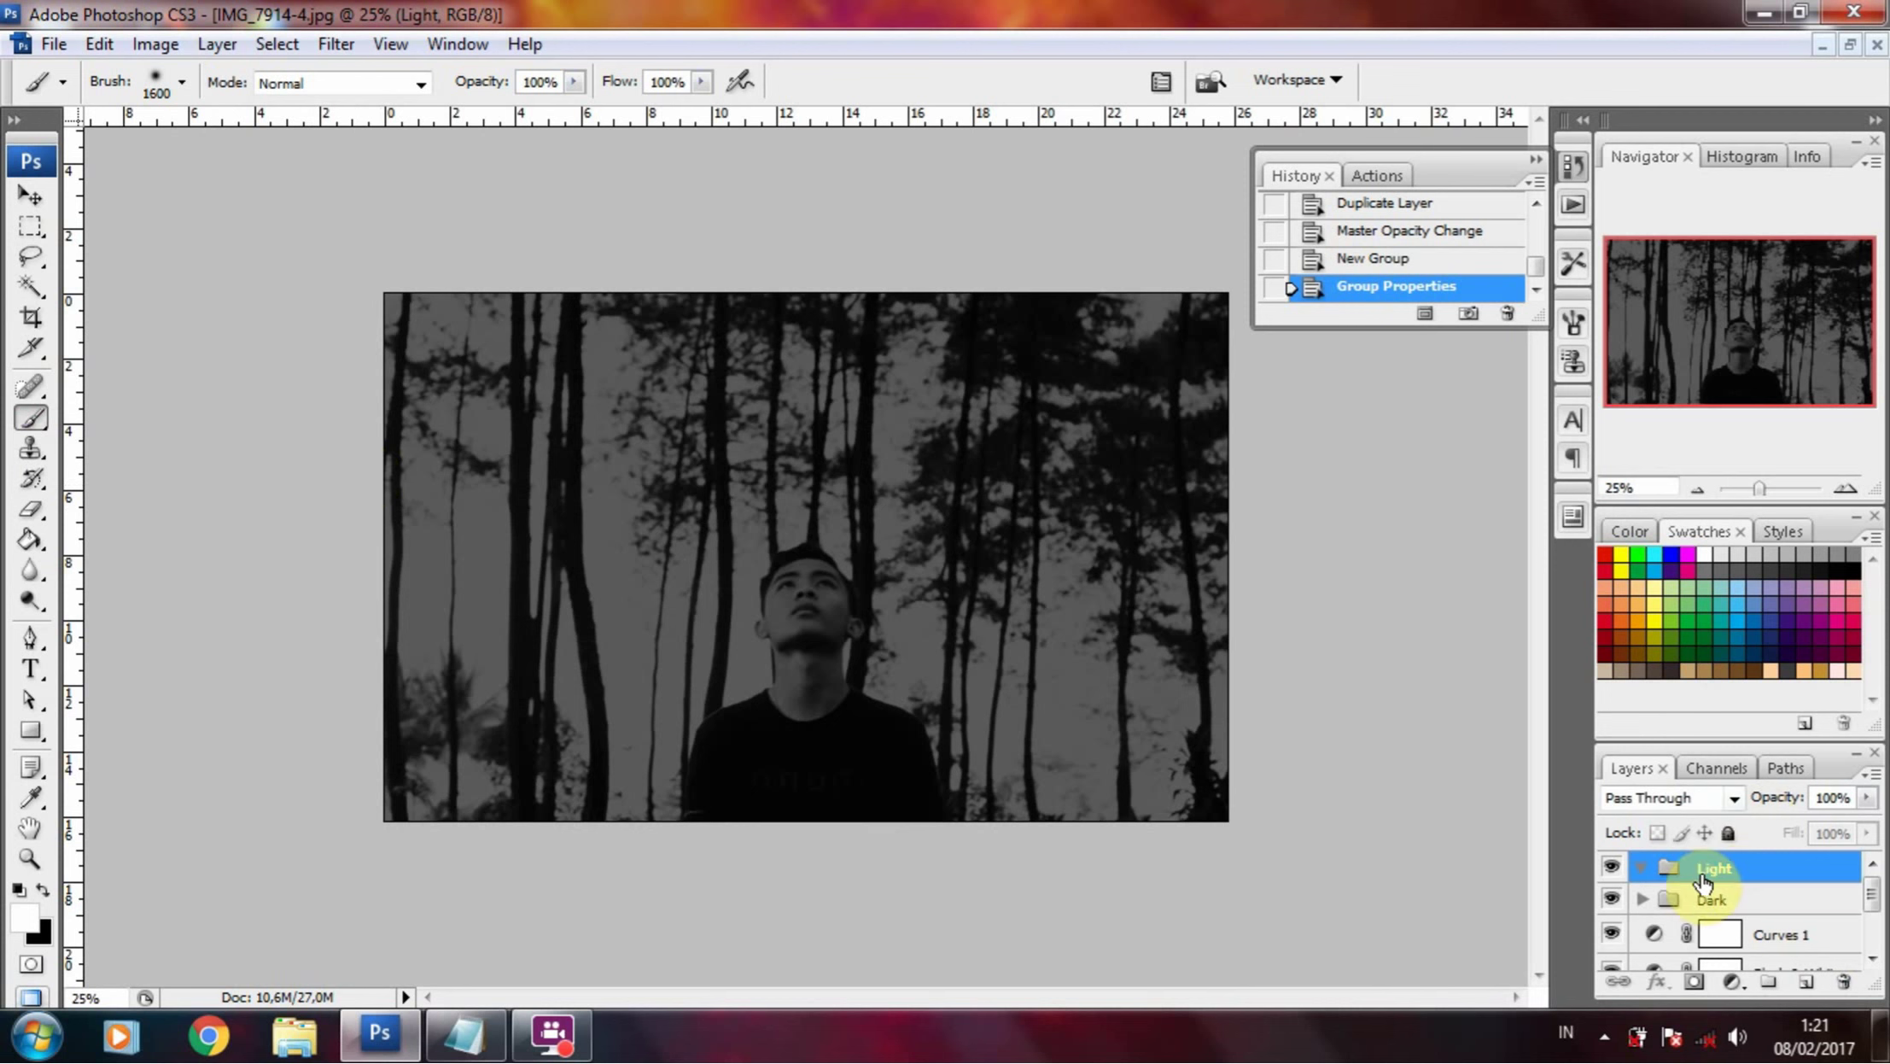
pyautogui.click(1821, 984)
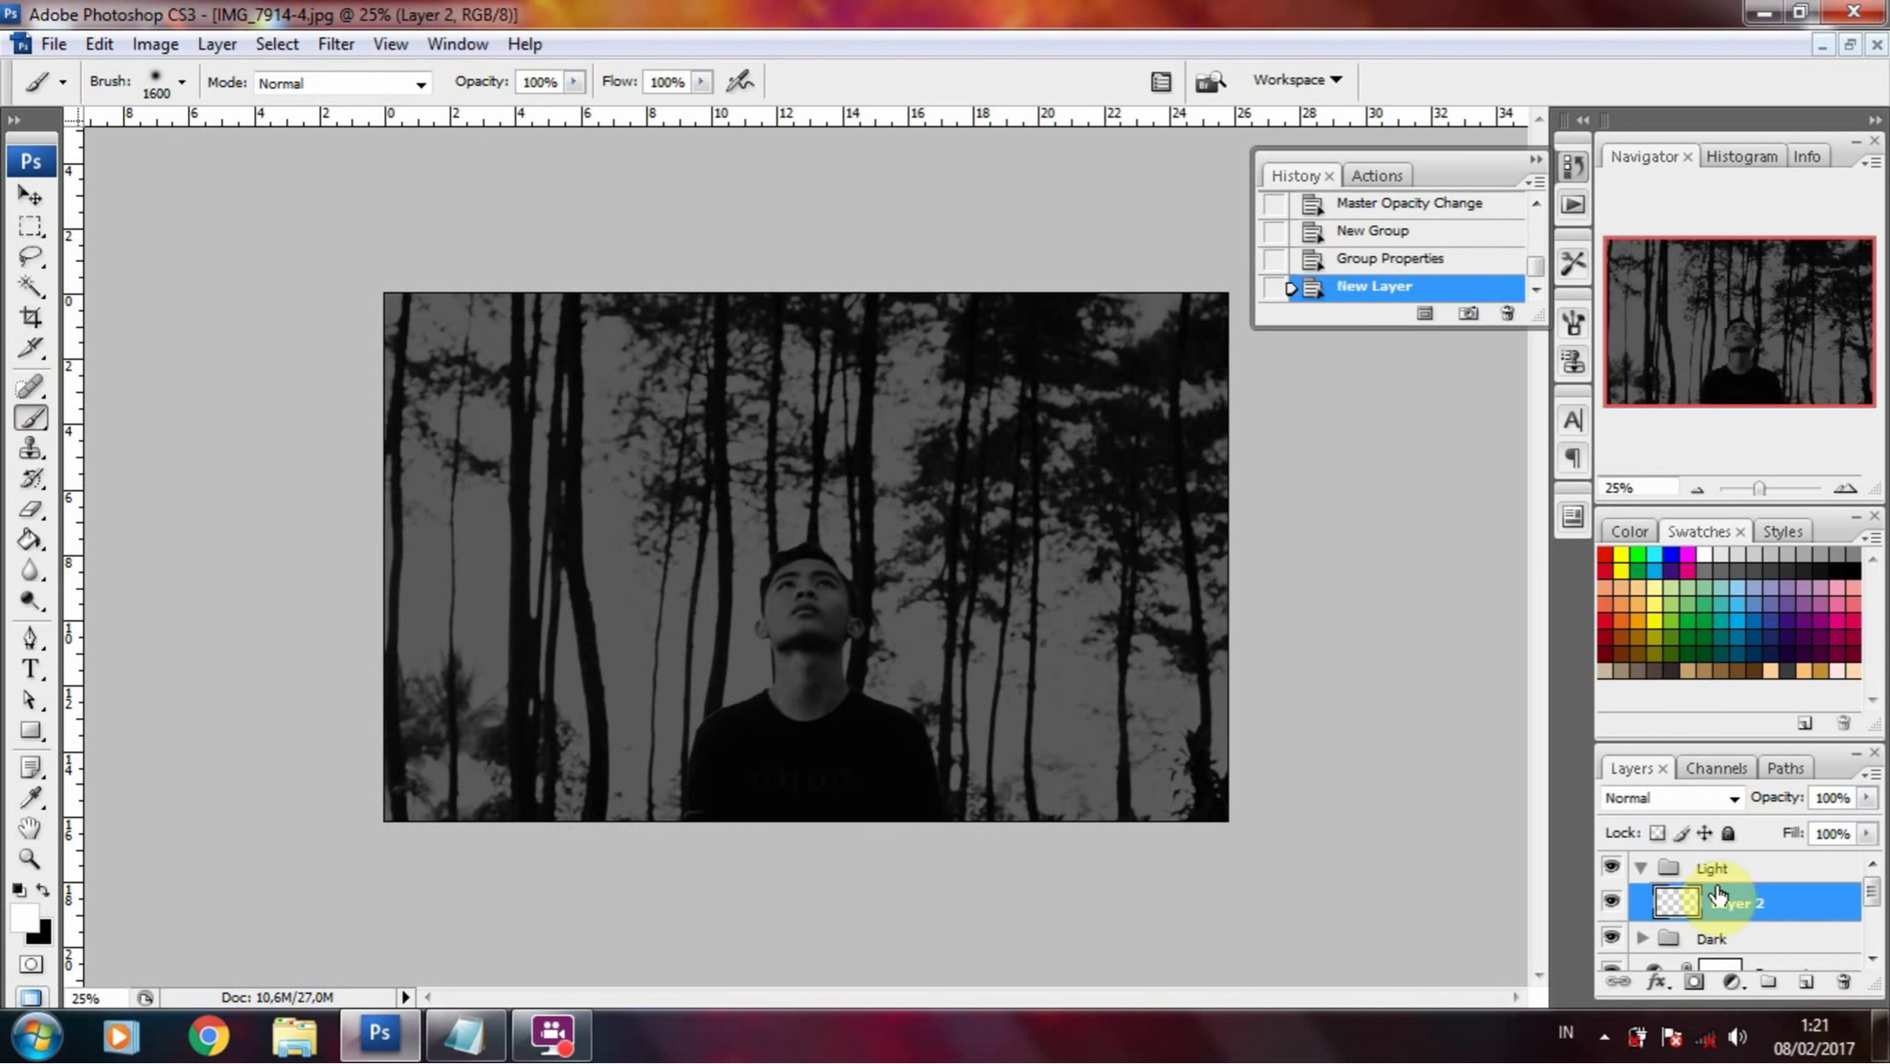
pyautogui.click(1736, 797)
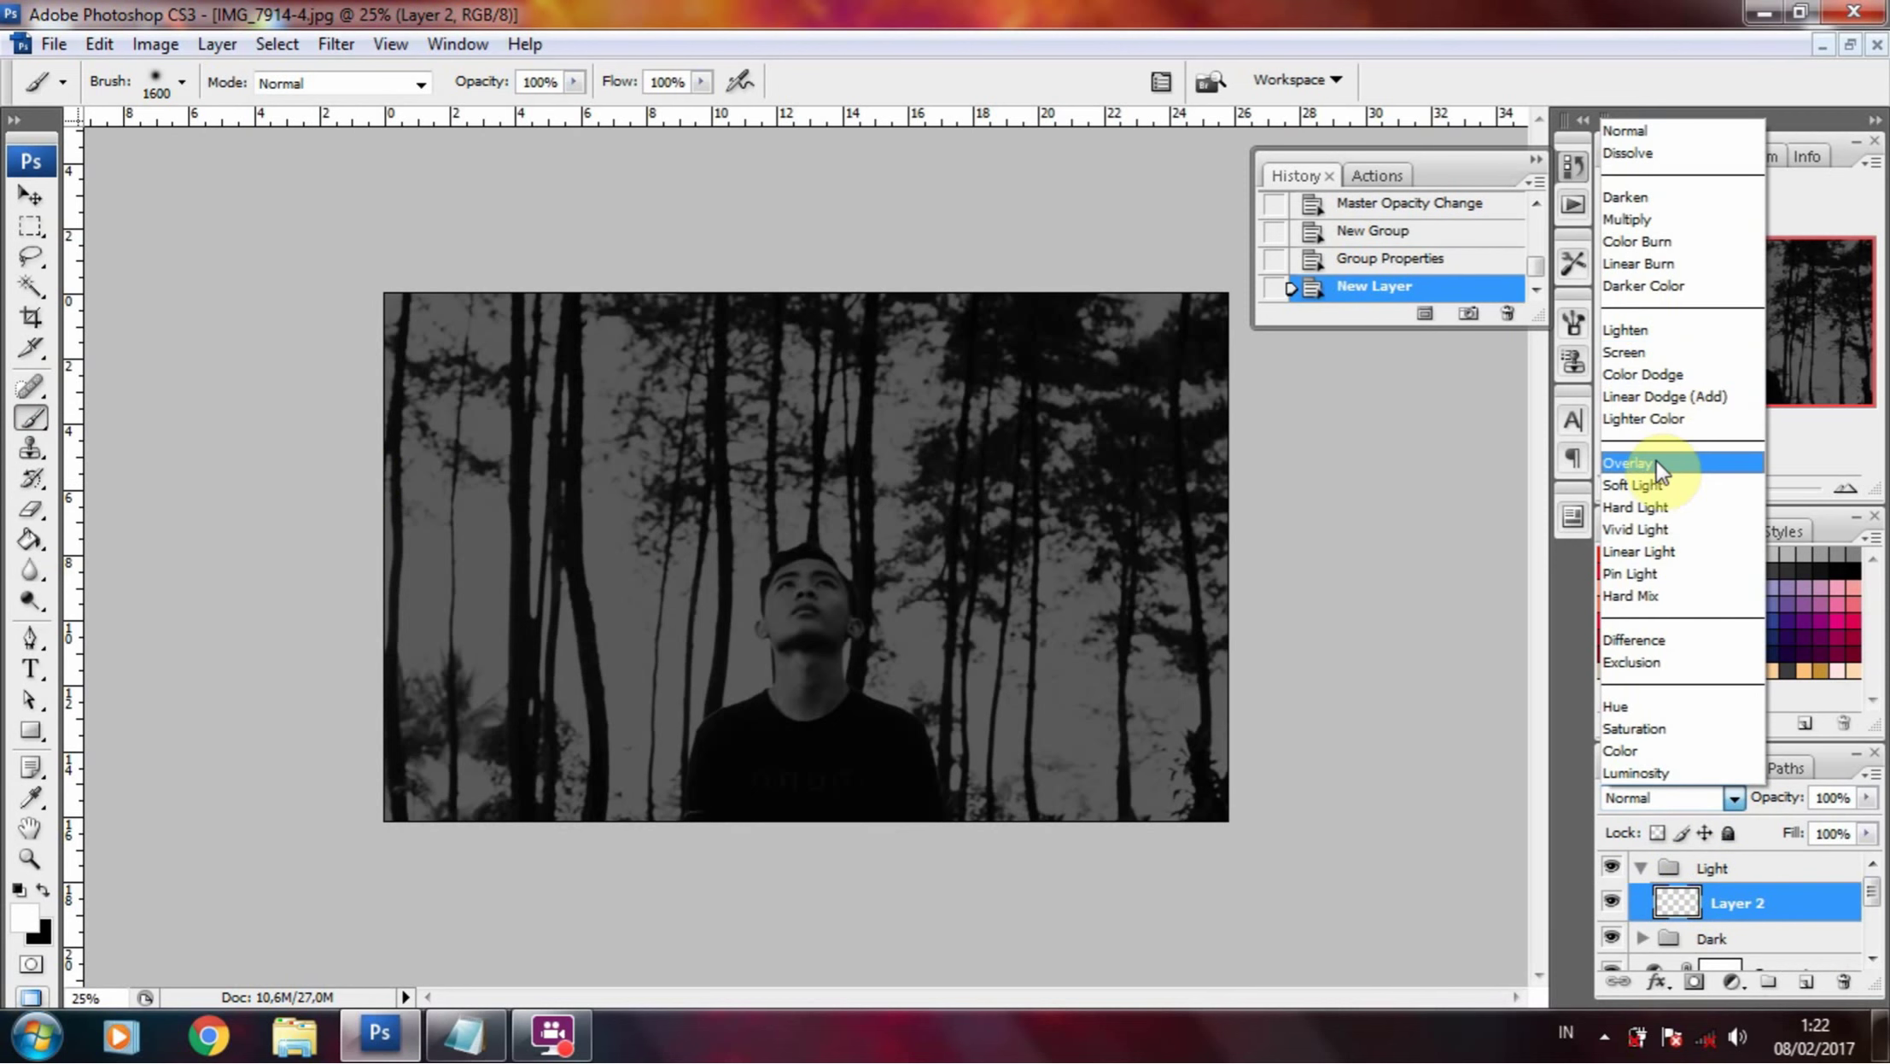
pyautogui.click(1648, 484)
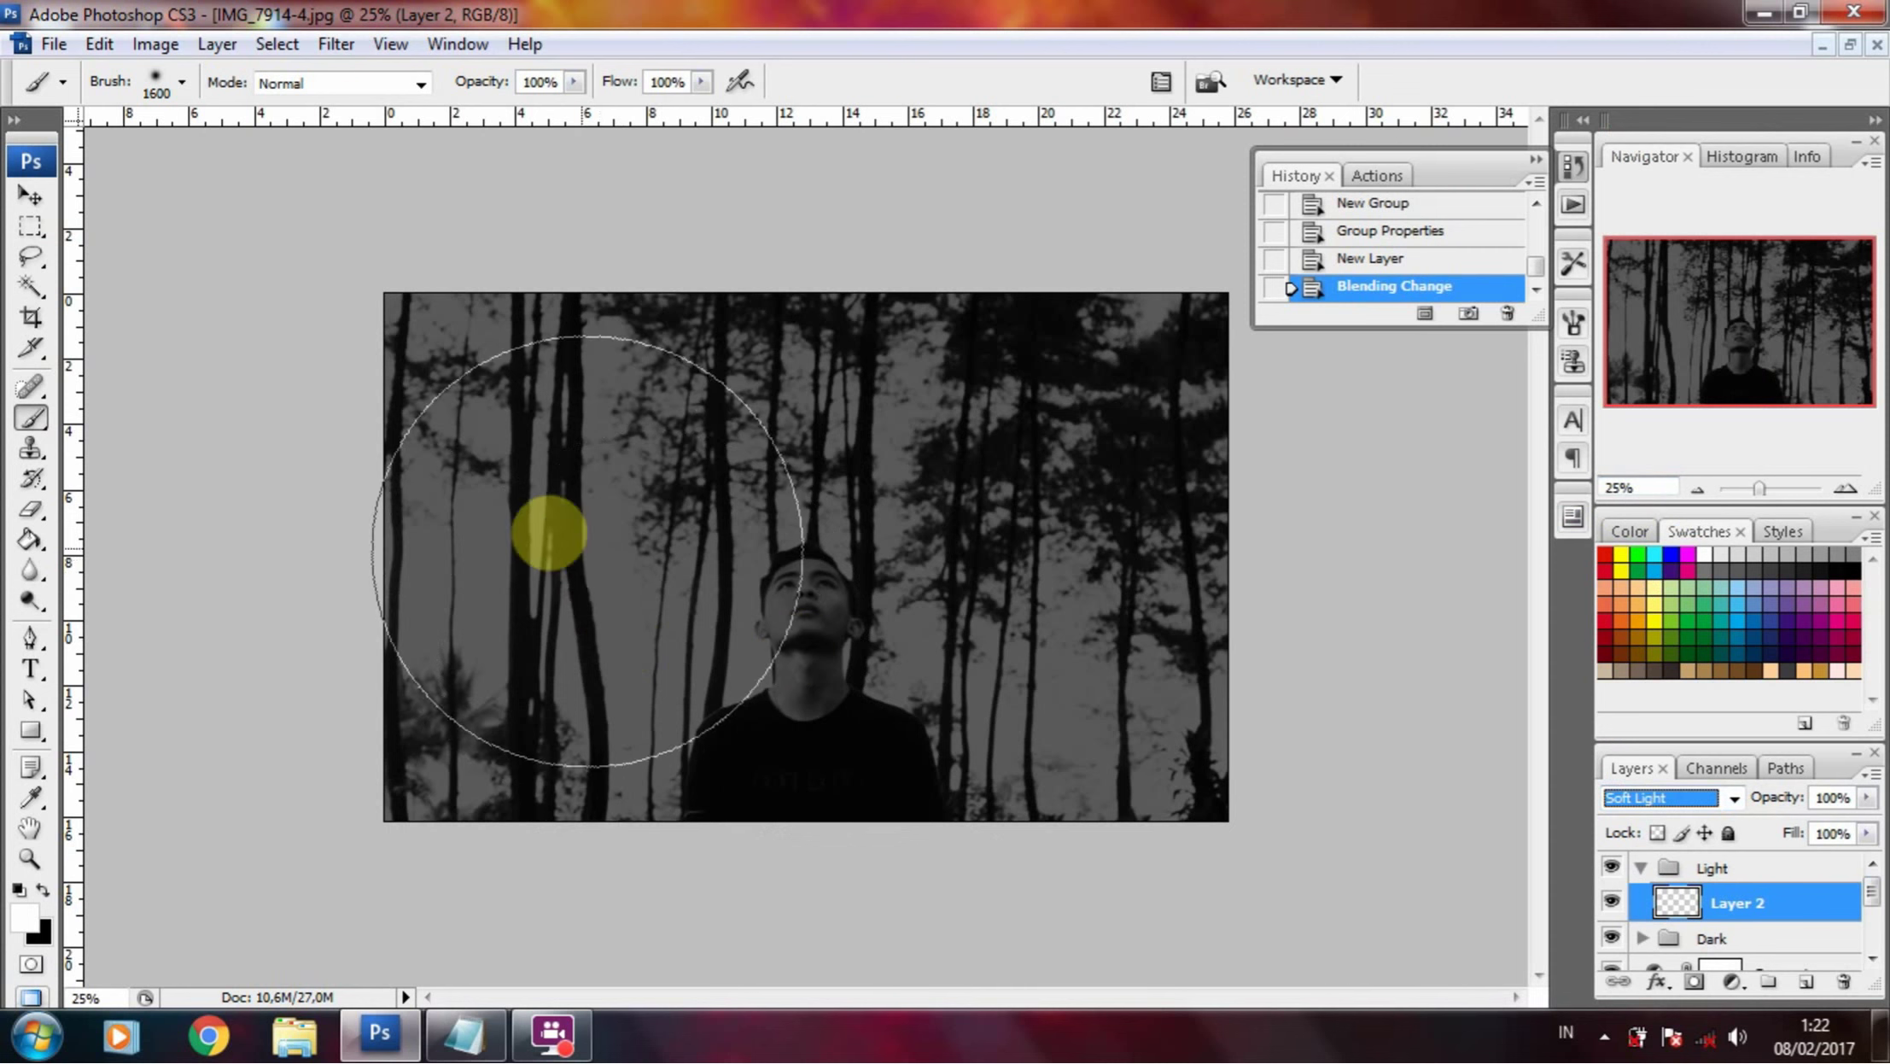
# - Paint white glows over the upper-left, upper-middle and lower-left trees
pyautogui.click(466, 490)
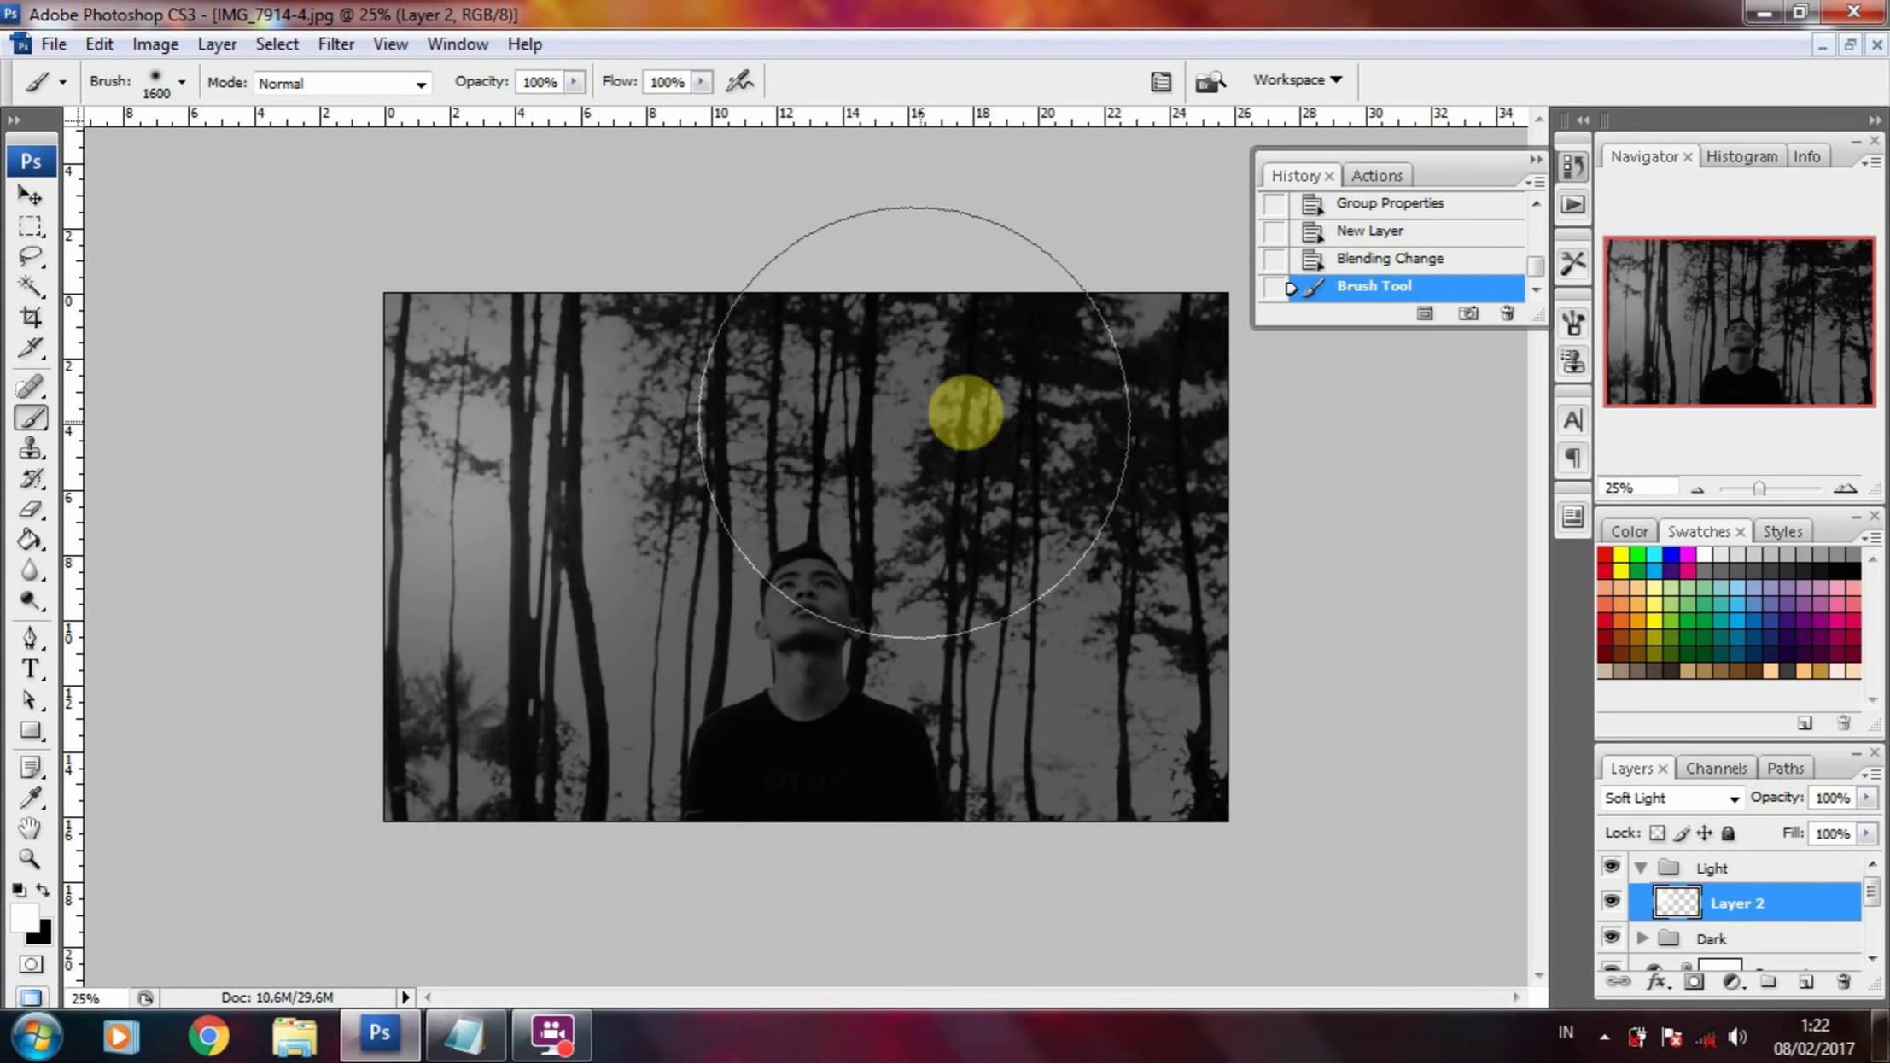
pyautogui.moveTo(1067, 440); pyautogui.dragTo(930, 431)
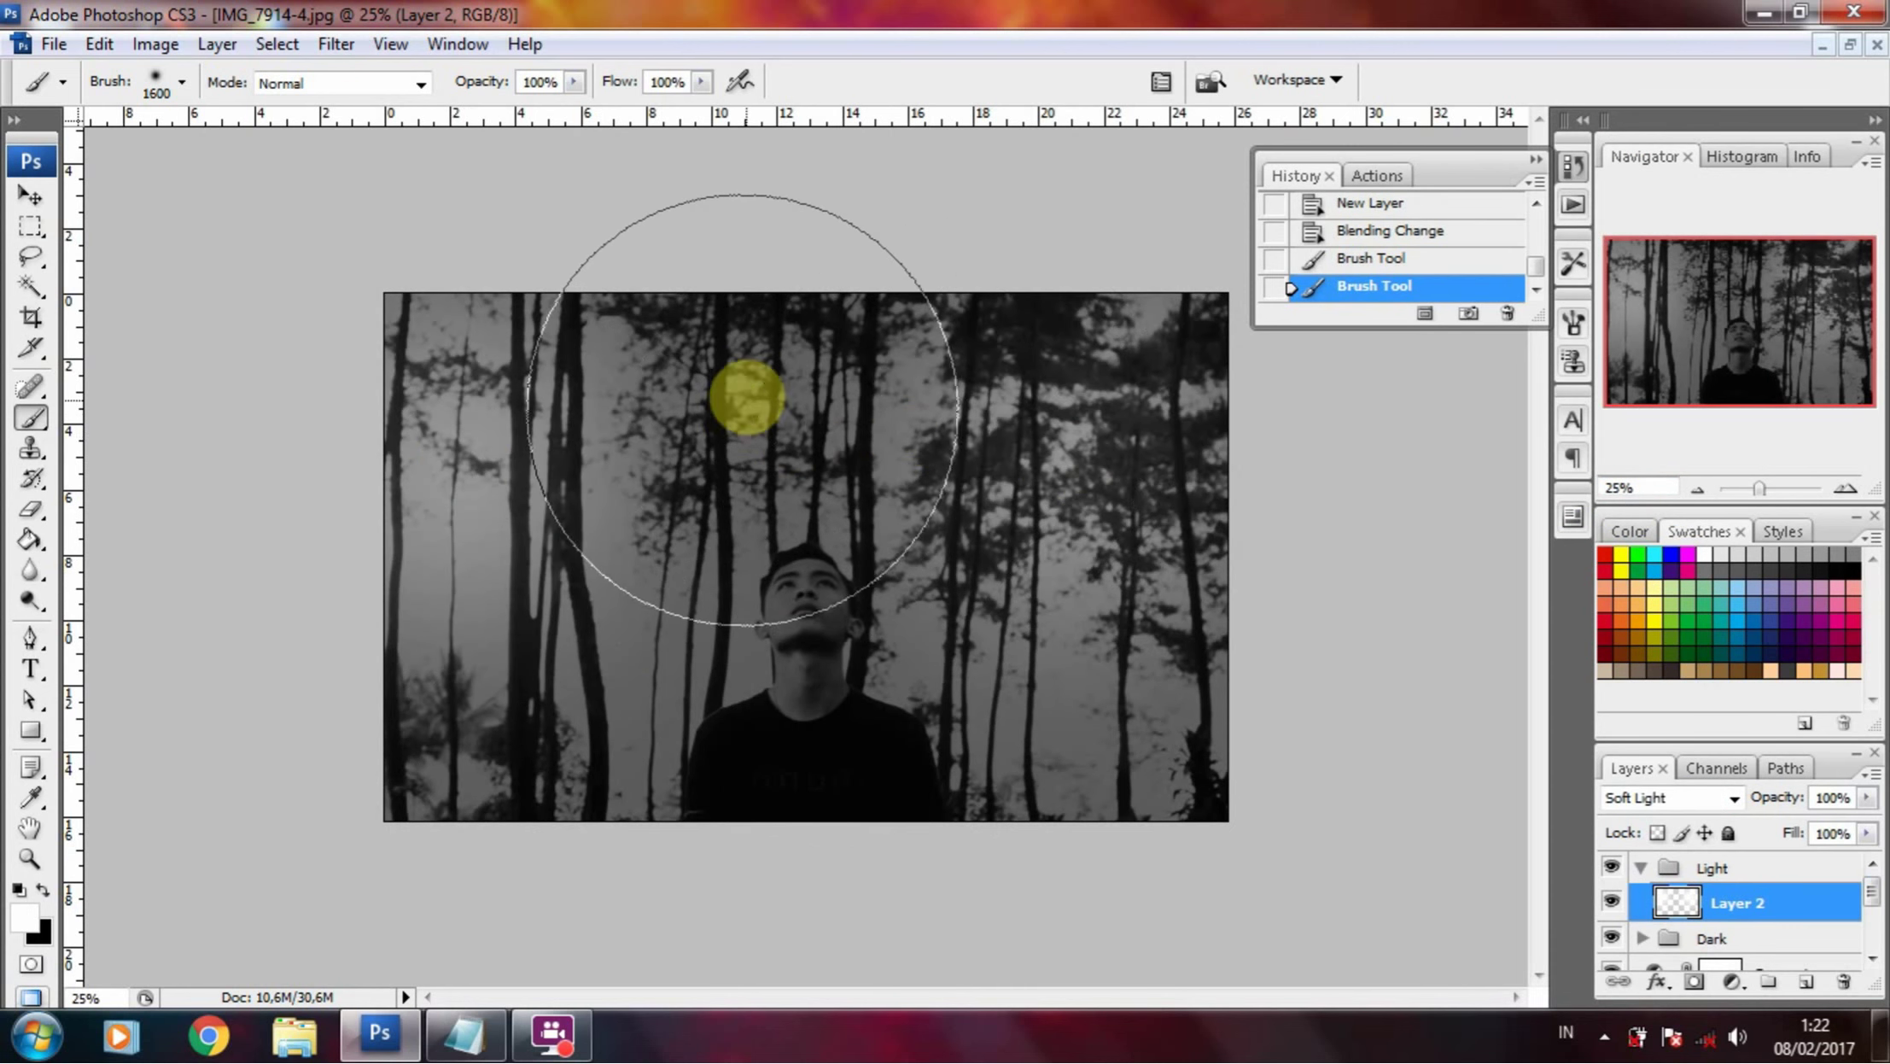
pyautogui.click(768, 393)
pyautogui.click(501, 769)
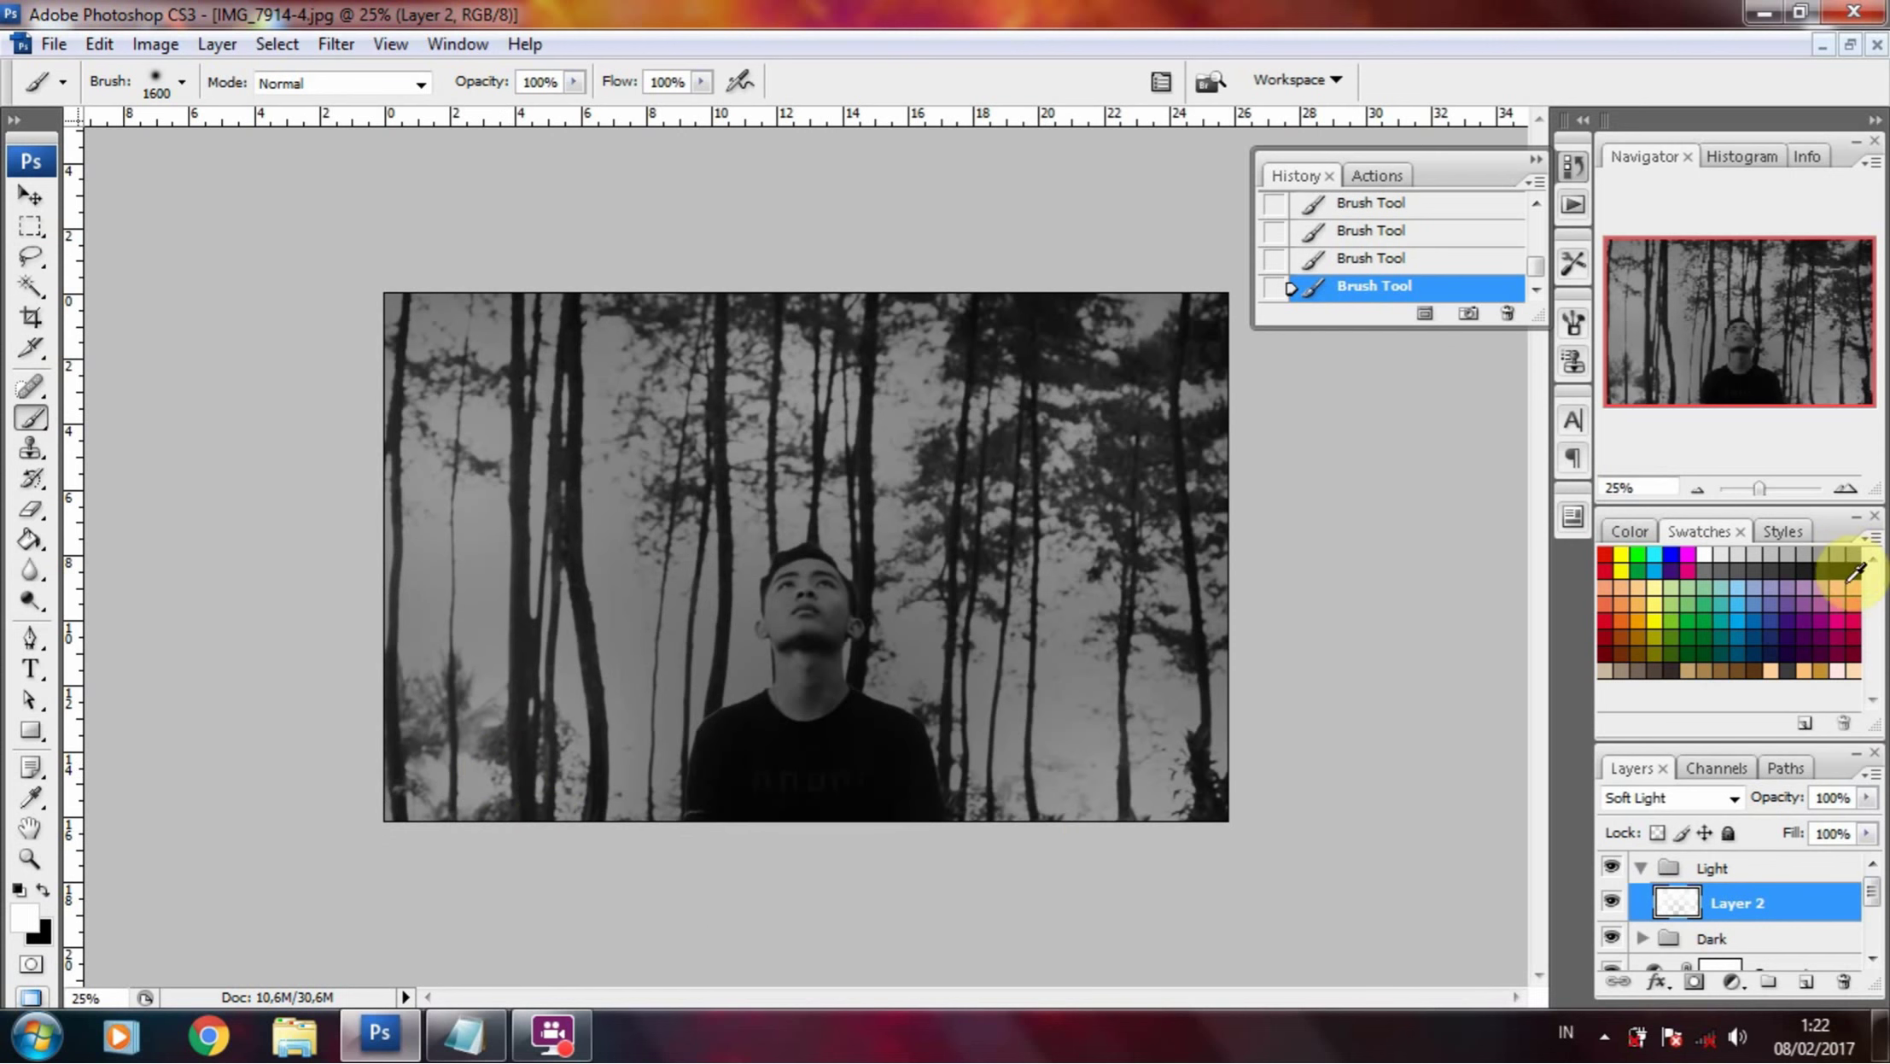
# - Erase Layer 2's lightening from the man's face with a 200px eraser, zooming in to check
pyautogui.click(30, 508)
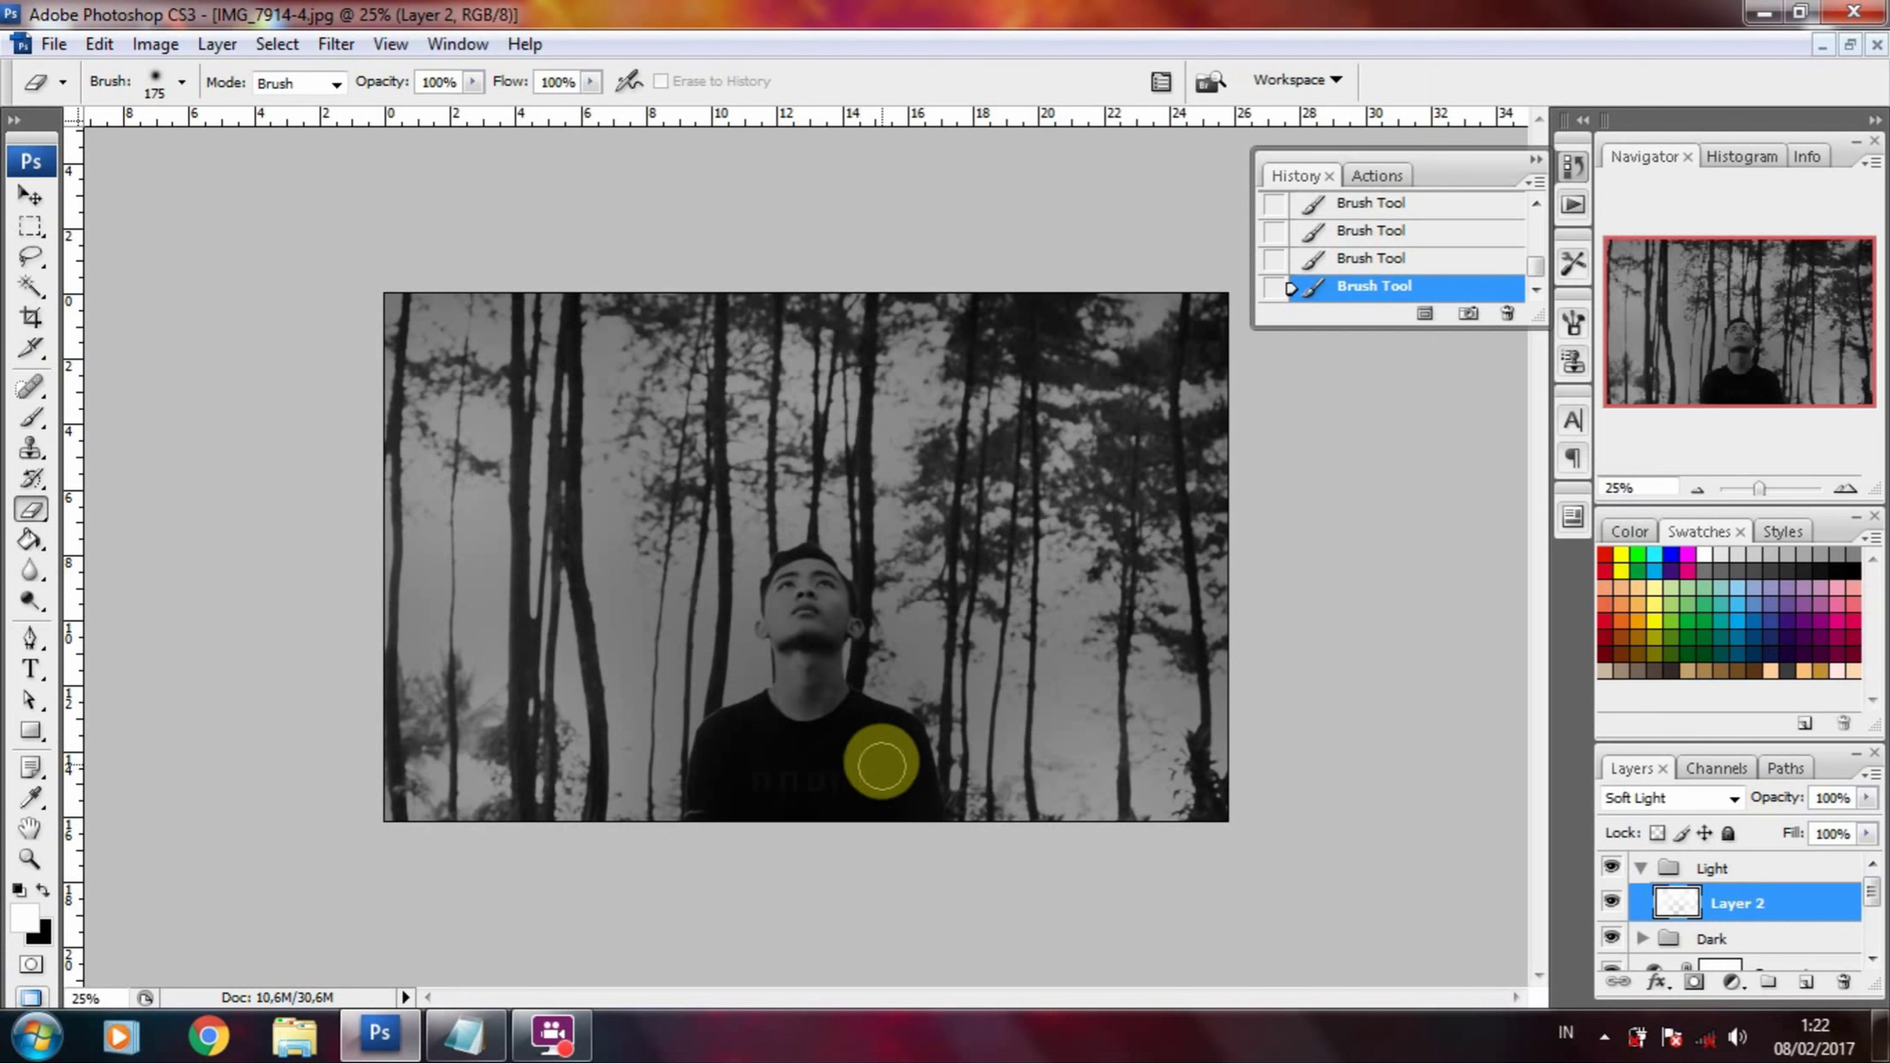
pyautogui.press(']')
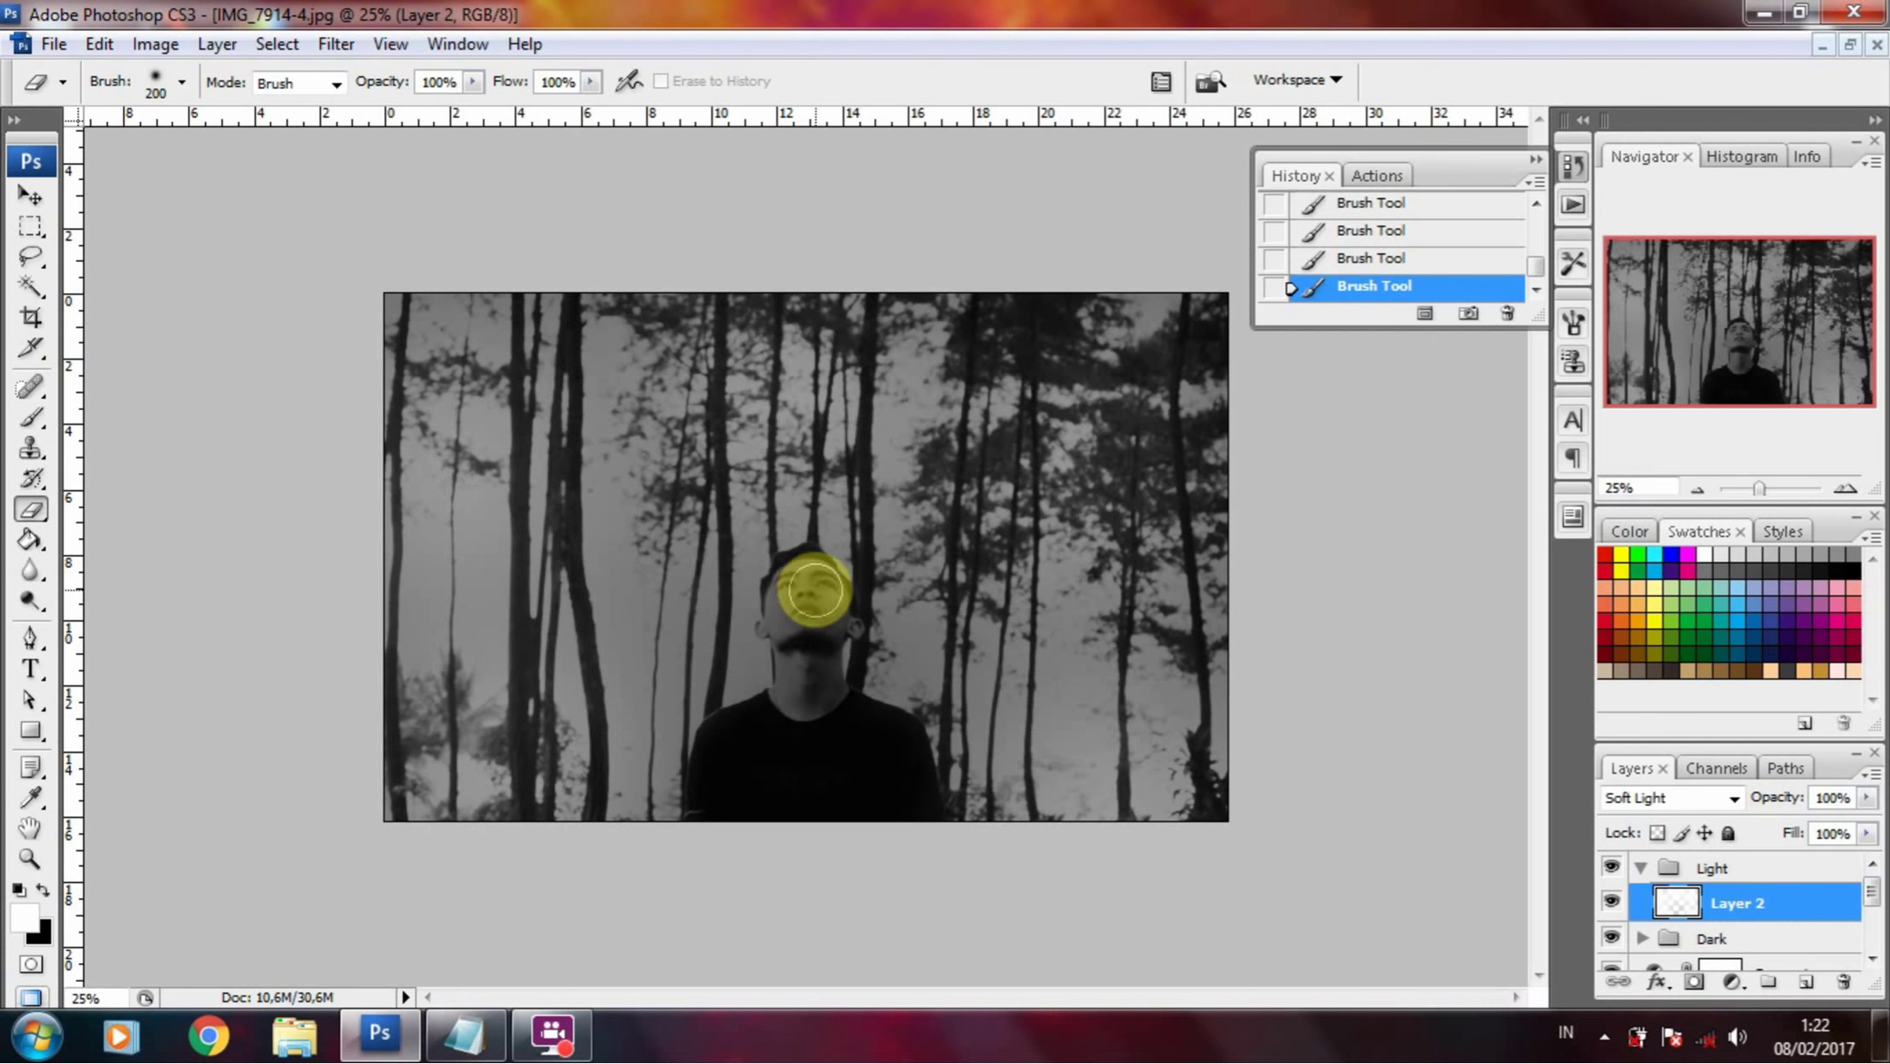
pyautogui.moveTo(814, 589); pyautogui.dragTo(805, 595)
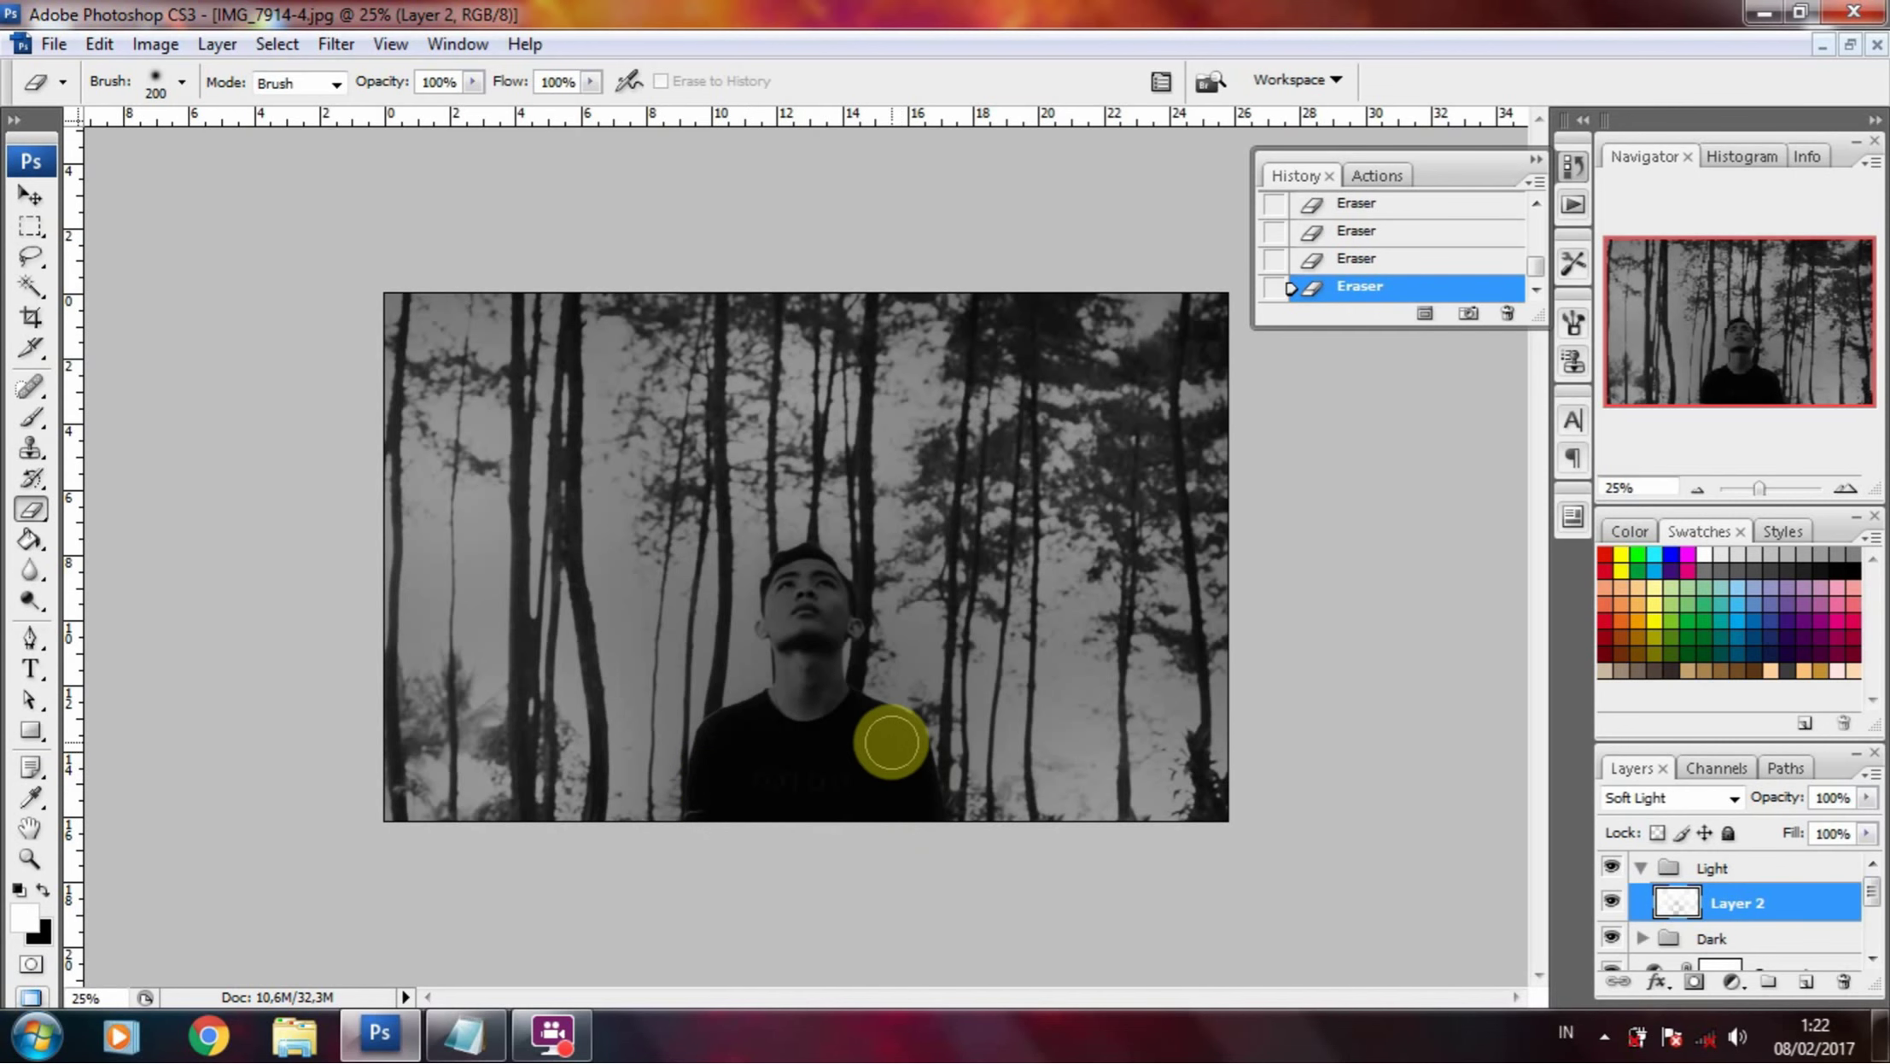
pyautogui.hotkey('ctrl', '=')
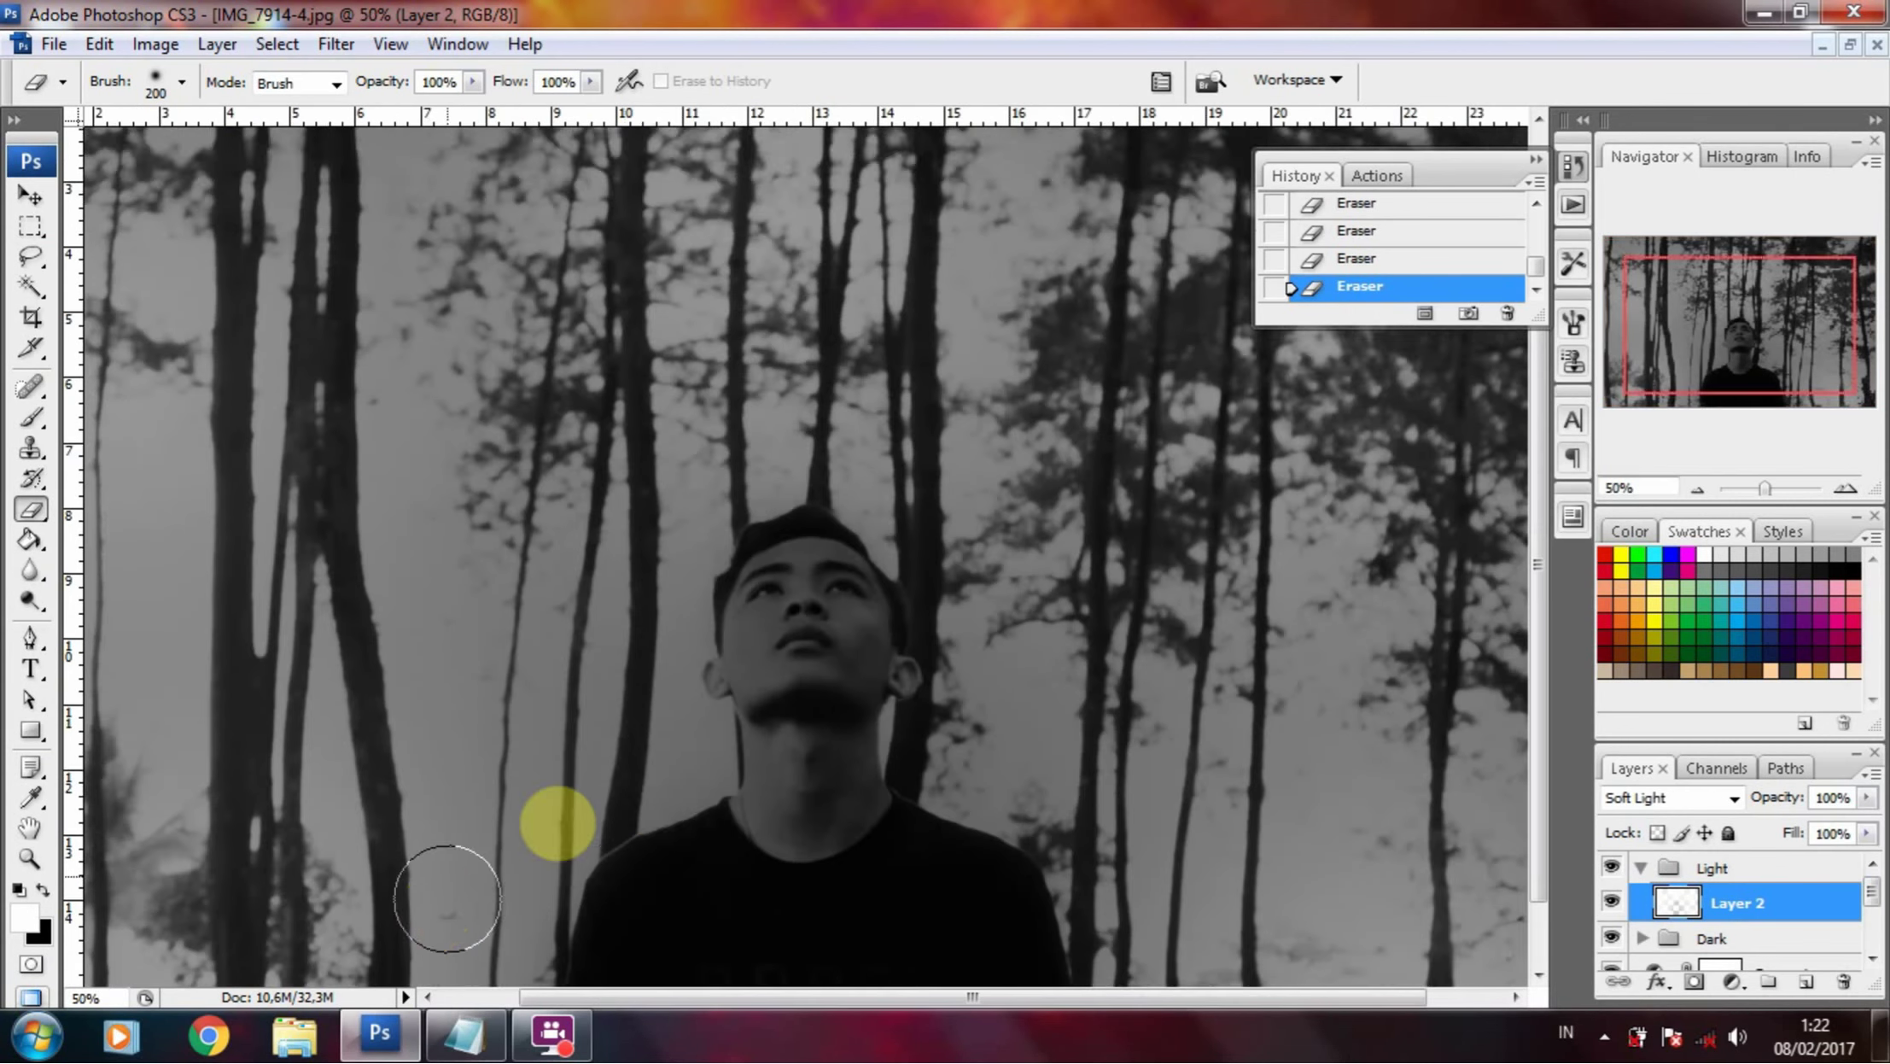
pyautogui.scroll(-1, 589, 815)
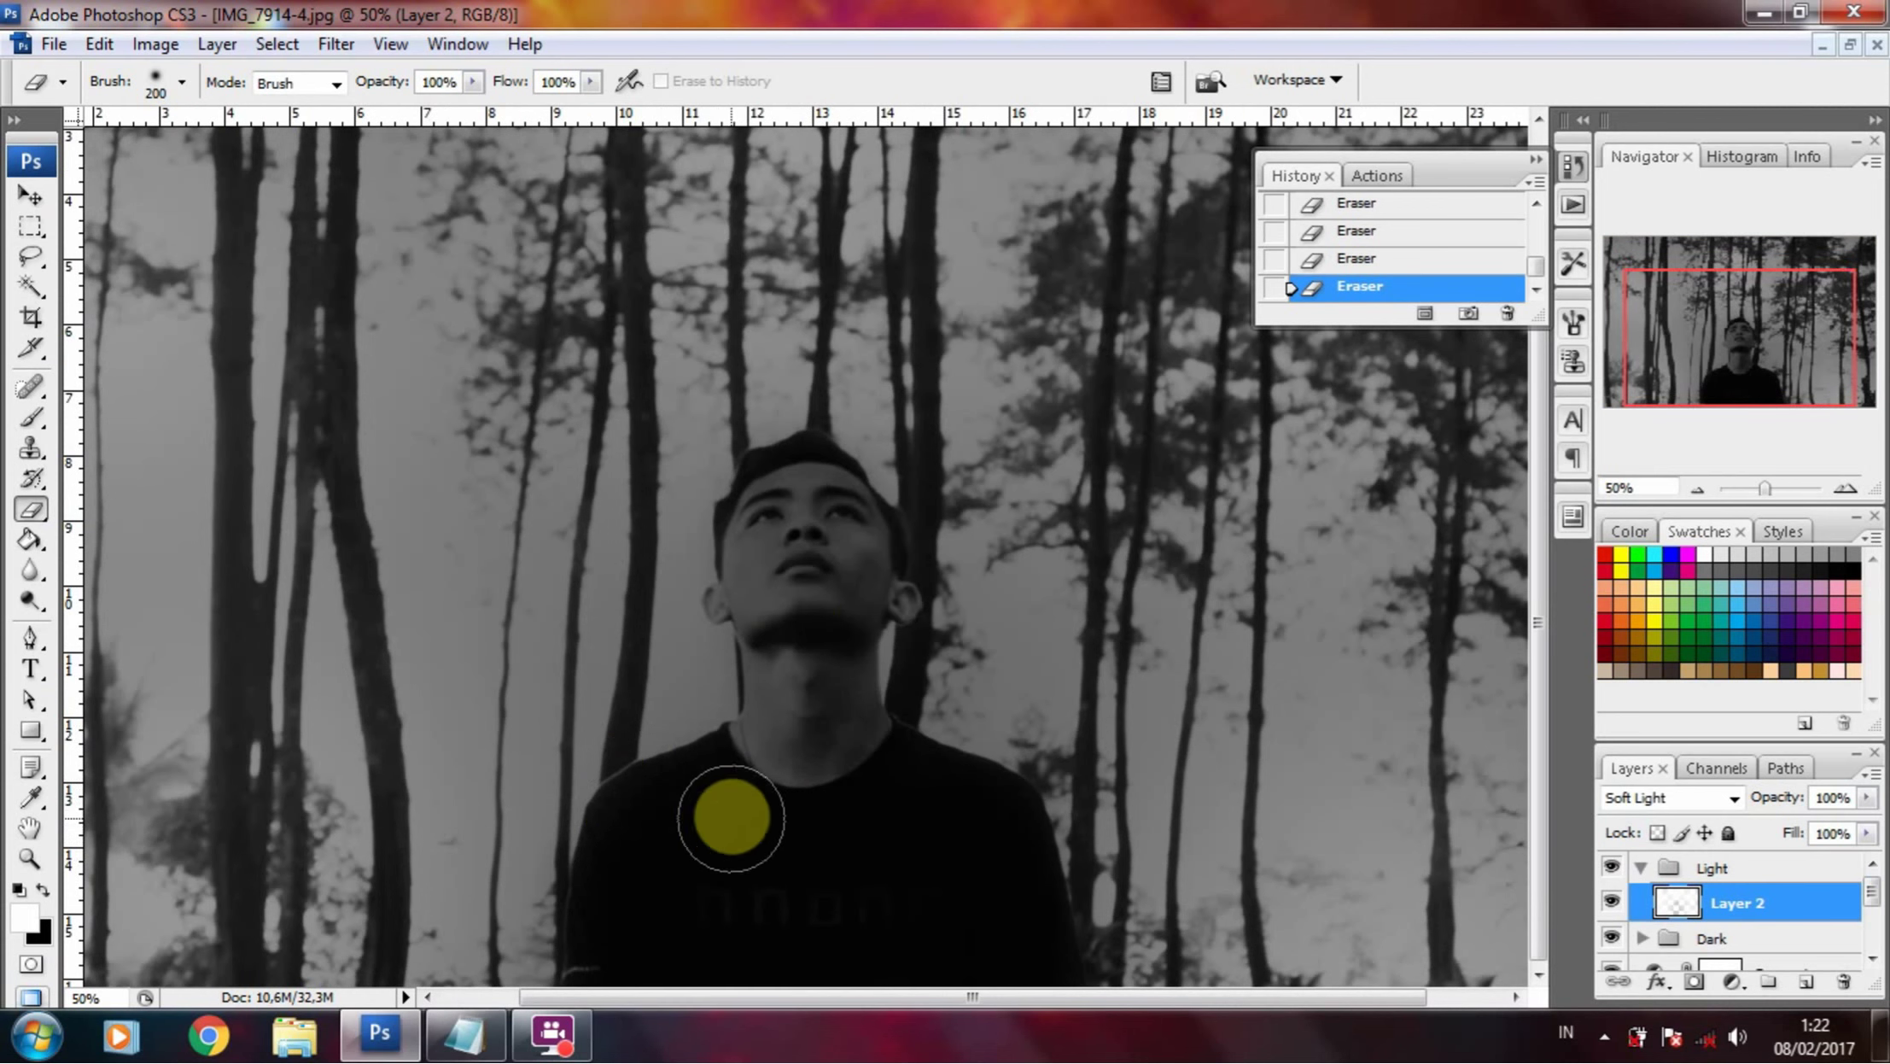
pyautogui.hotkey('ctrl', '-')
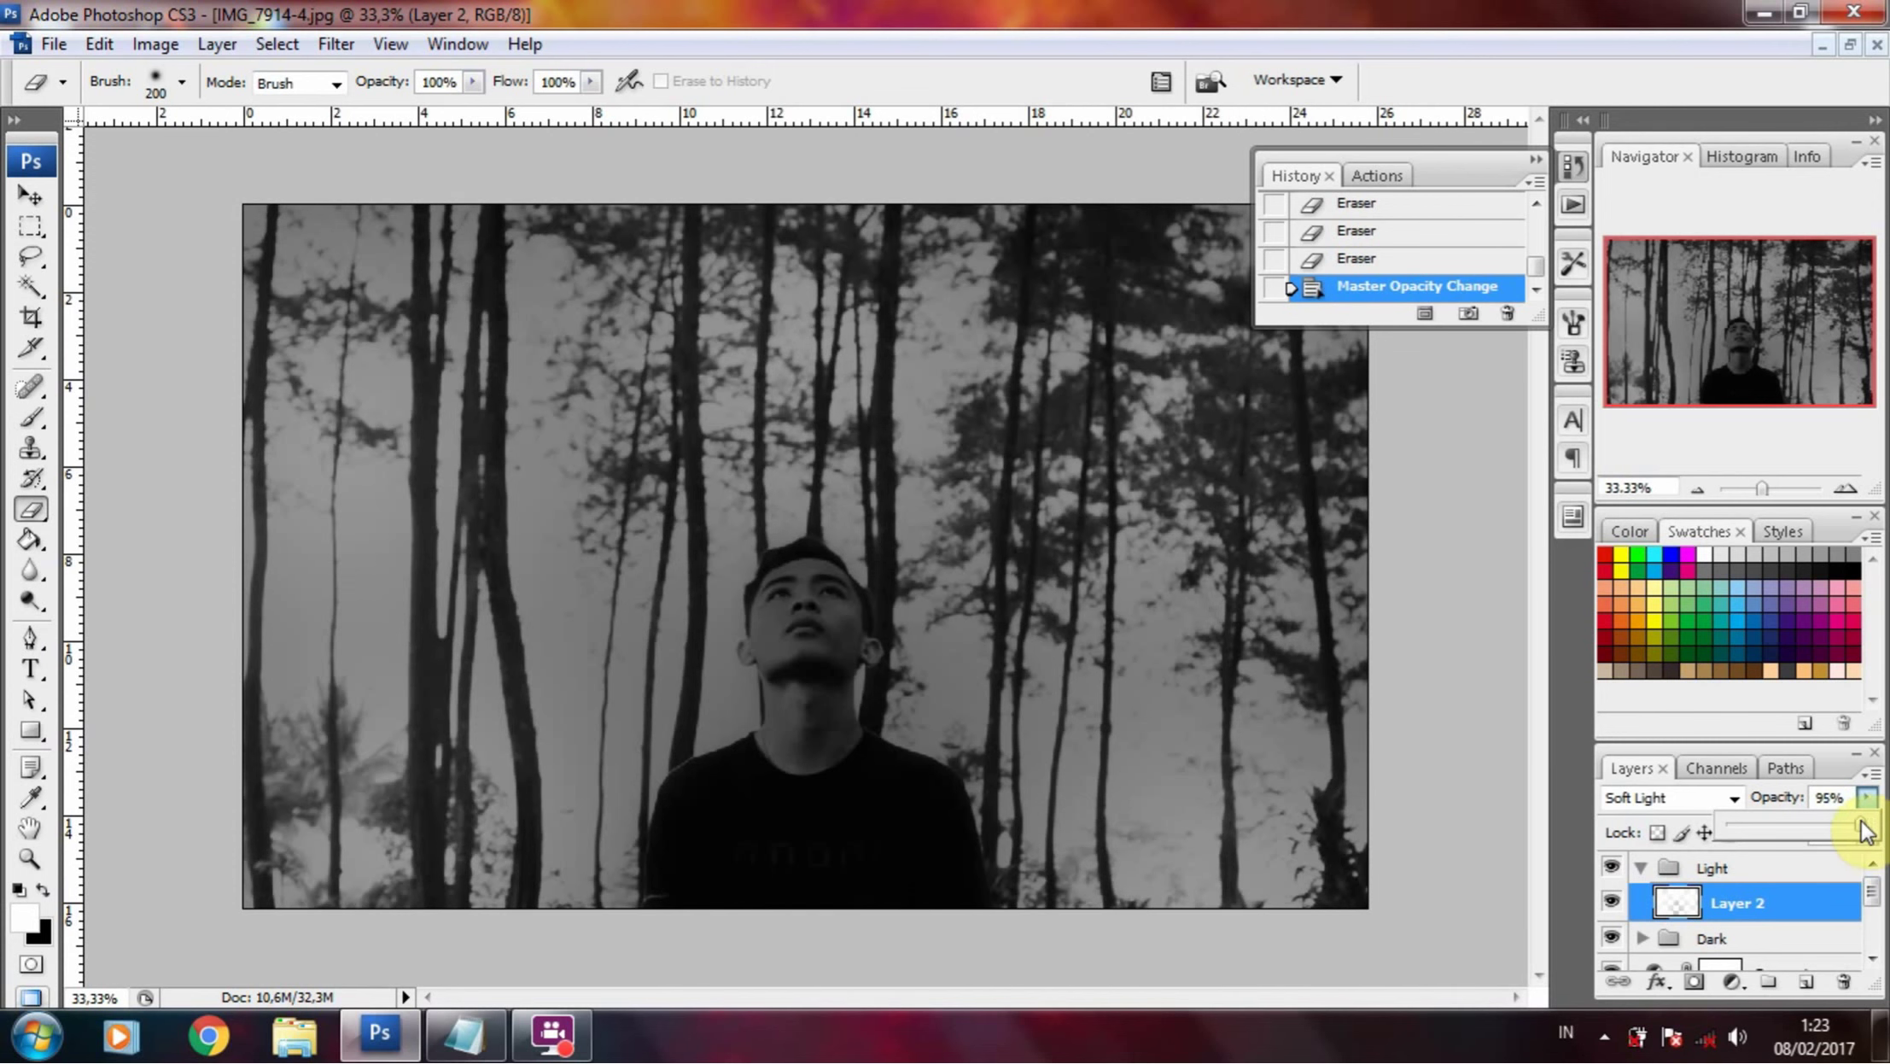
# - Duplicate Layer 2, set the copy to 47% opacity, and add an empty Layer 3
pyautogui.moveTo(1753, 900); pyautogui.dragTo(1806, 981)
pyautogui.click(1764, 934)
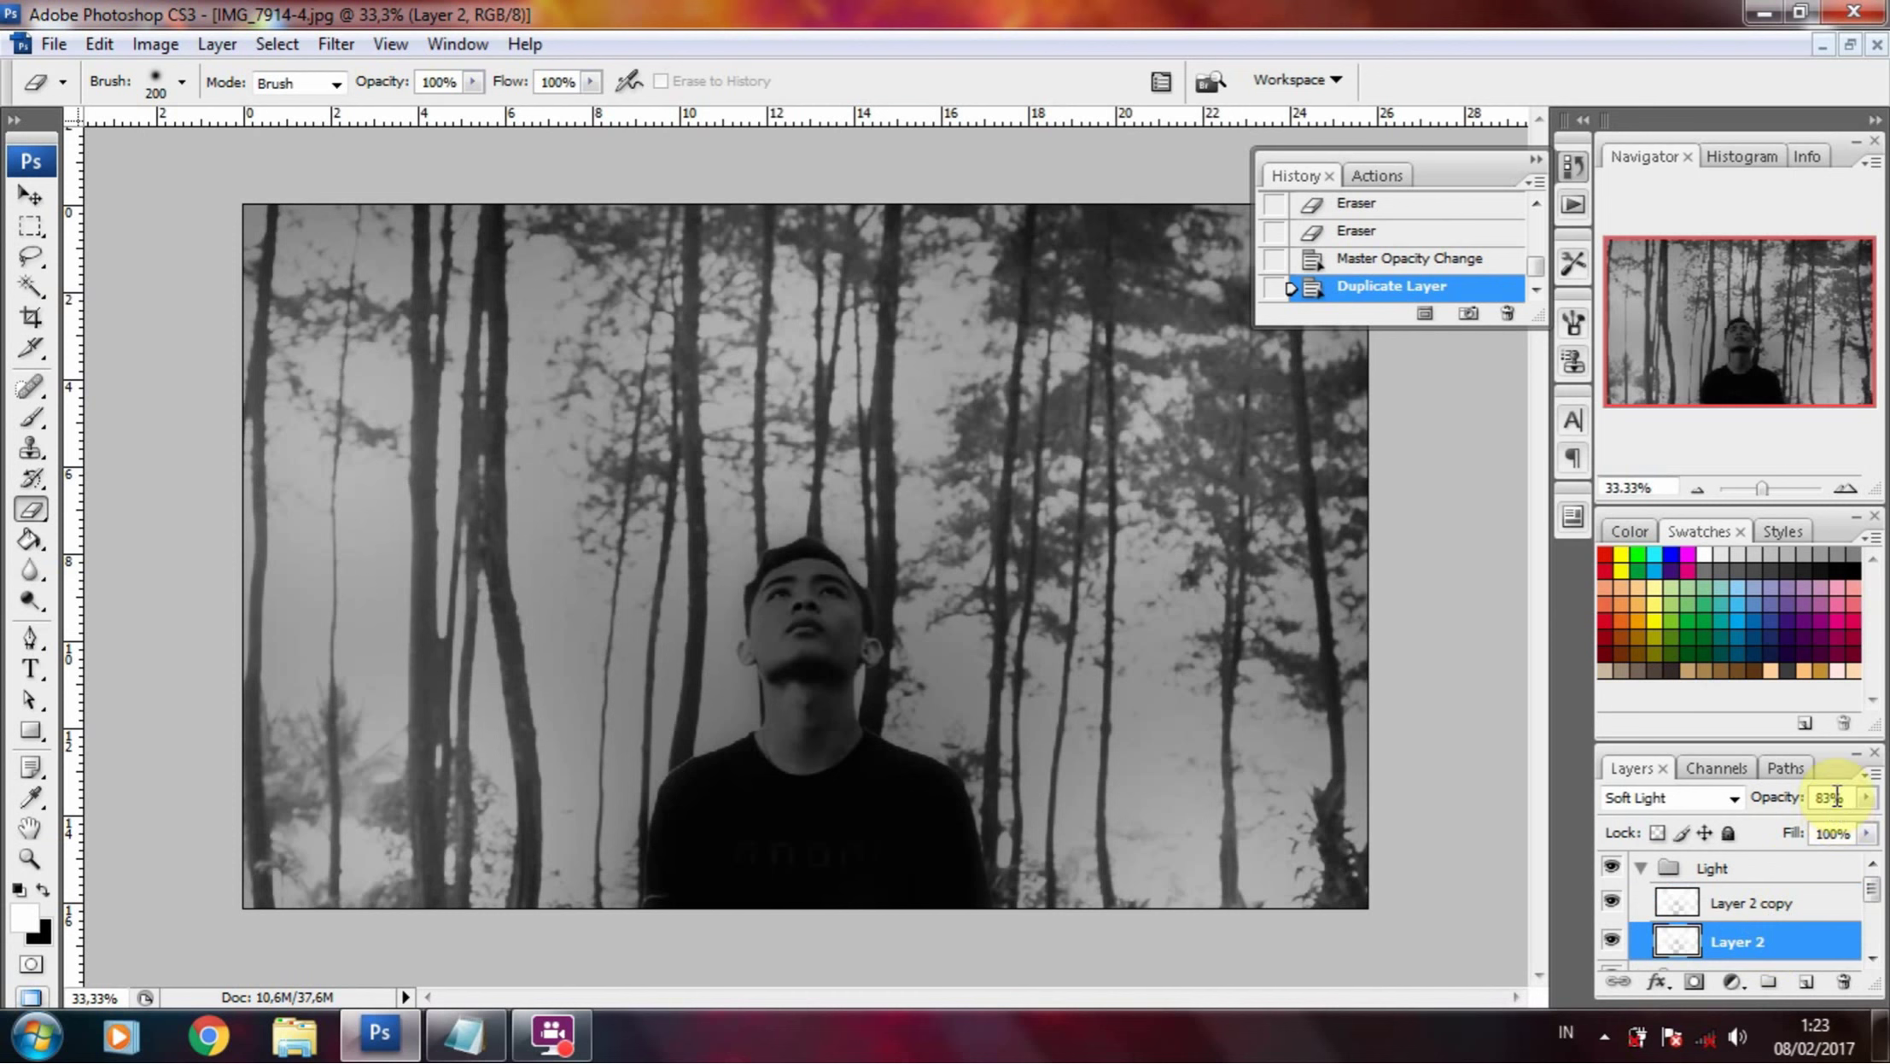
pyautogui.moveTo(1807, 828); pyautogui.dragTo(1756, 828)
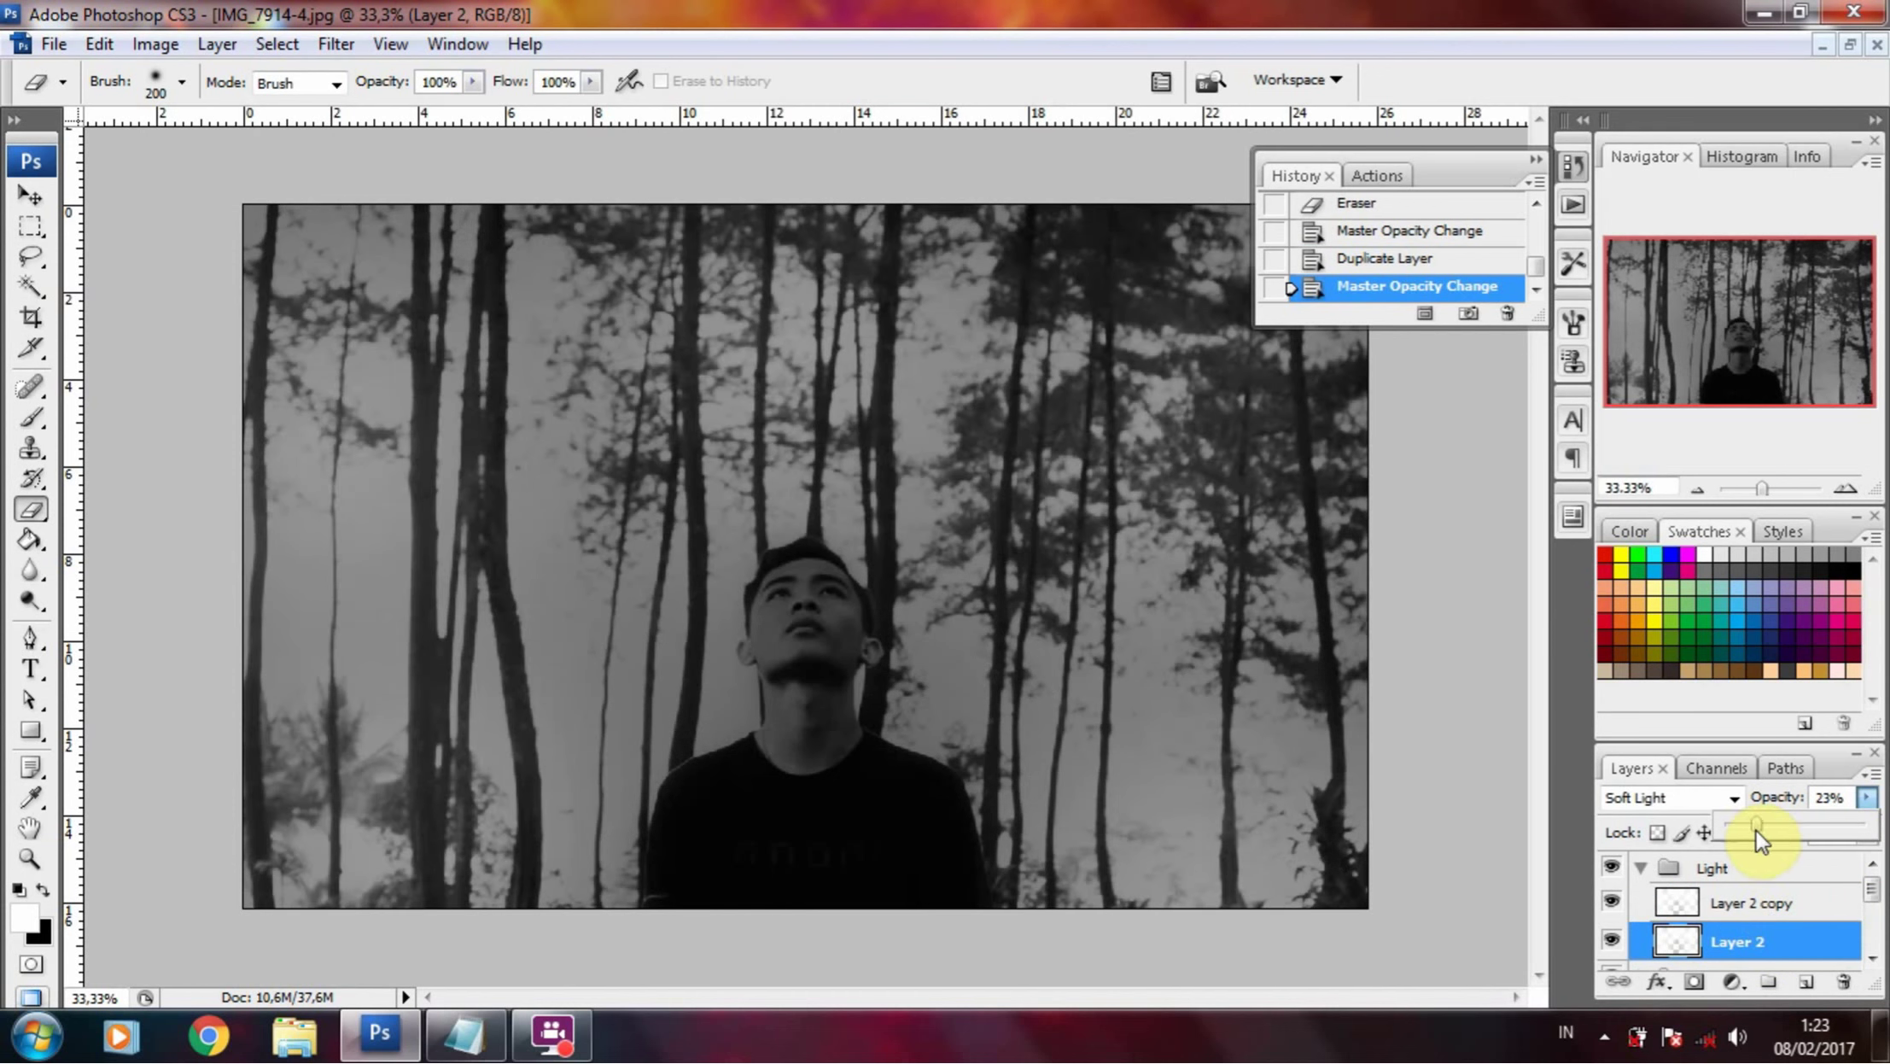
pyautogui.click(1746, 903)
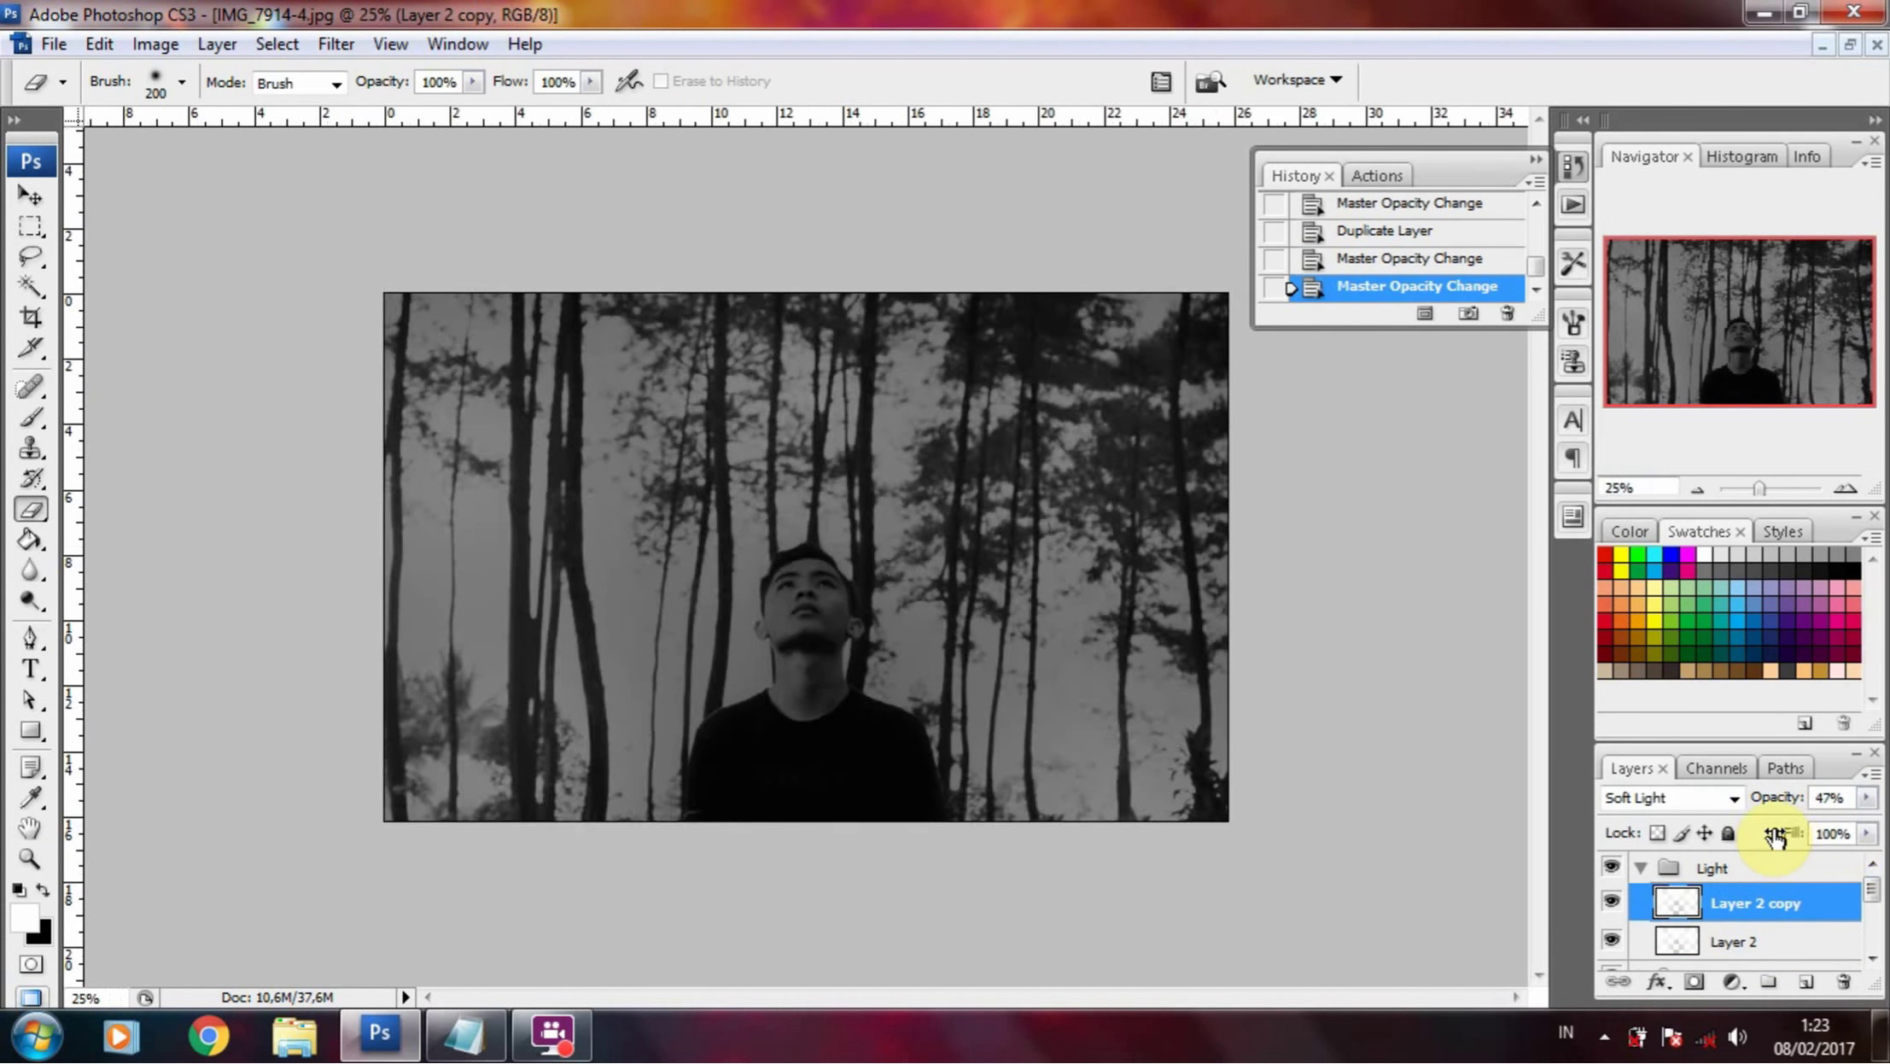
pyautogui.moveTo(1797, 827); pyautogui.dragTo(1790, 828)
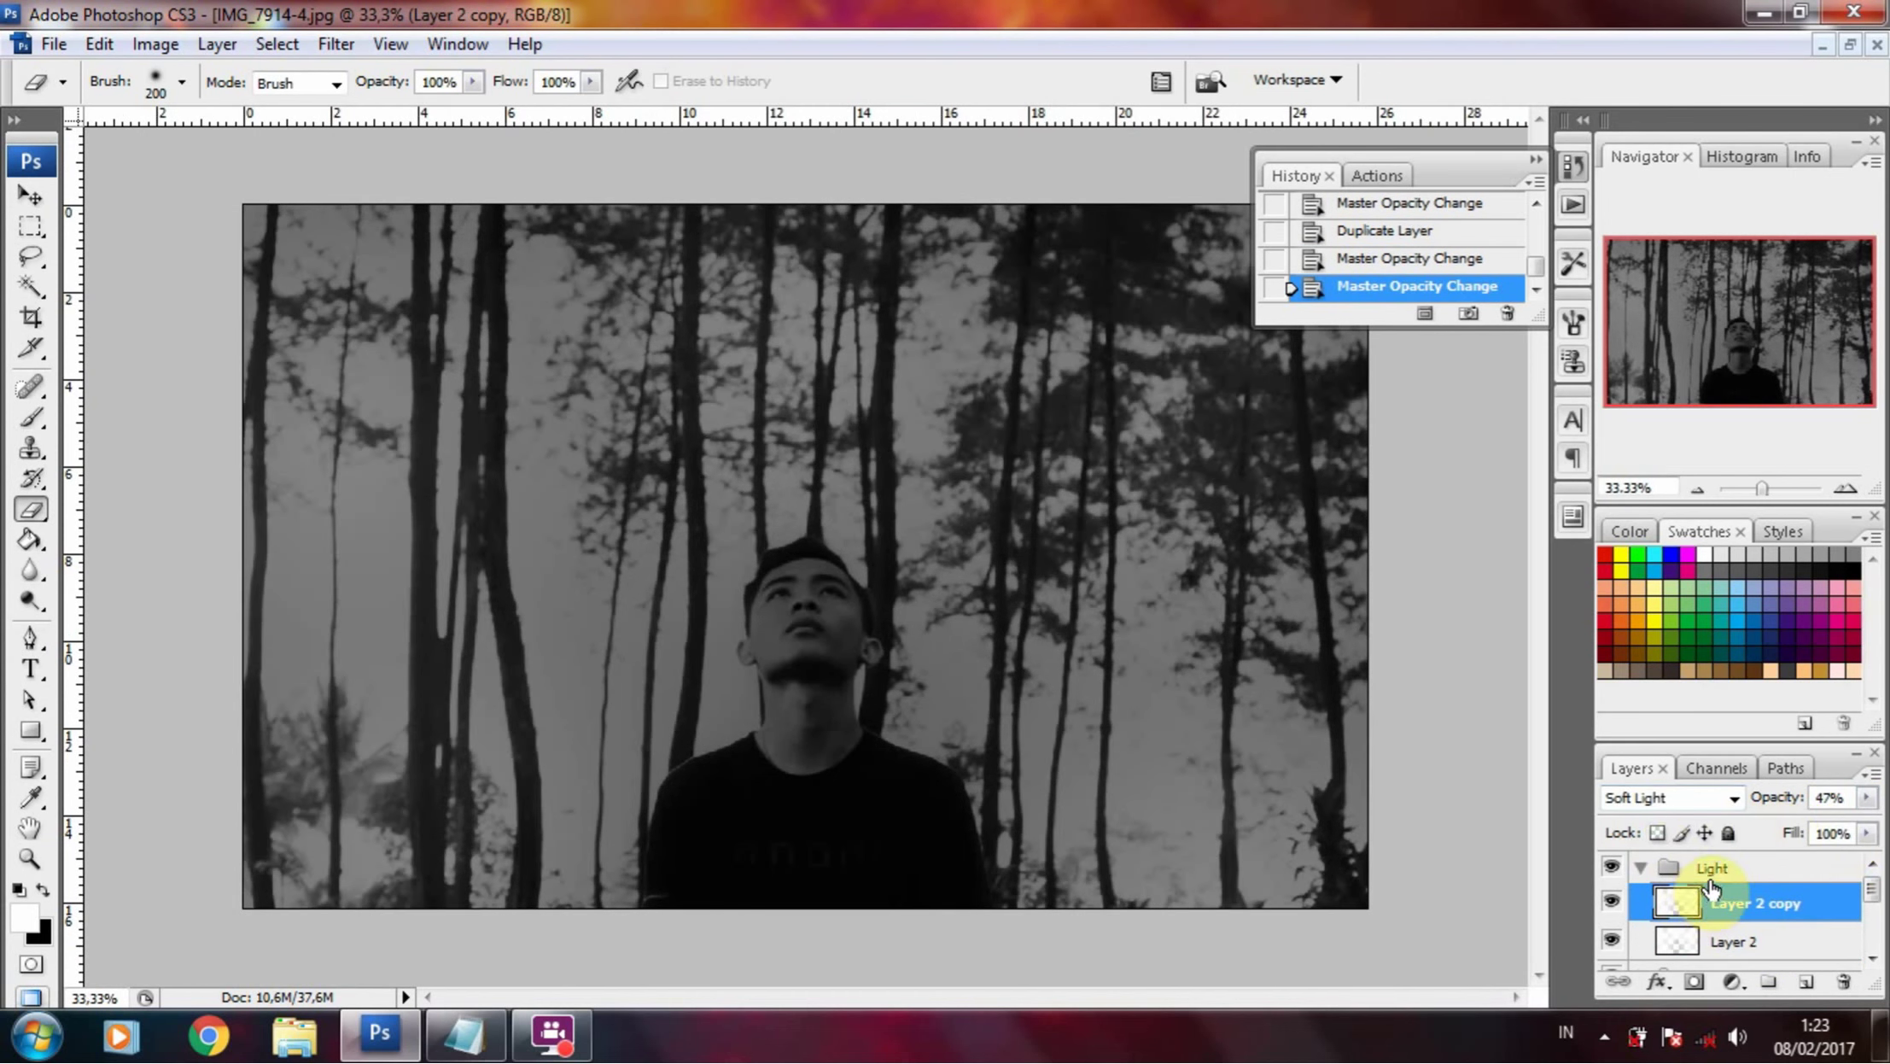
pyautogui.click(1804, 982)
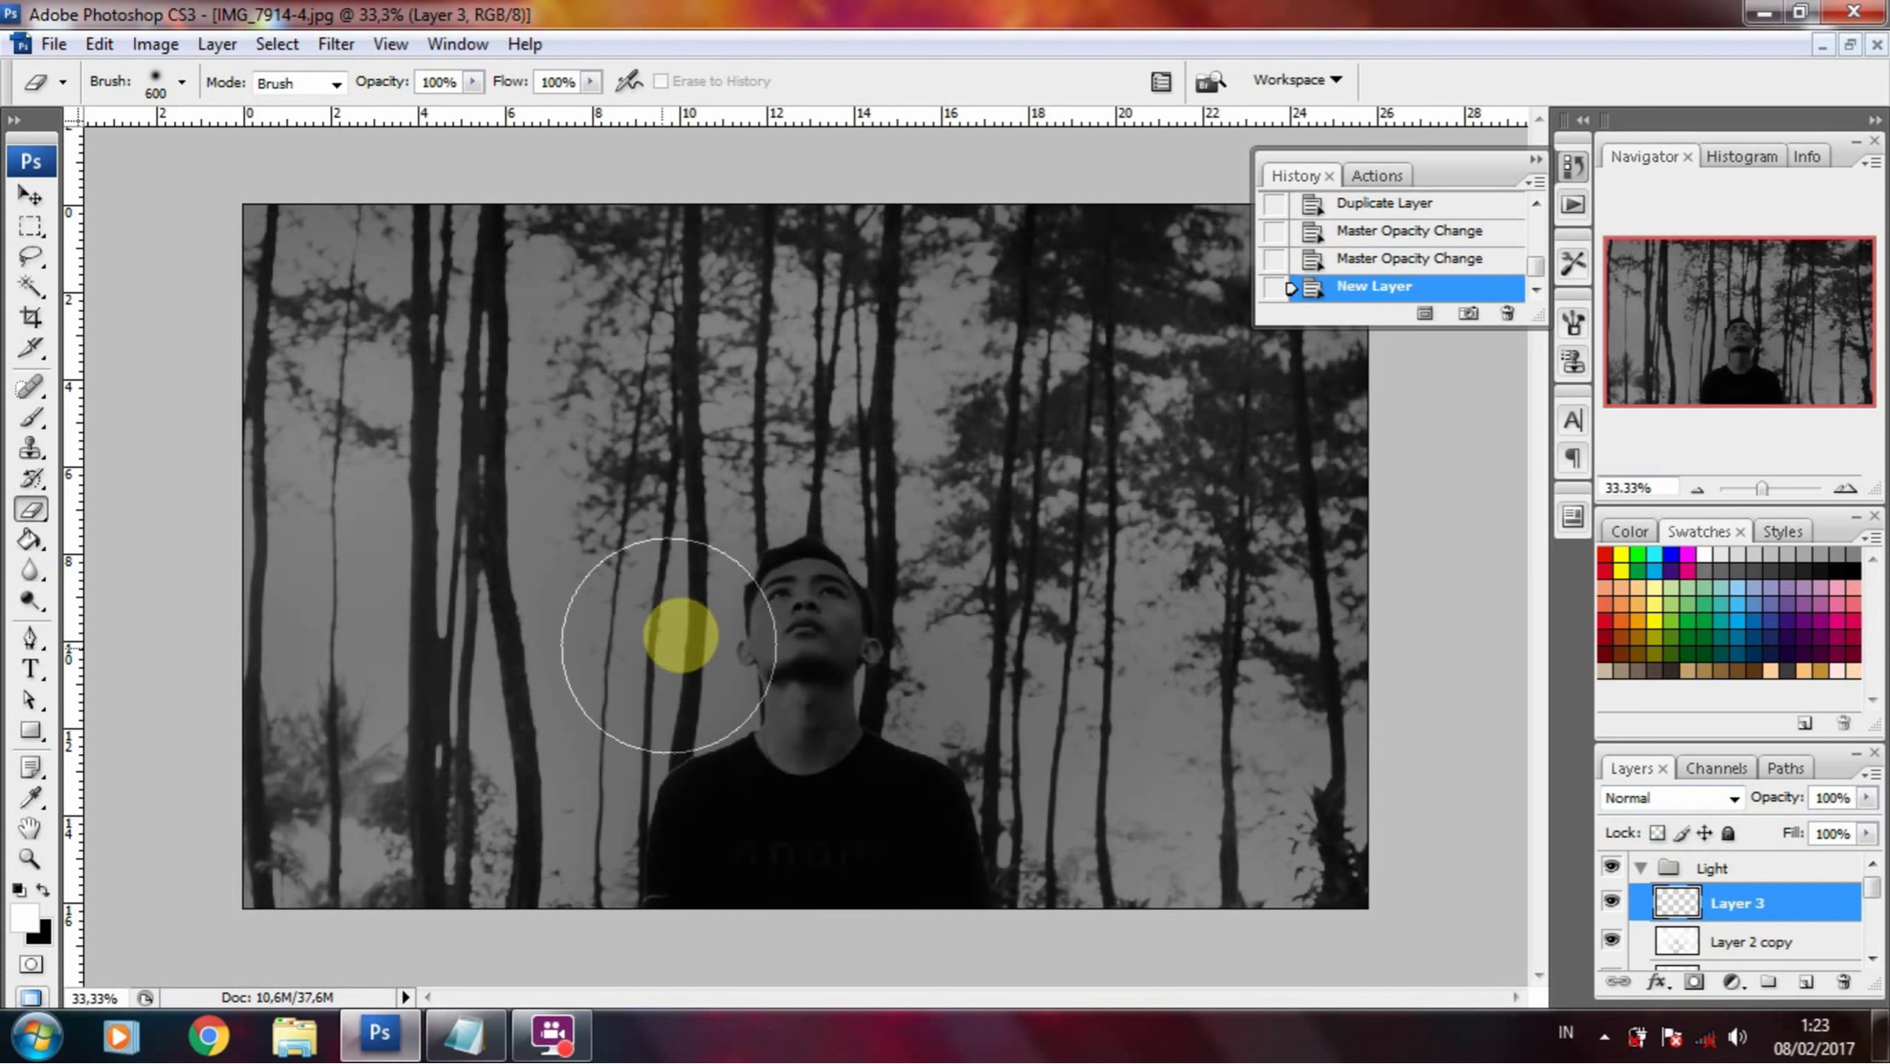
# - Erase the upper-left corner with a 700px eraser, then brush a white glow there
pyautogui.press(']')
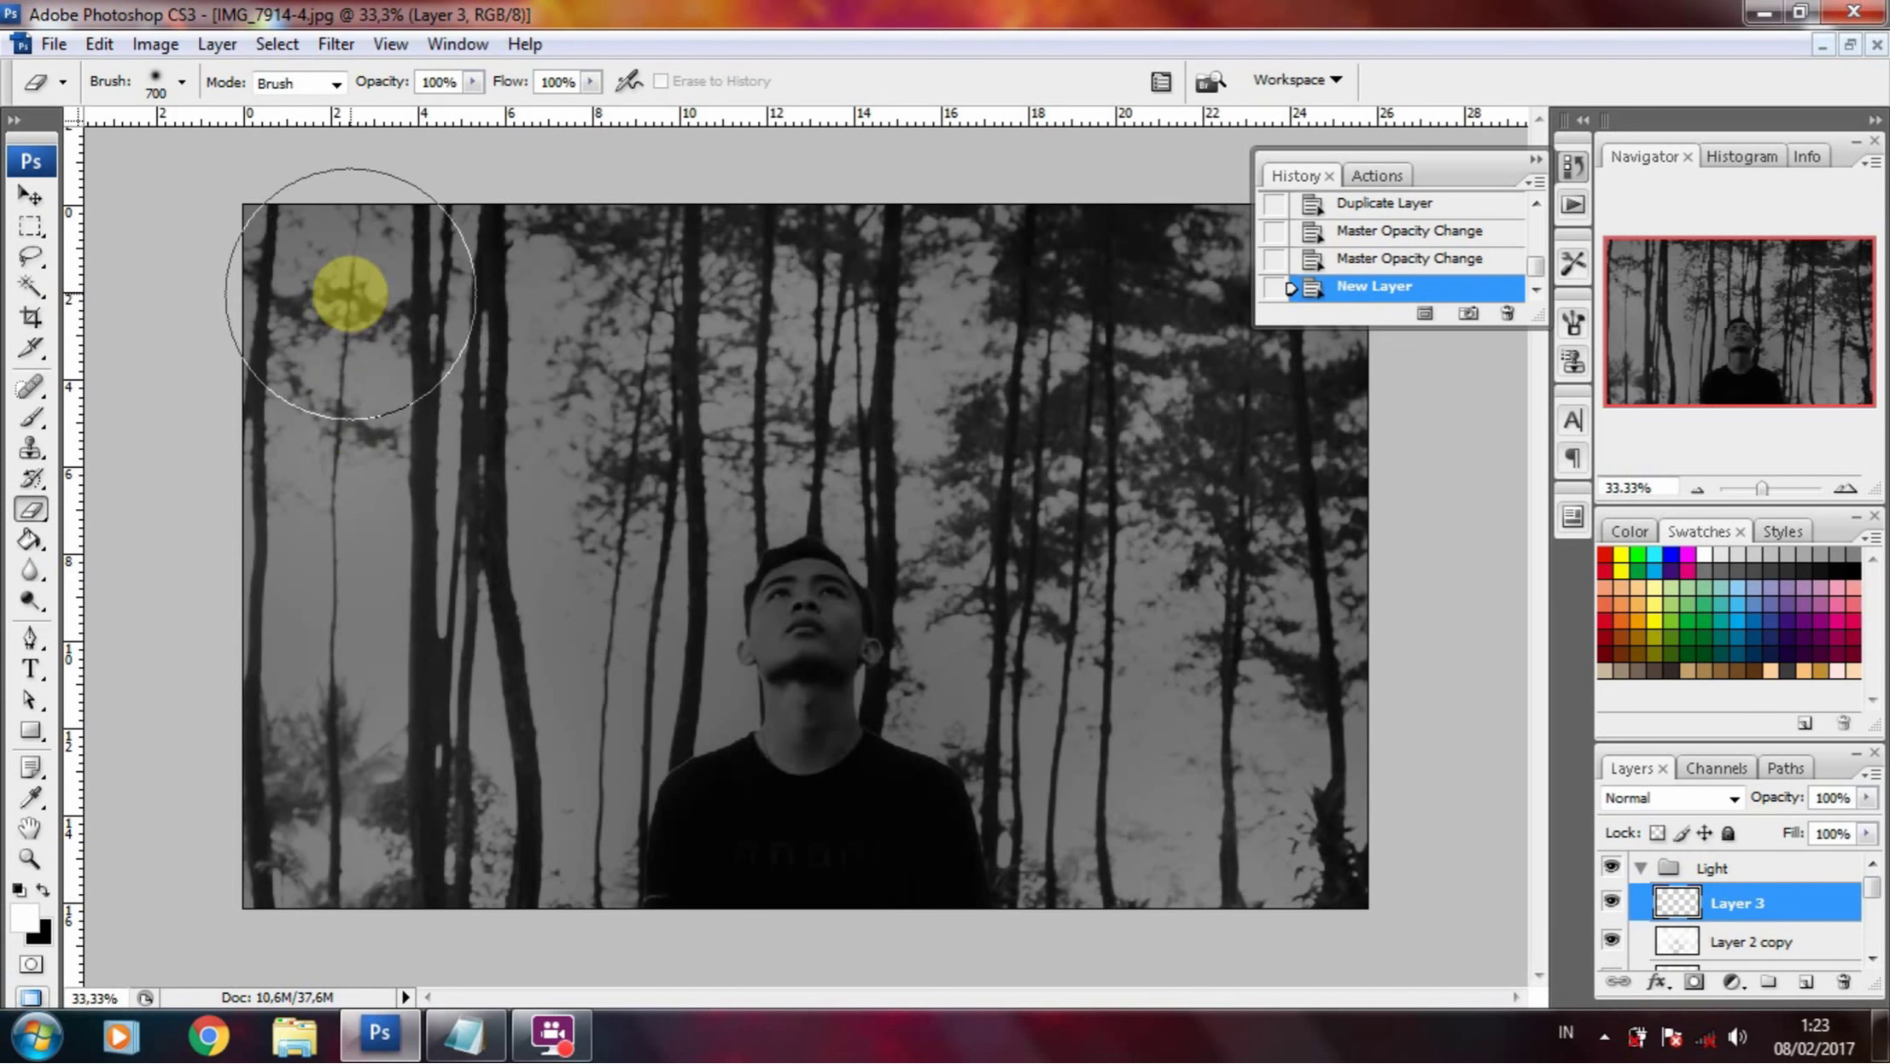
pyautogui.moveTo(350, 293); pyautogui.dragTo(337, 289)
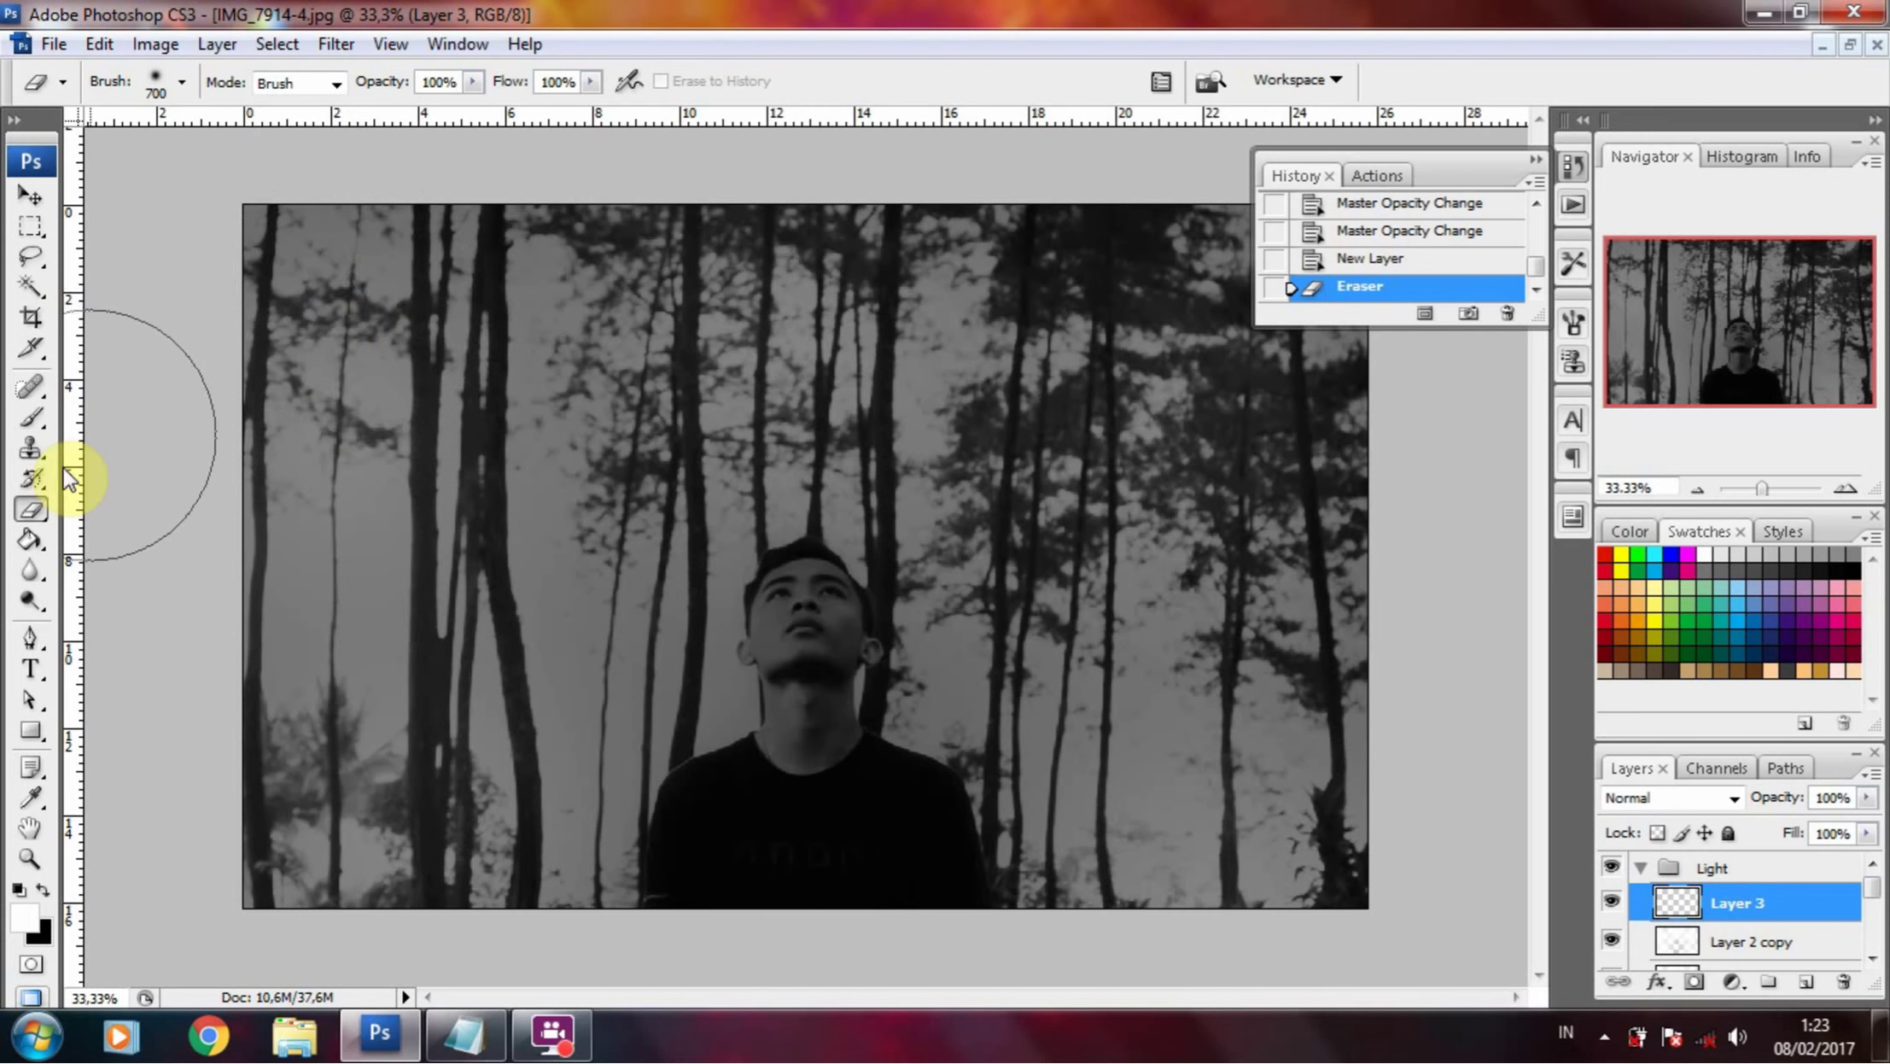
pyautogui.click(32, 418)
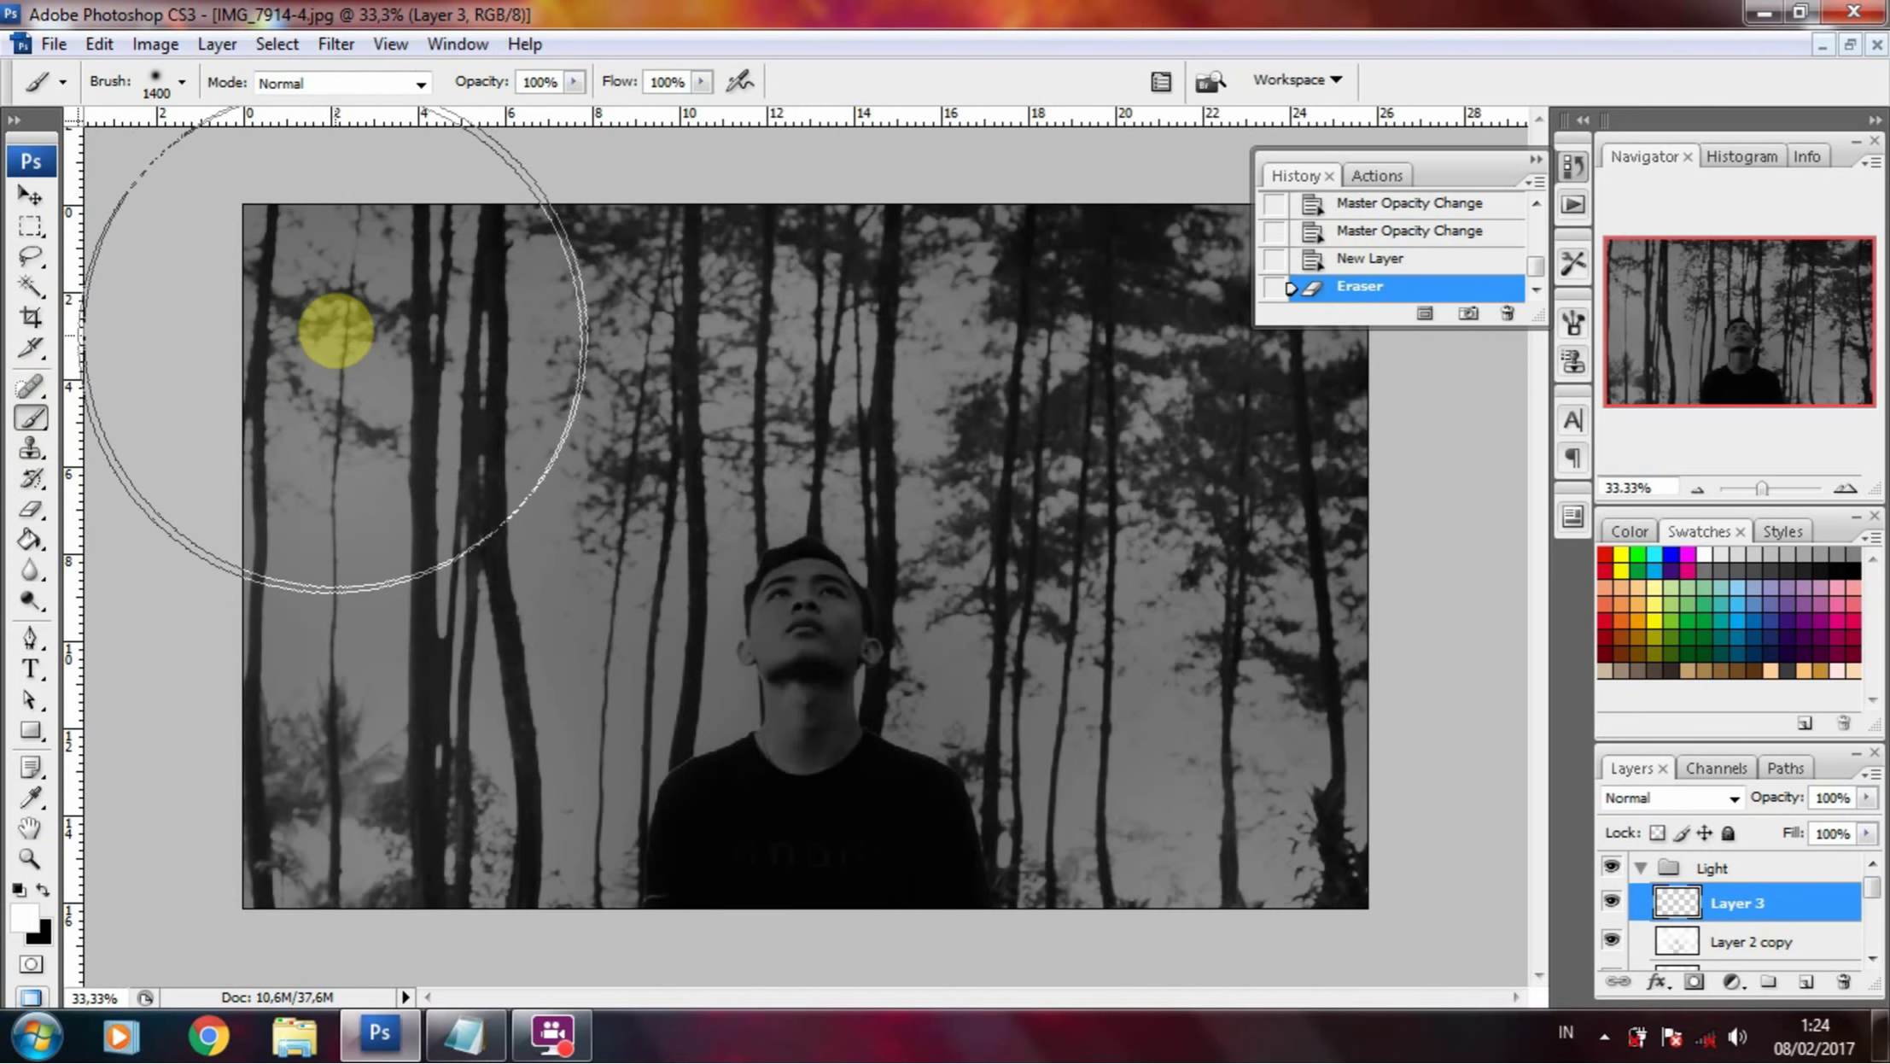
pyautogui.click(340, 320)
pyautogui.hotkey('ctrl', 'z')
pyautogui.click(335, 294)
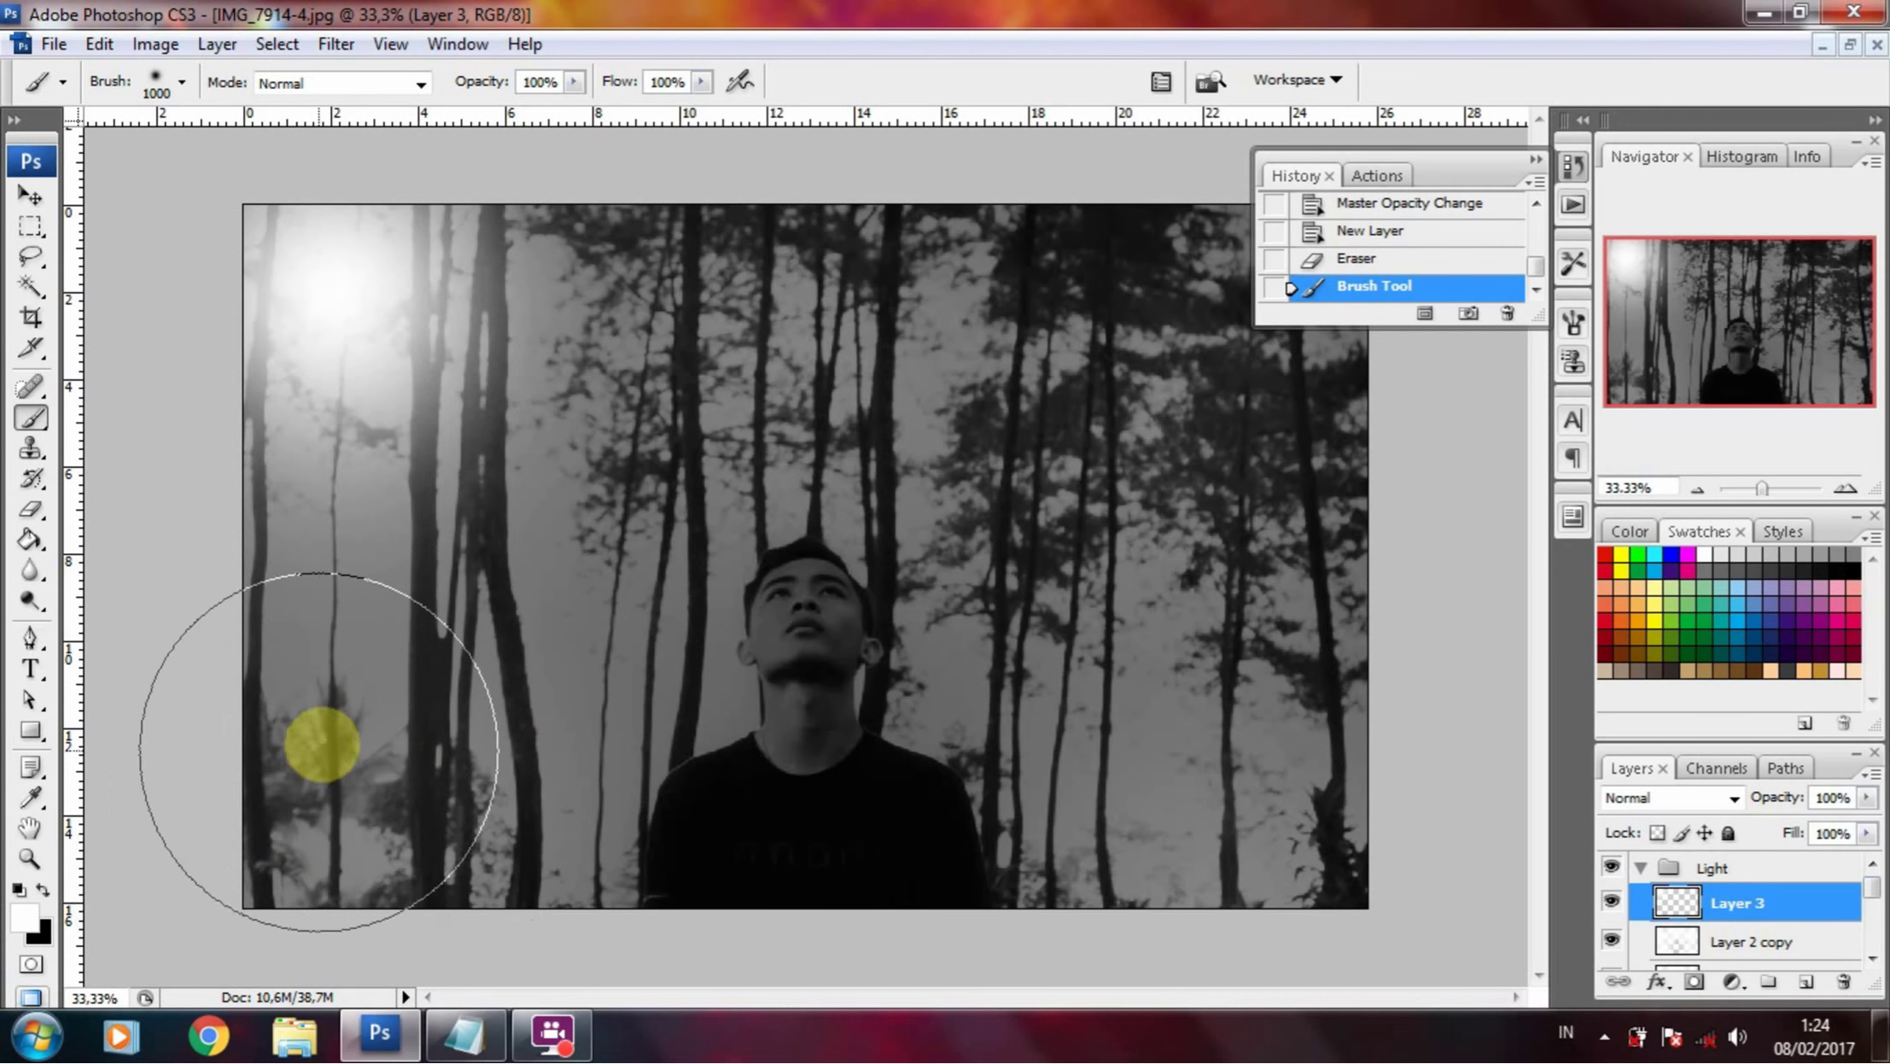
# - Dab white orbs at 1200, 800 and 500px around the forest and set Layer 3 to 80% opacity
pyautogui.press(']')
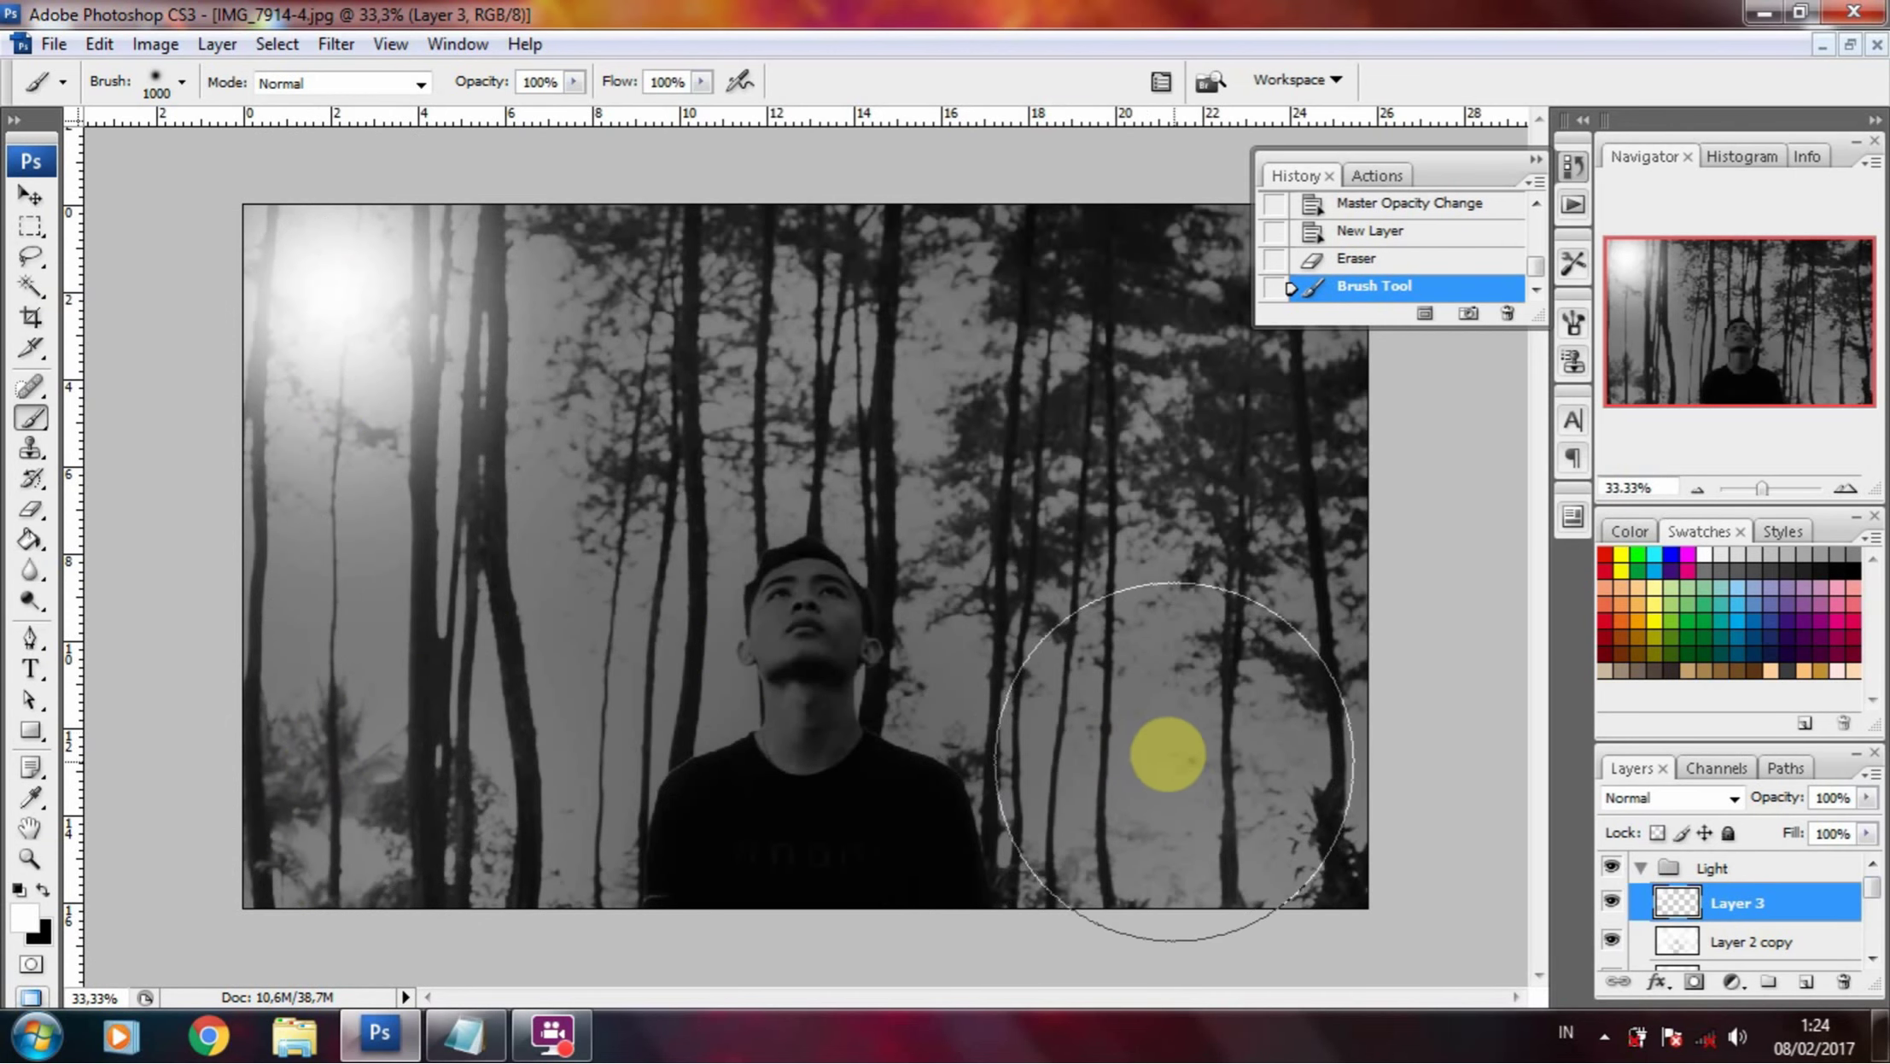
pyautogui.press(']')
pyautogui.click(1143, 732)
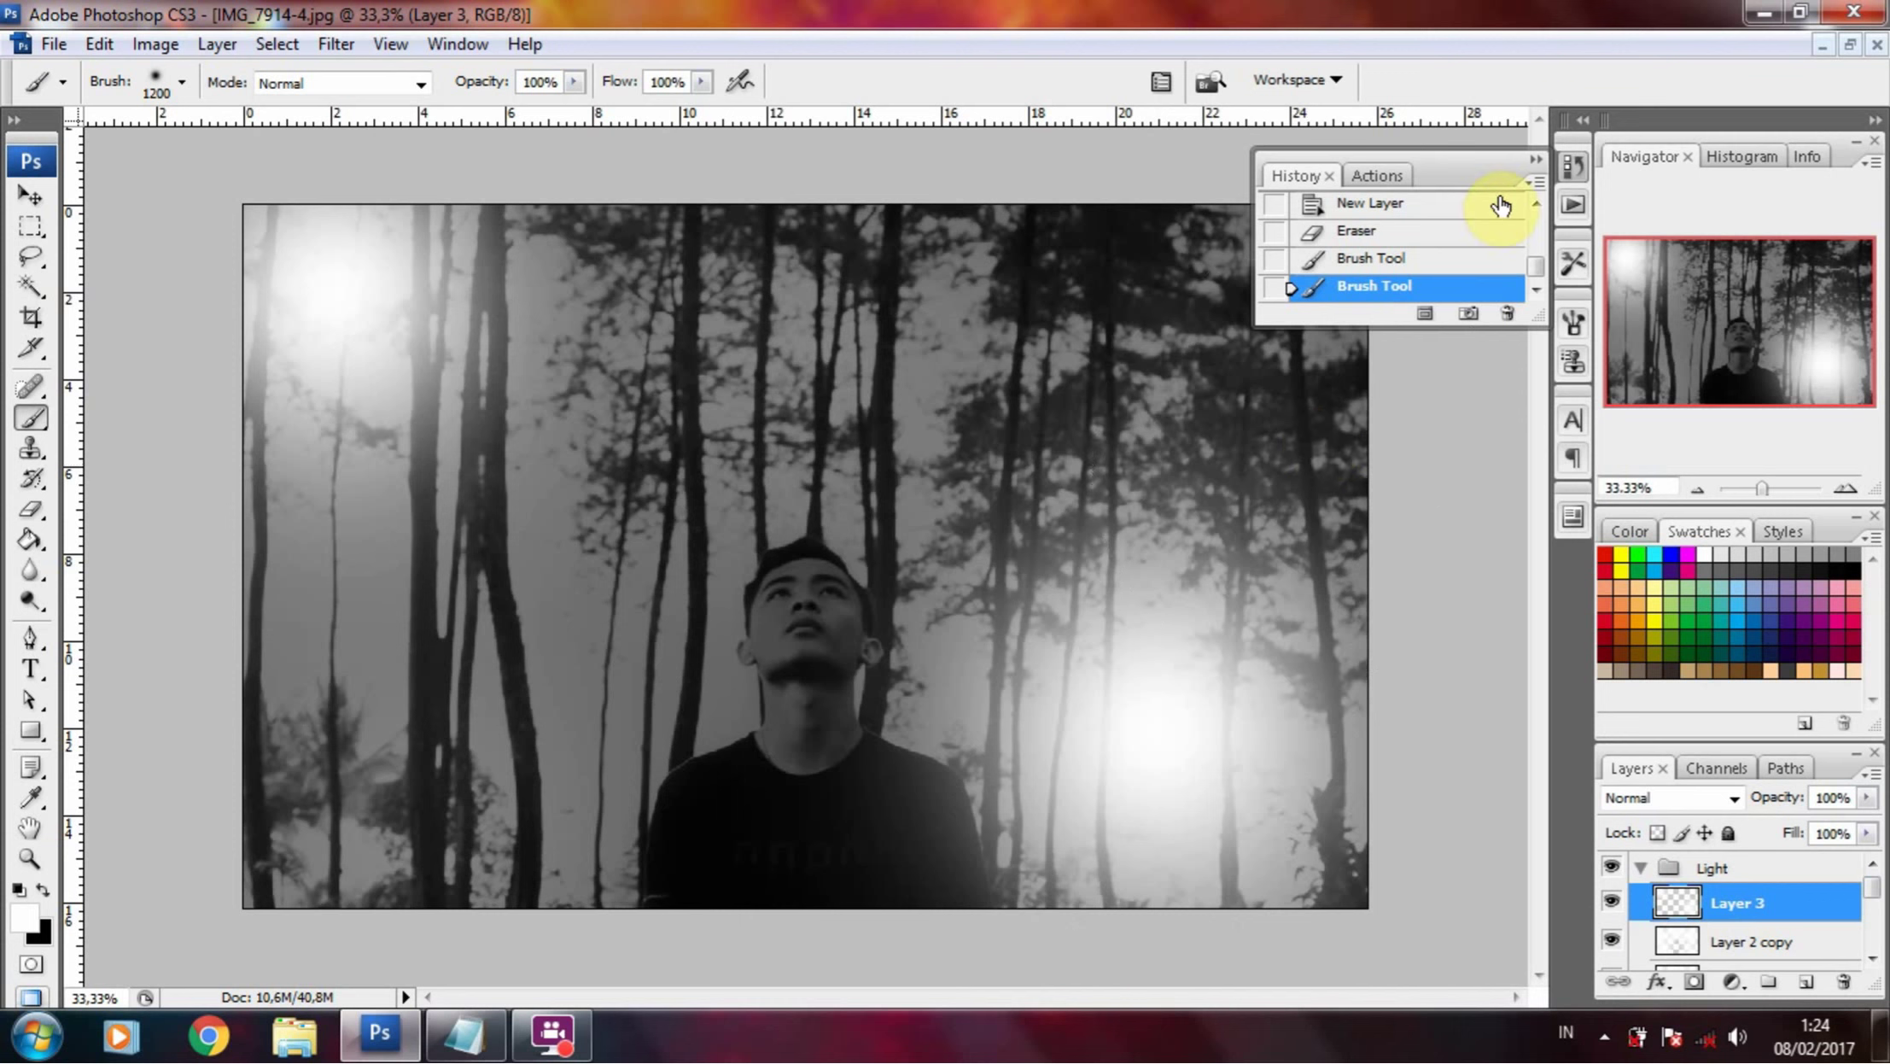
pyautogui.click(1358, 256)
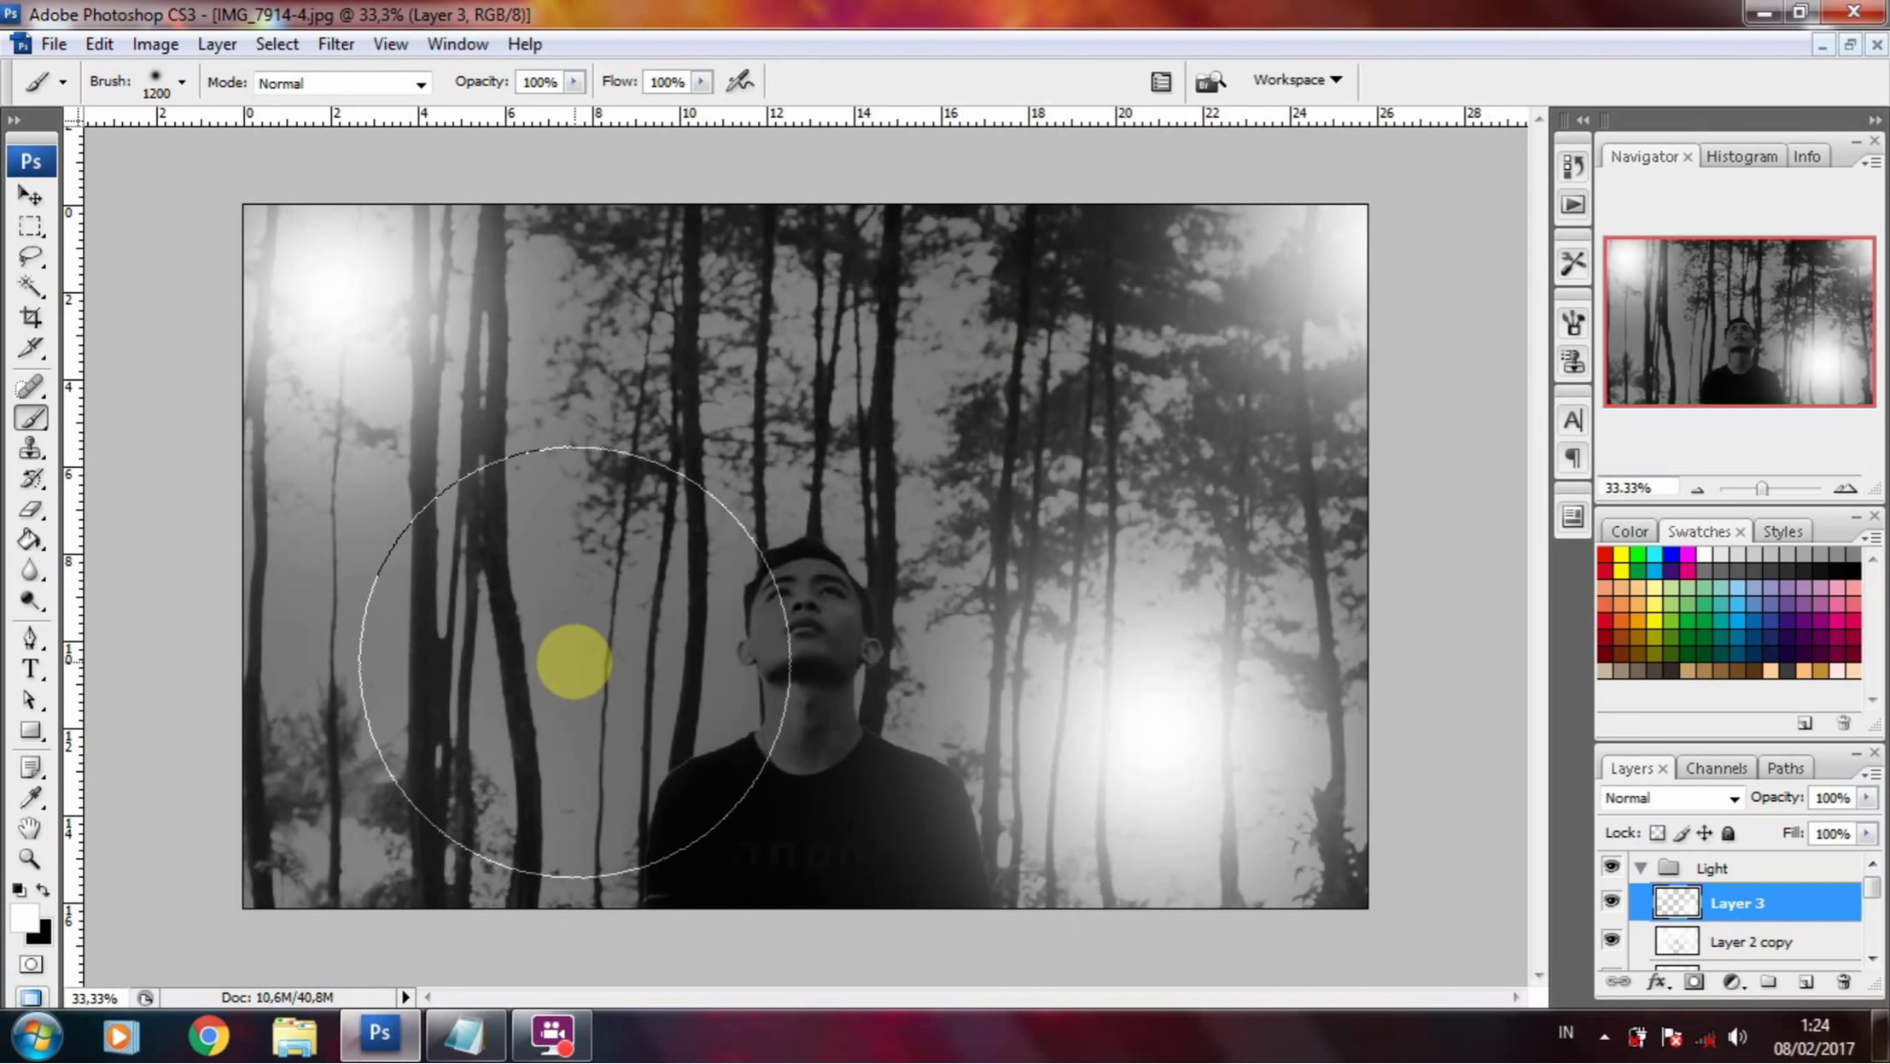
pyautogui.press('[')
pyautogui.press('[')
pyautogui.press('[')
pyautogui.click(589, 632)
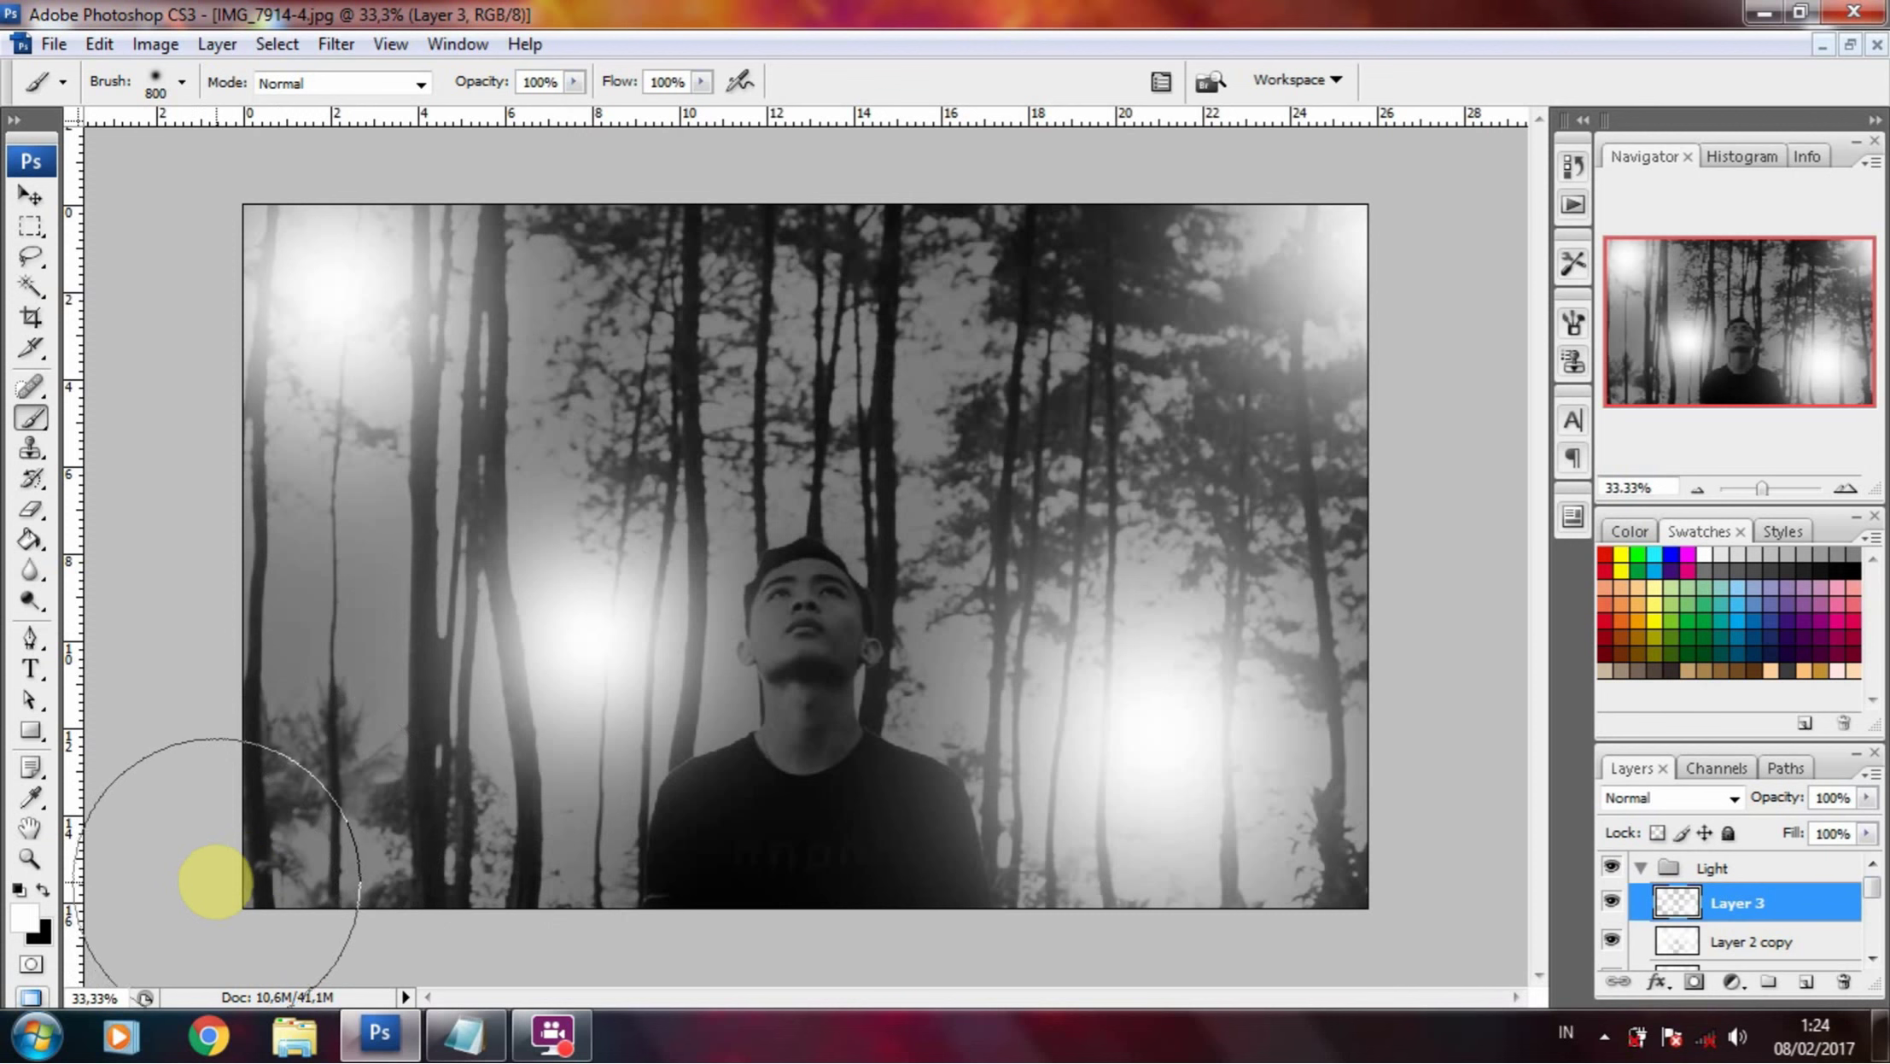
pyautogui.click(299, 844)
pyautogui.press('[')
pyautogui.press('[')
pyautogui.press('[')
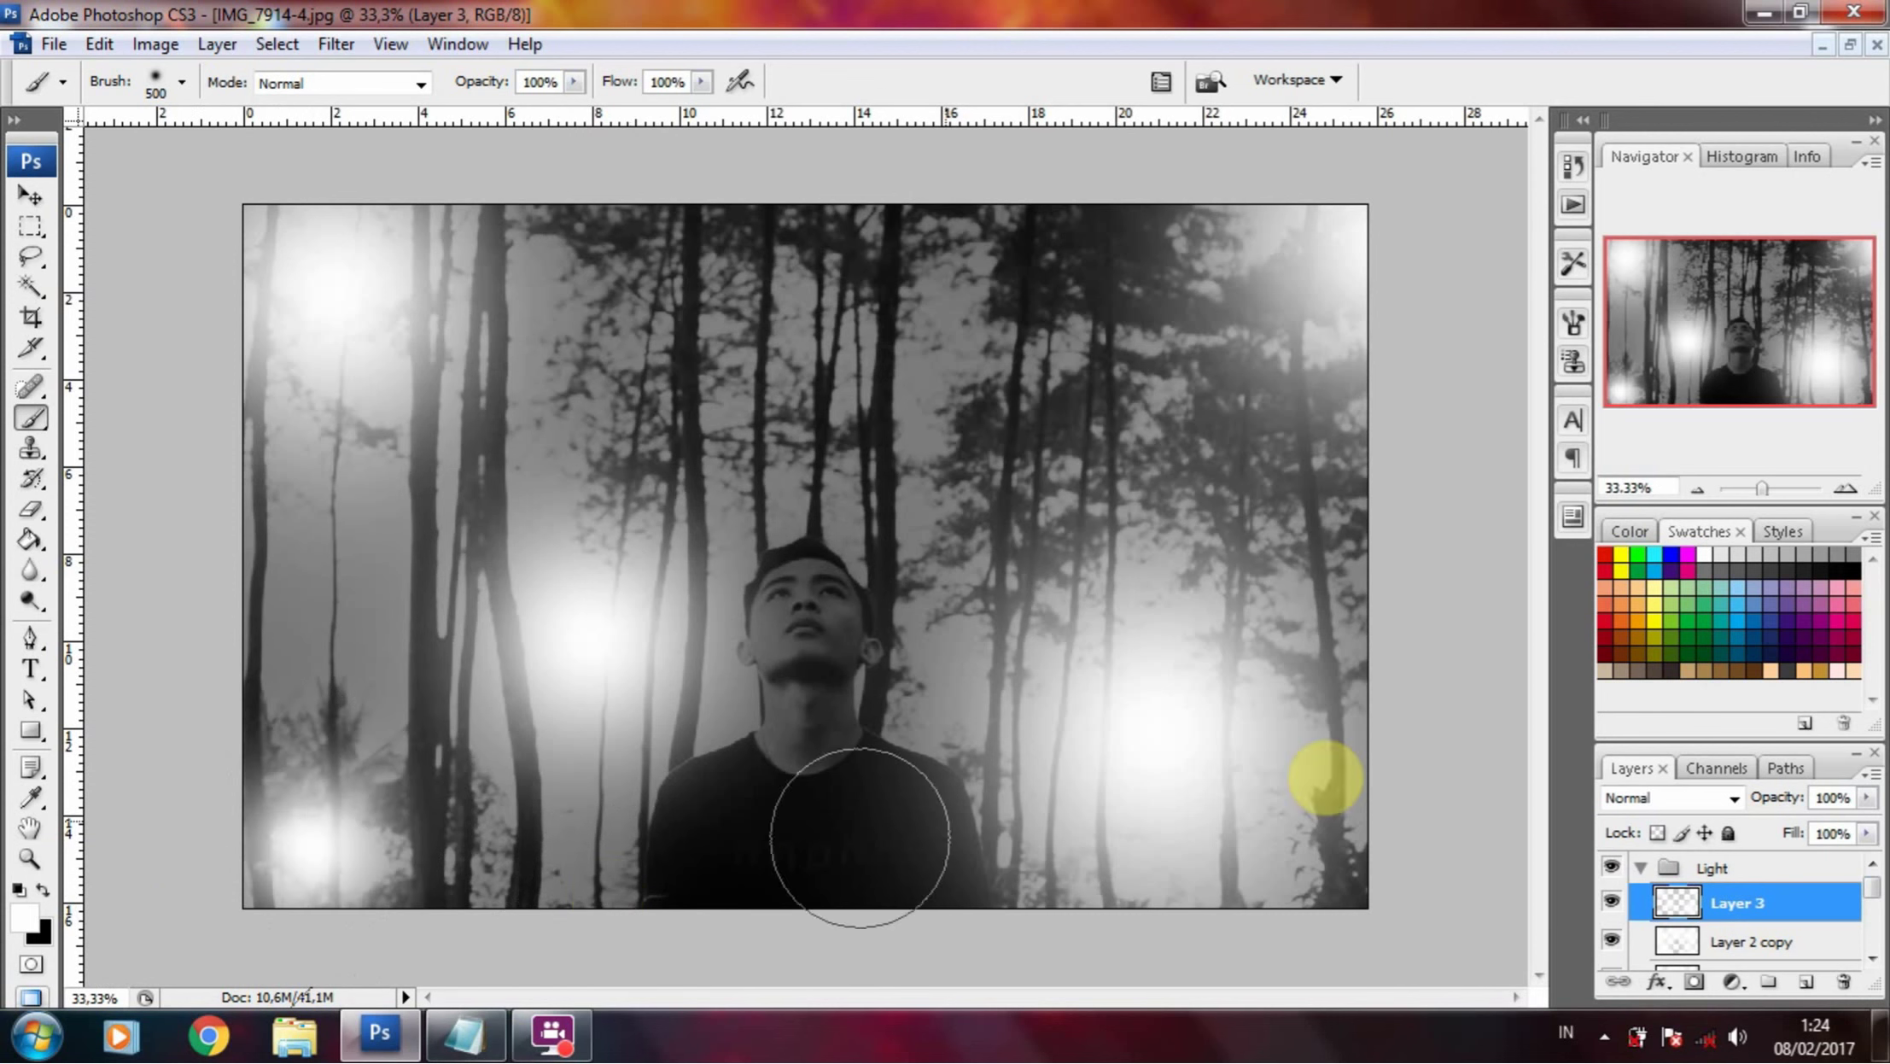
pyautogui.click(796, 314)
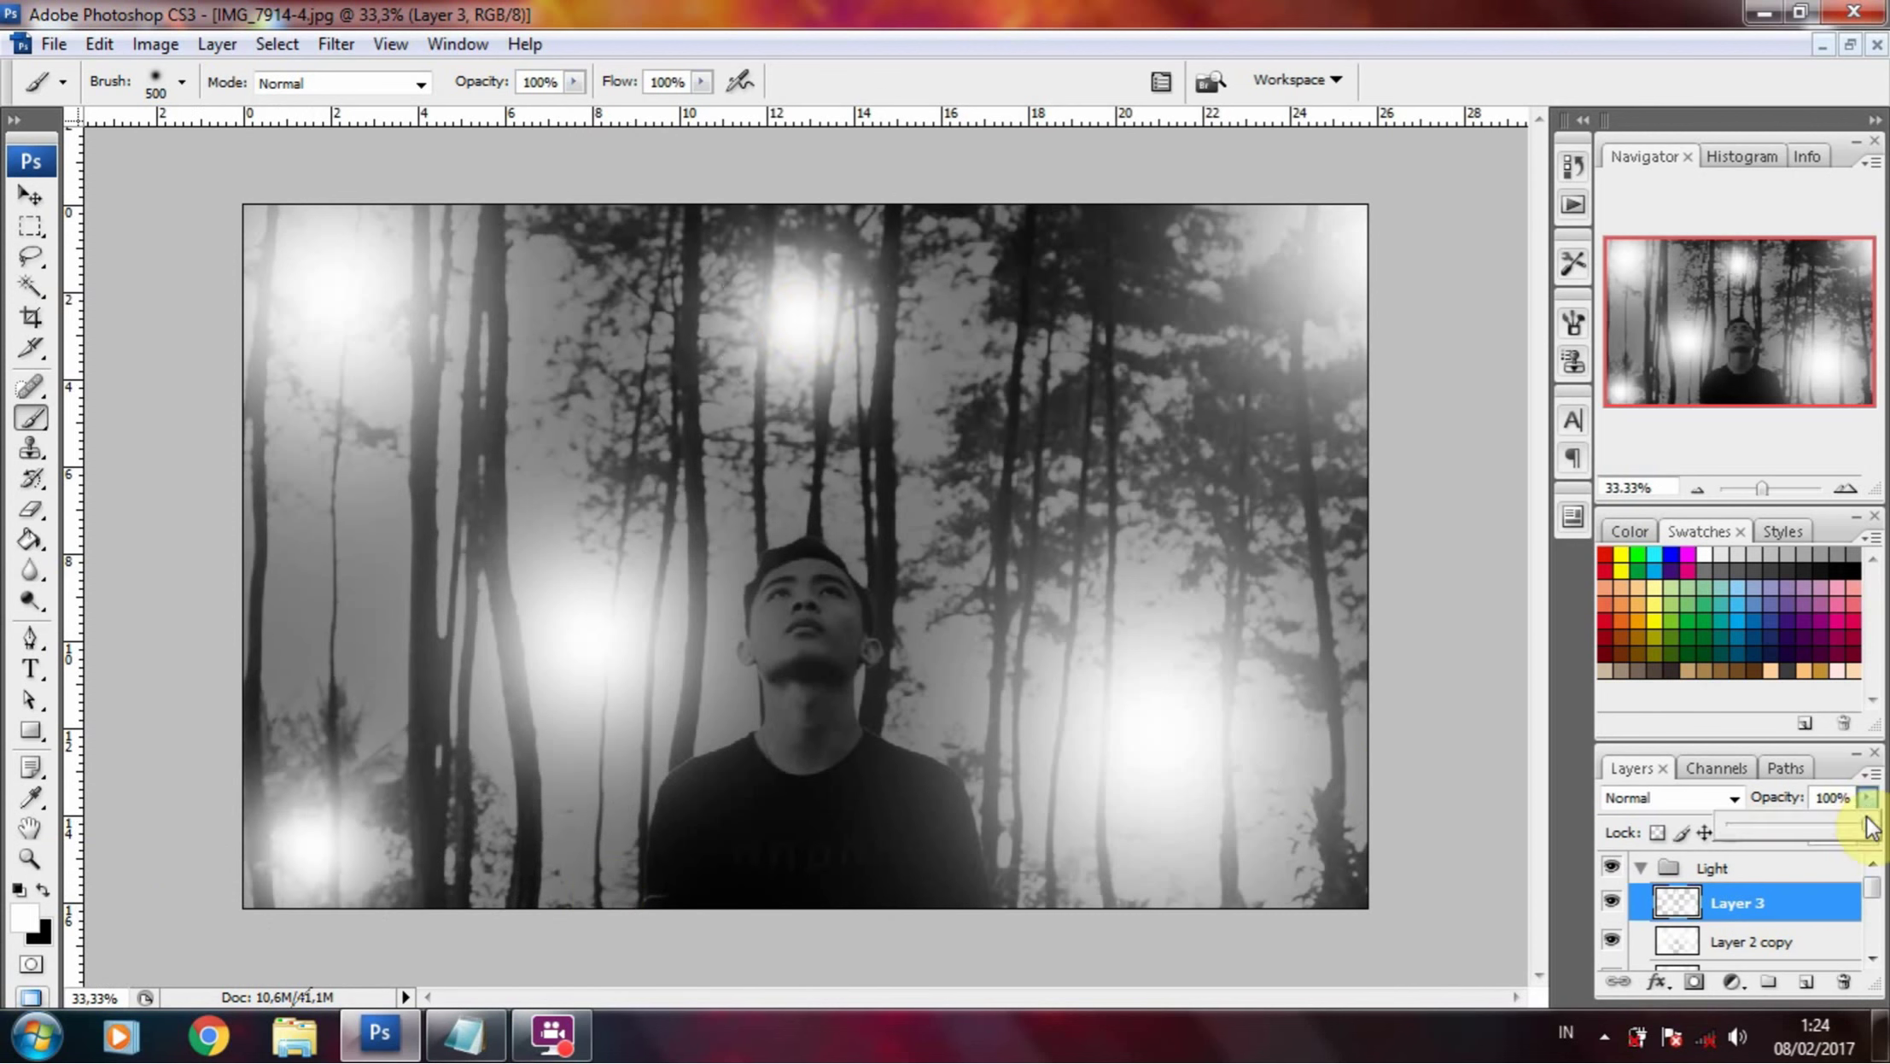
pyautogui.moveTo(1865, 832); pyautogui.dragTo(1842, 824)
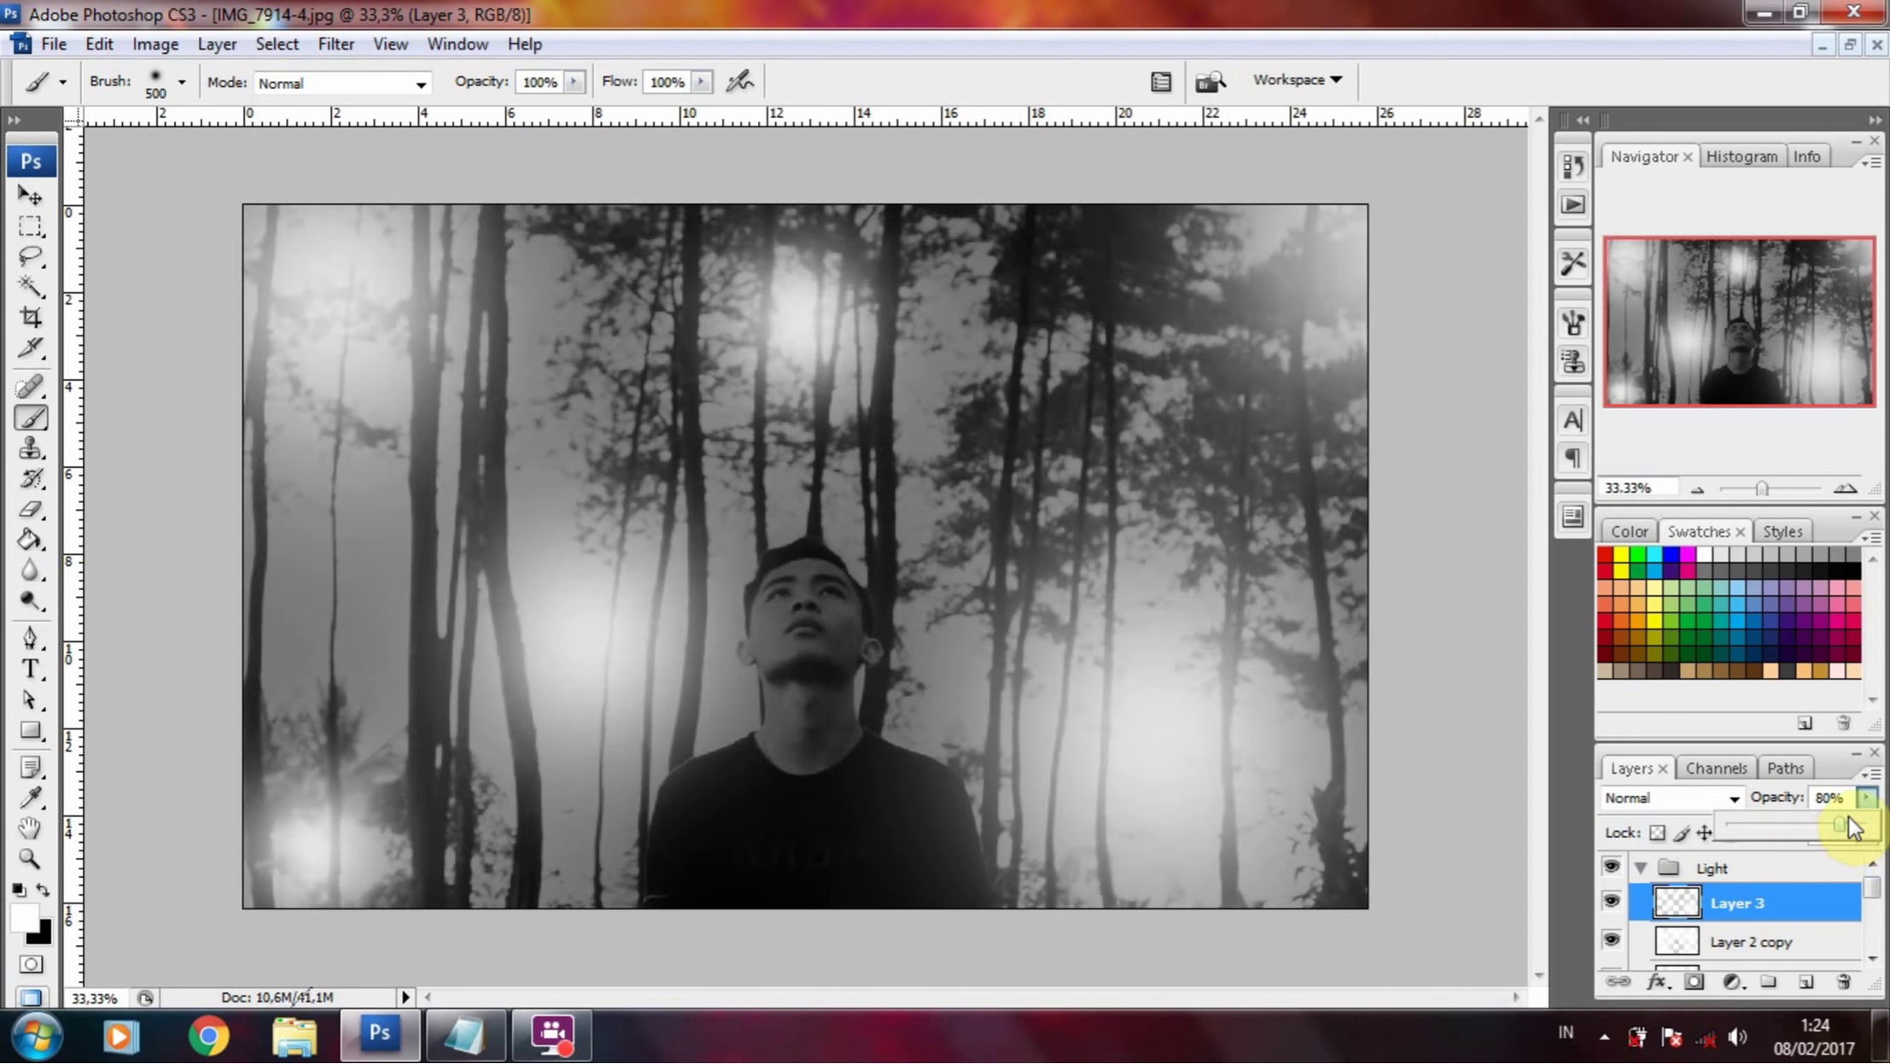
pyautogui.click(1643, 866)
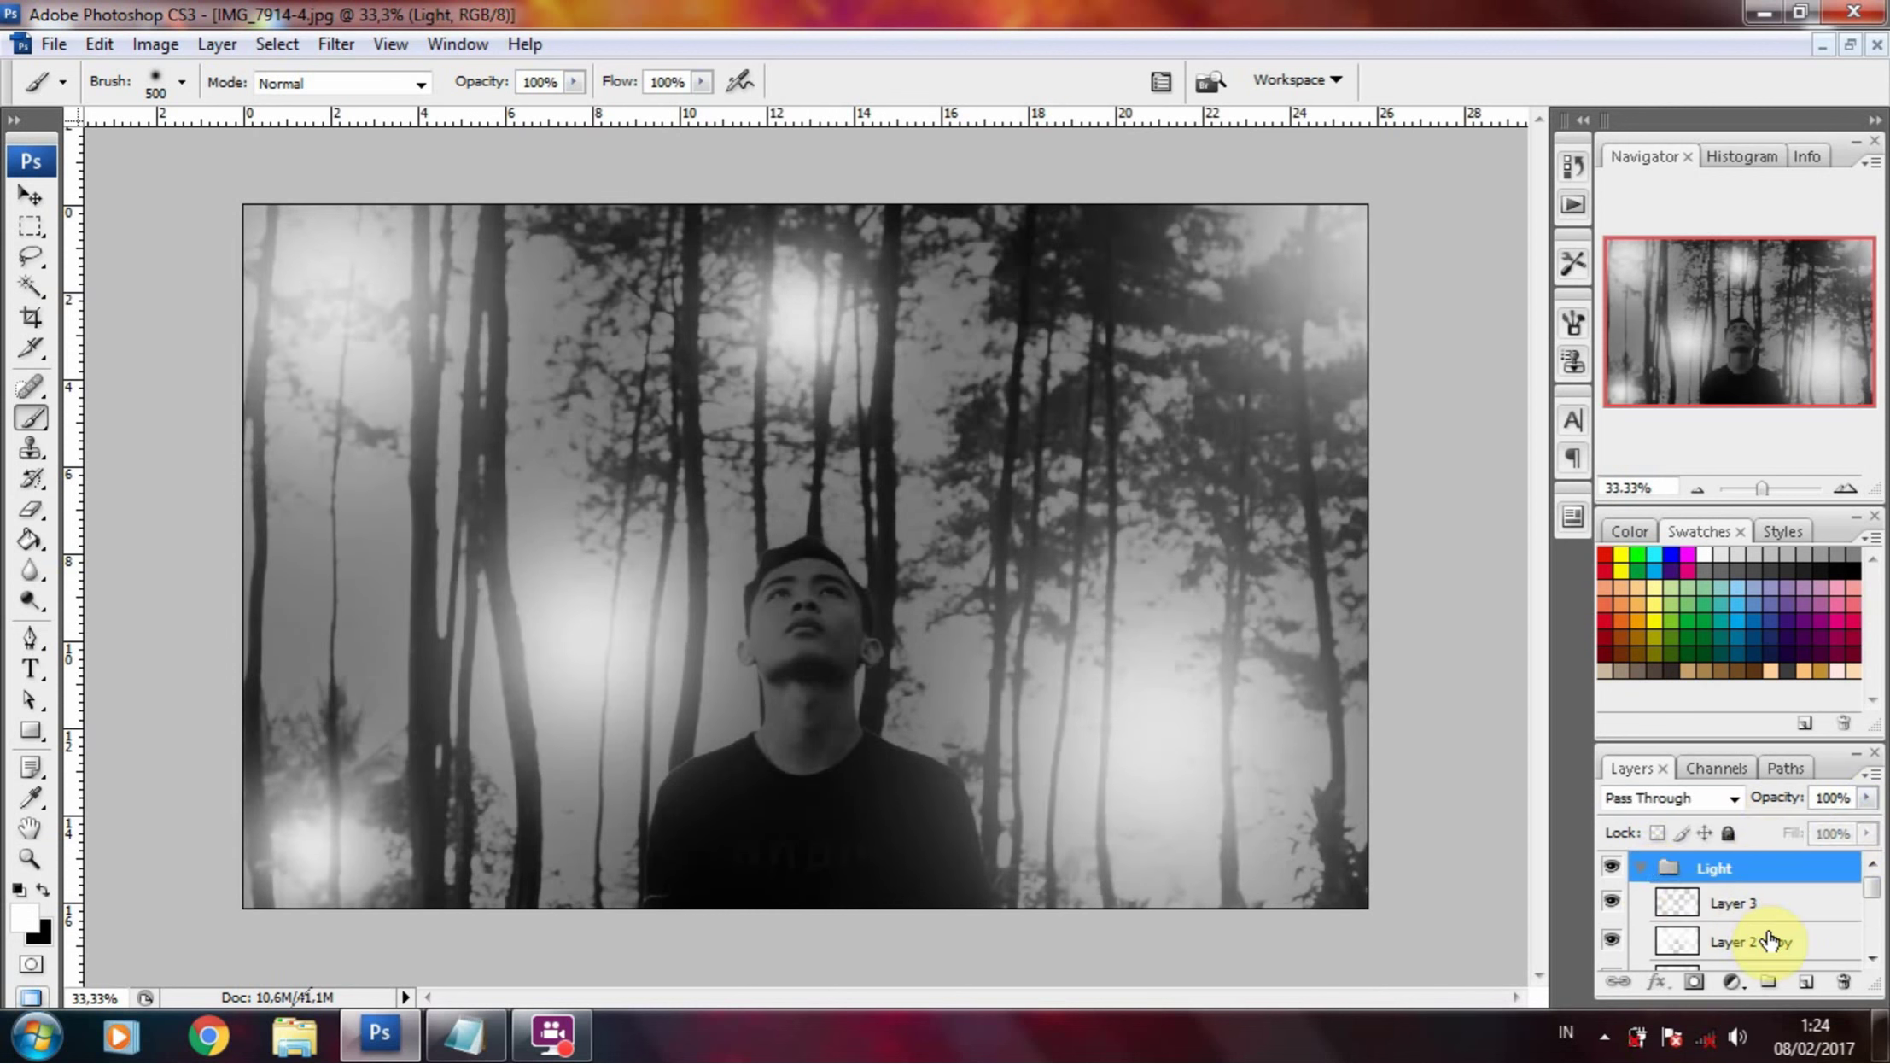
# - Collapse the Light group and create a new layer group named Eye
pyautogui.click(1637, 869)
pyautogui.click(1793, 976)
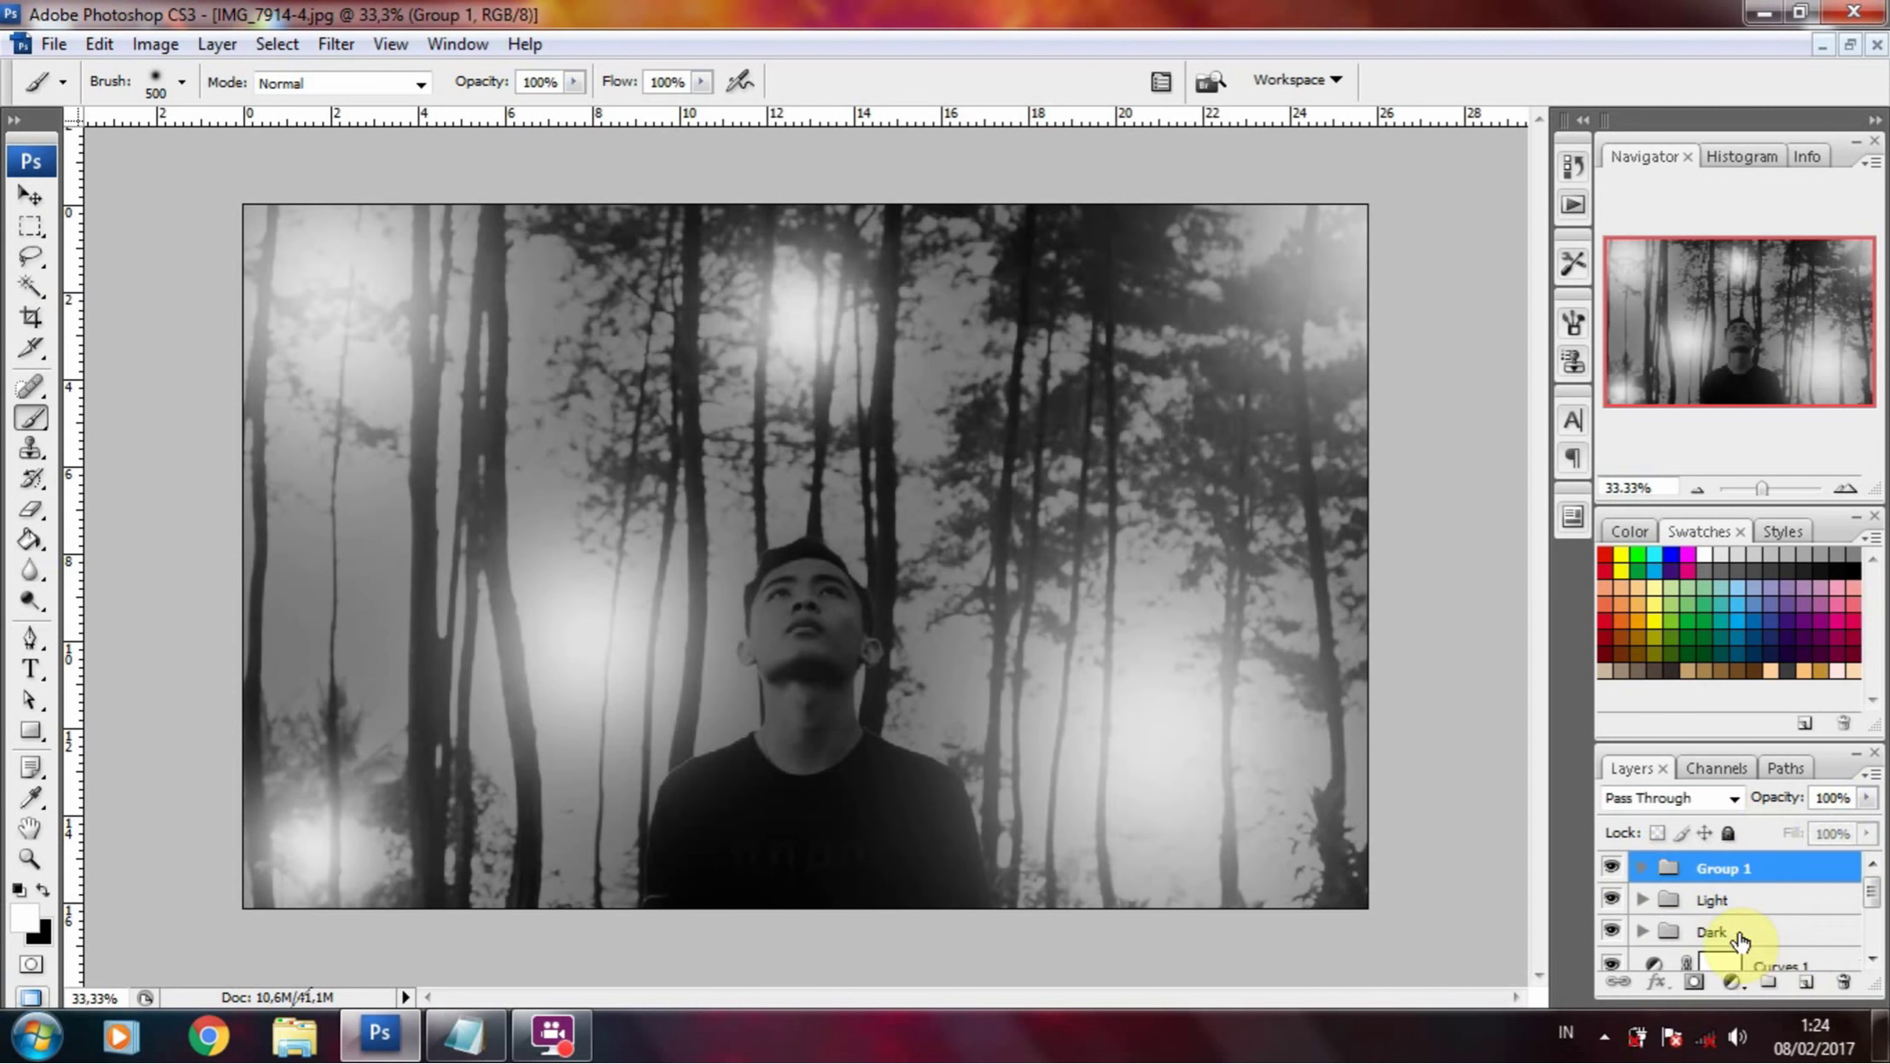
pyautogui.doubleClick(1773, 864)
pyautogui.write('Eye')
pyautogui.press('Return')
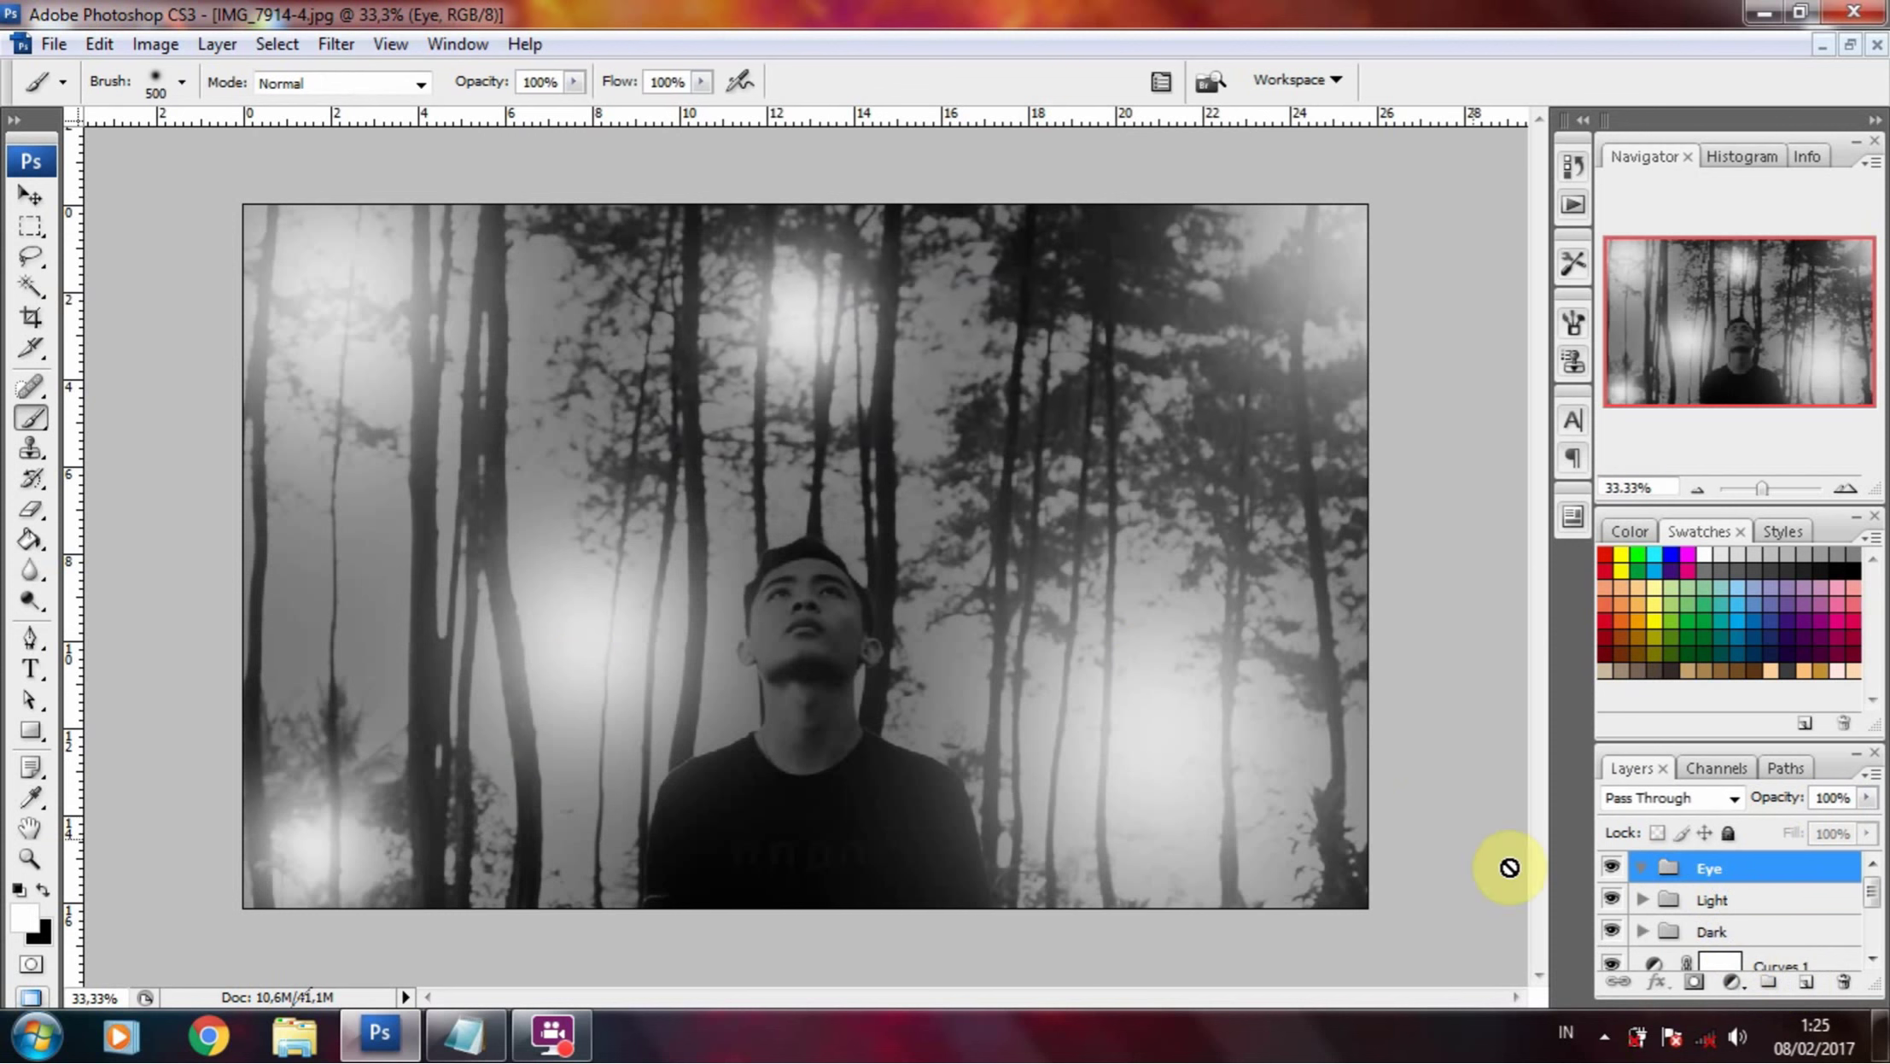
# - Add Layer 4 in the Eye group at 50% opacity with Normal blending
pyautogui.click(1807, 975)
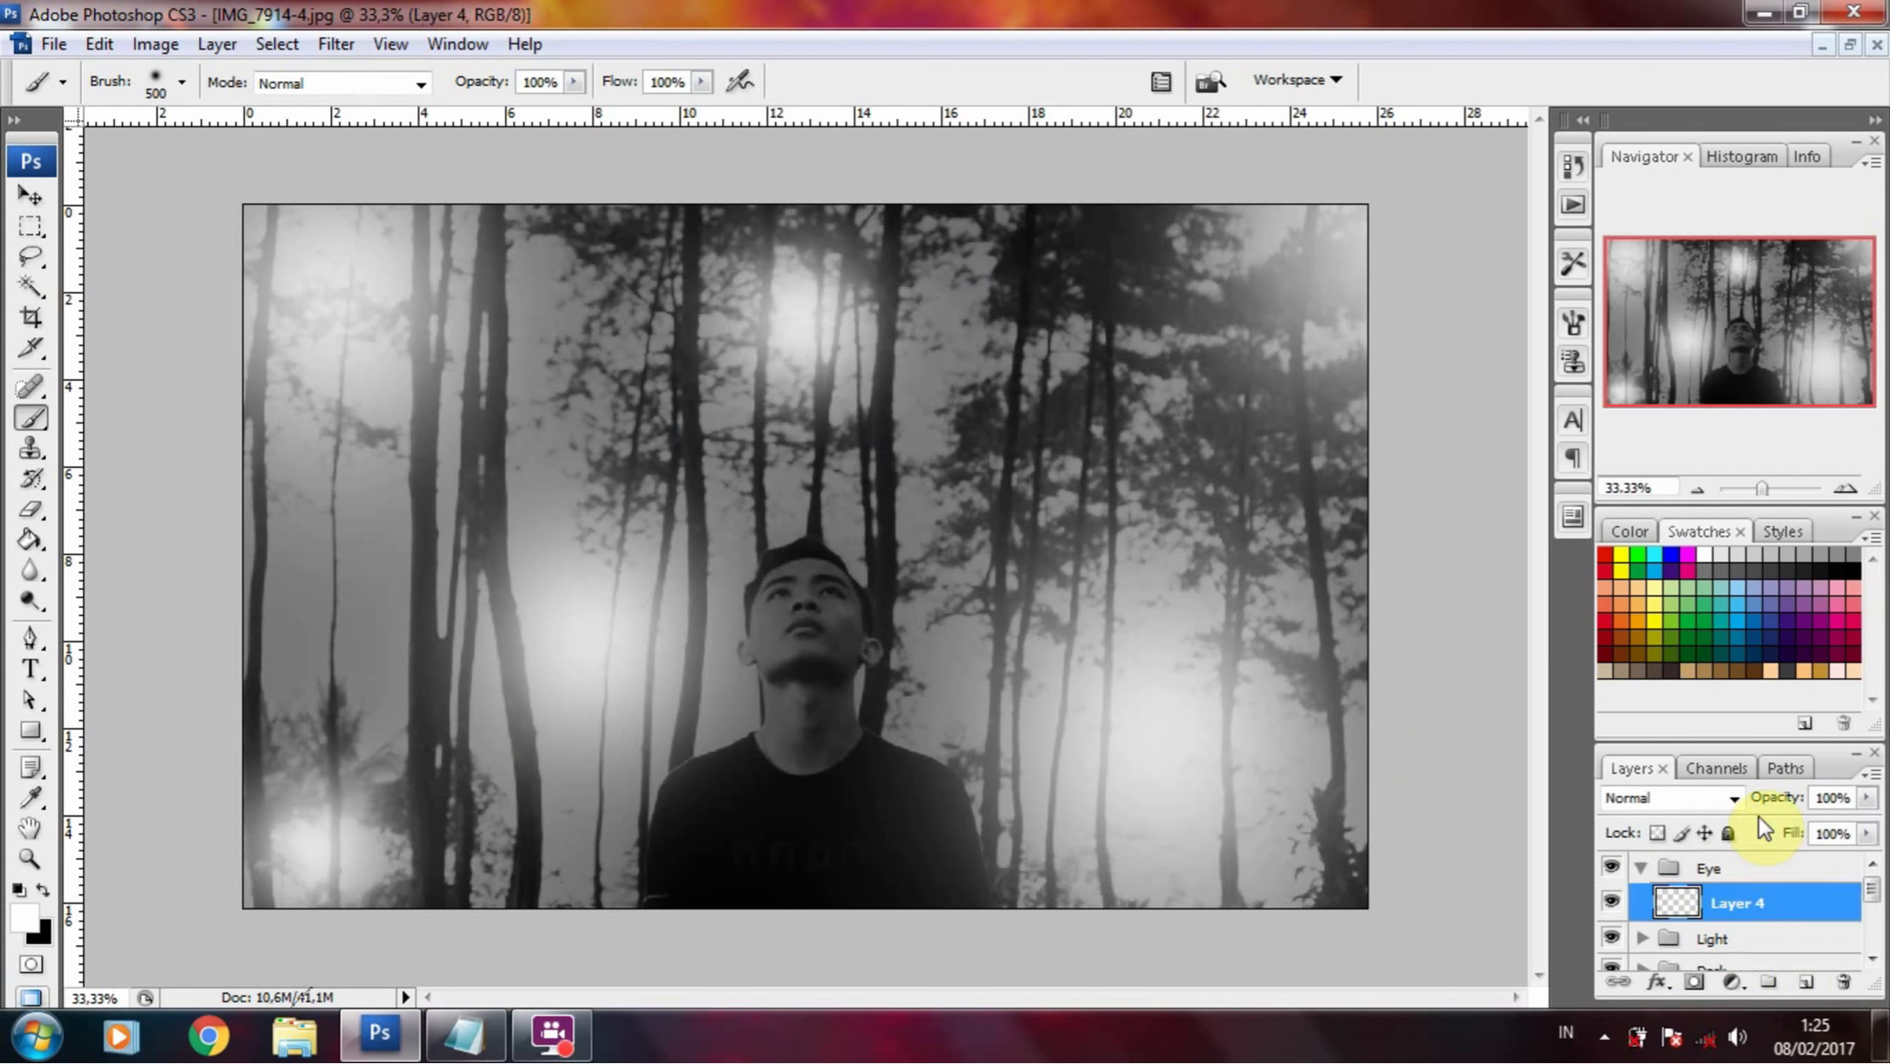
pyautogui.click(1868, 797)
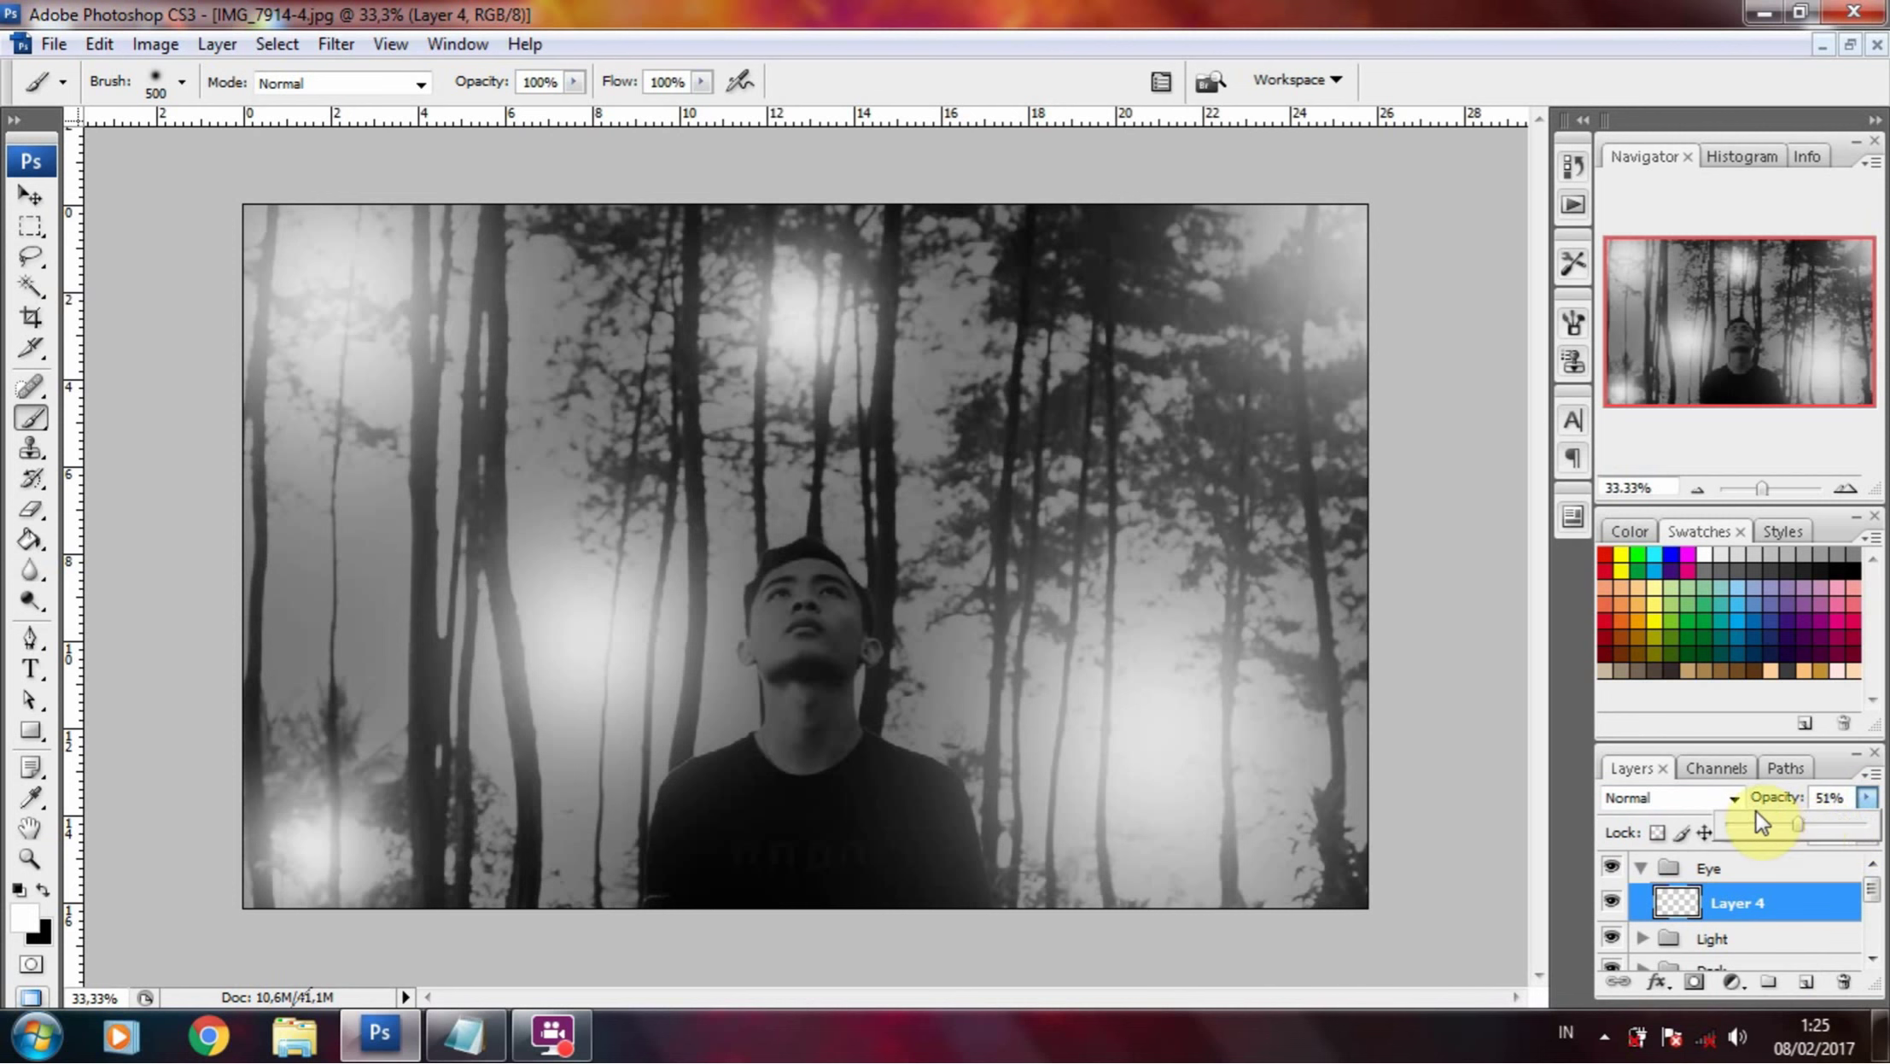
pyautogui.doubleClick(1821, 797)
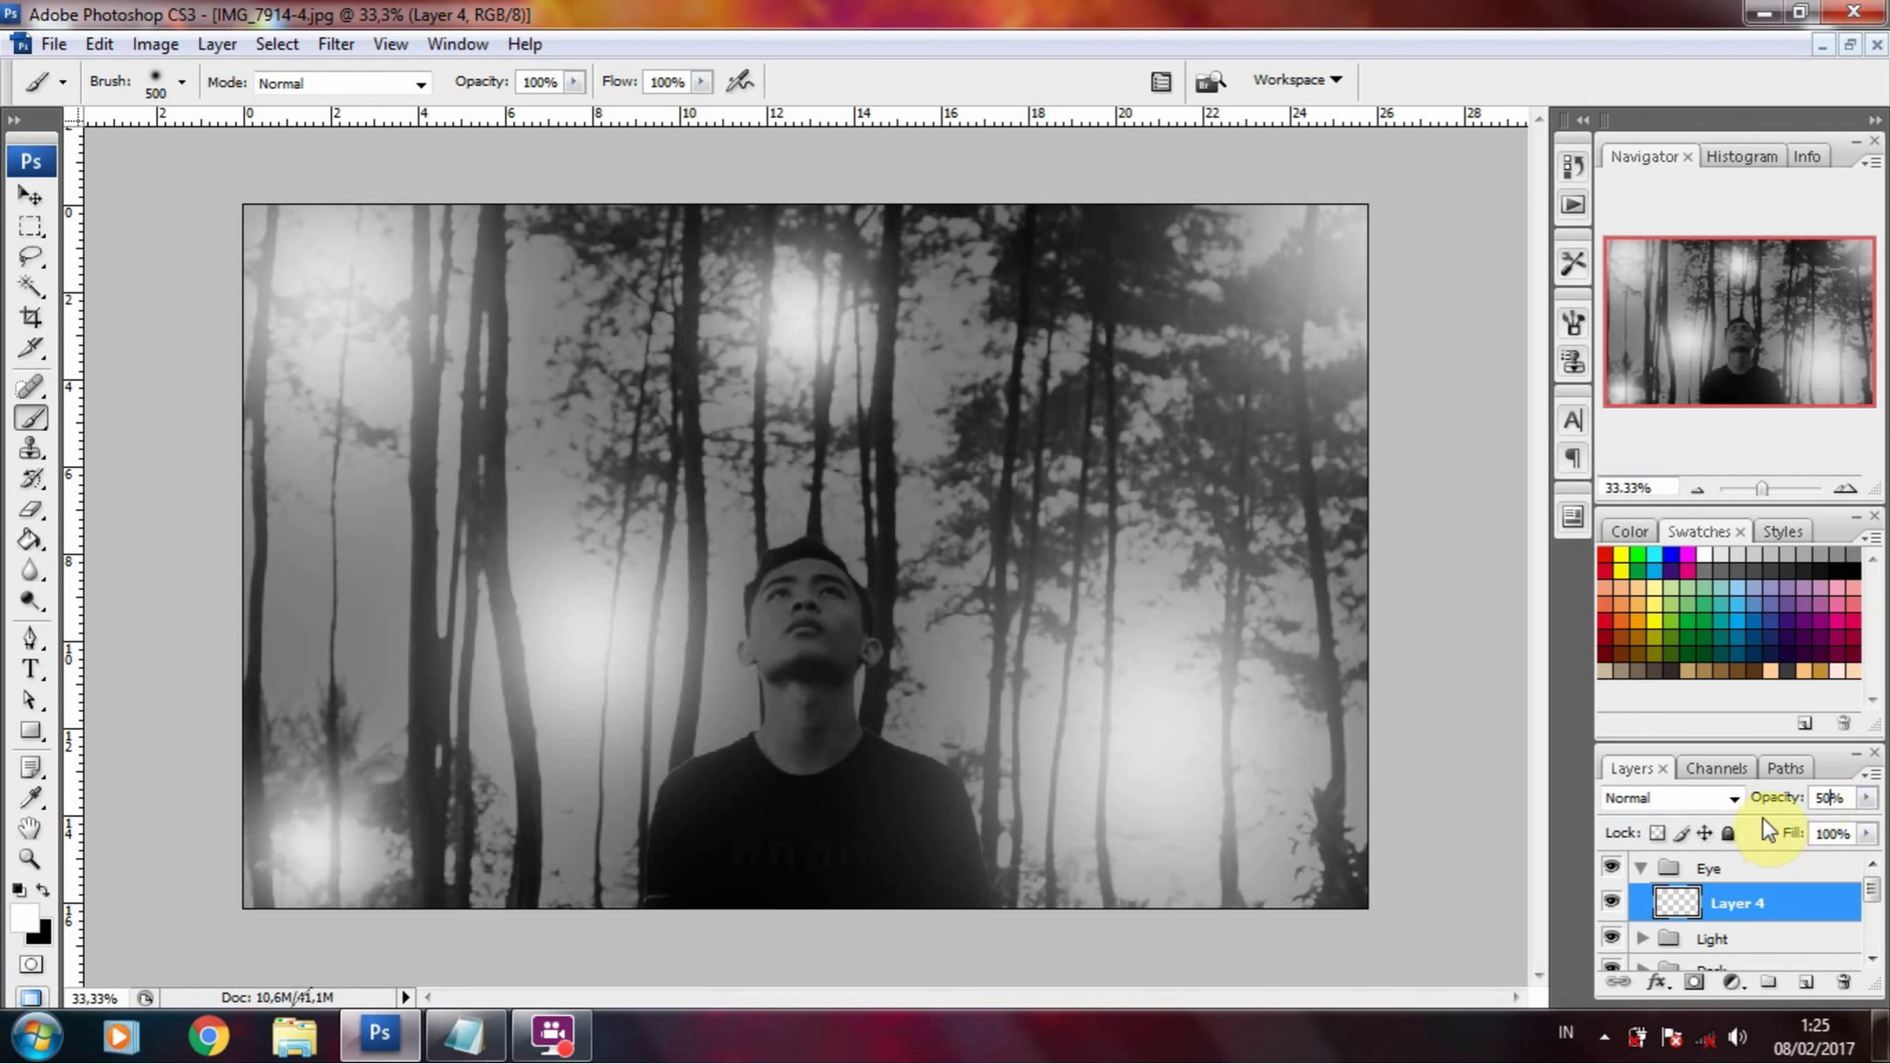
pyautogui.click(1741, 795)
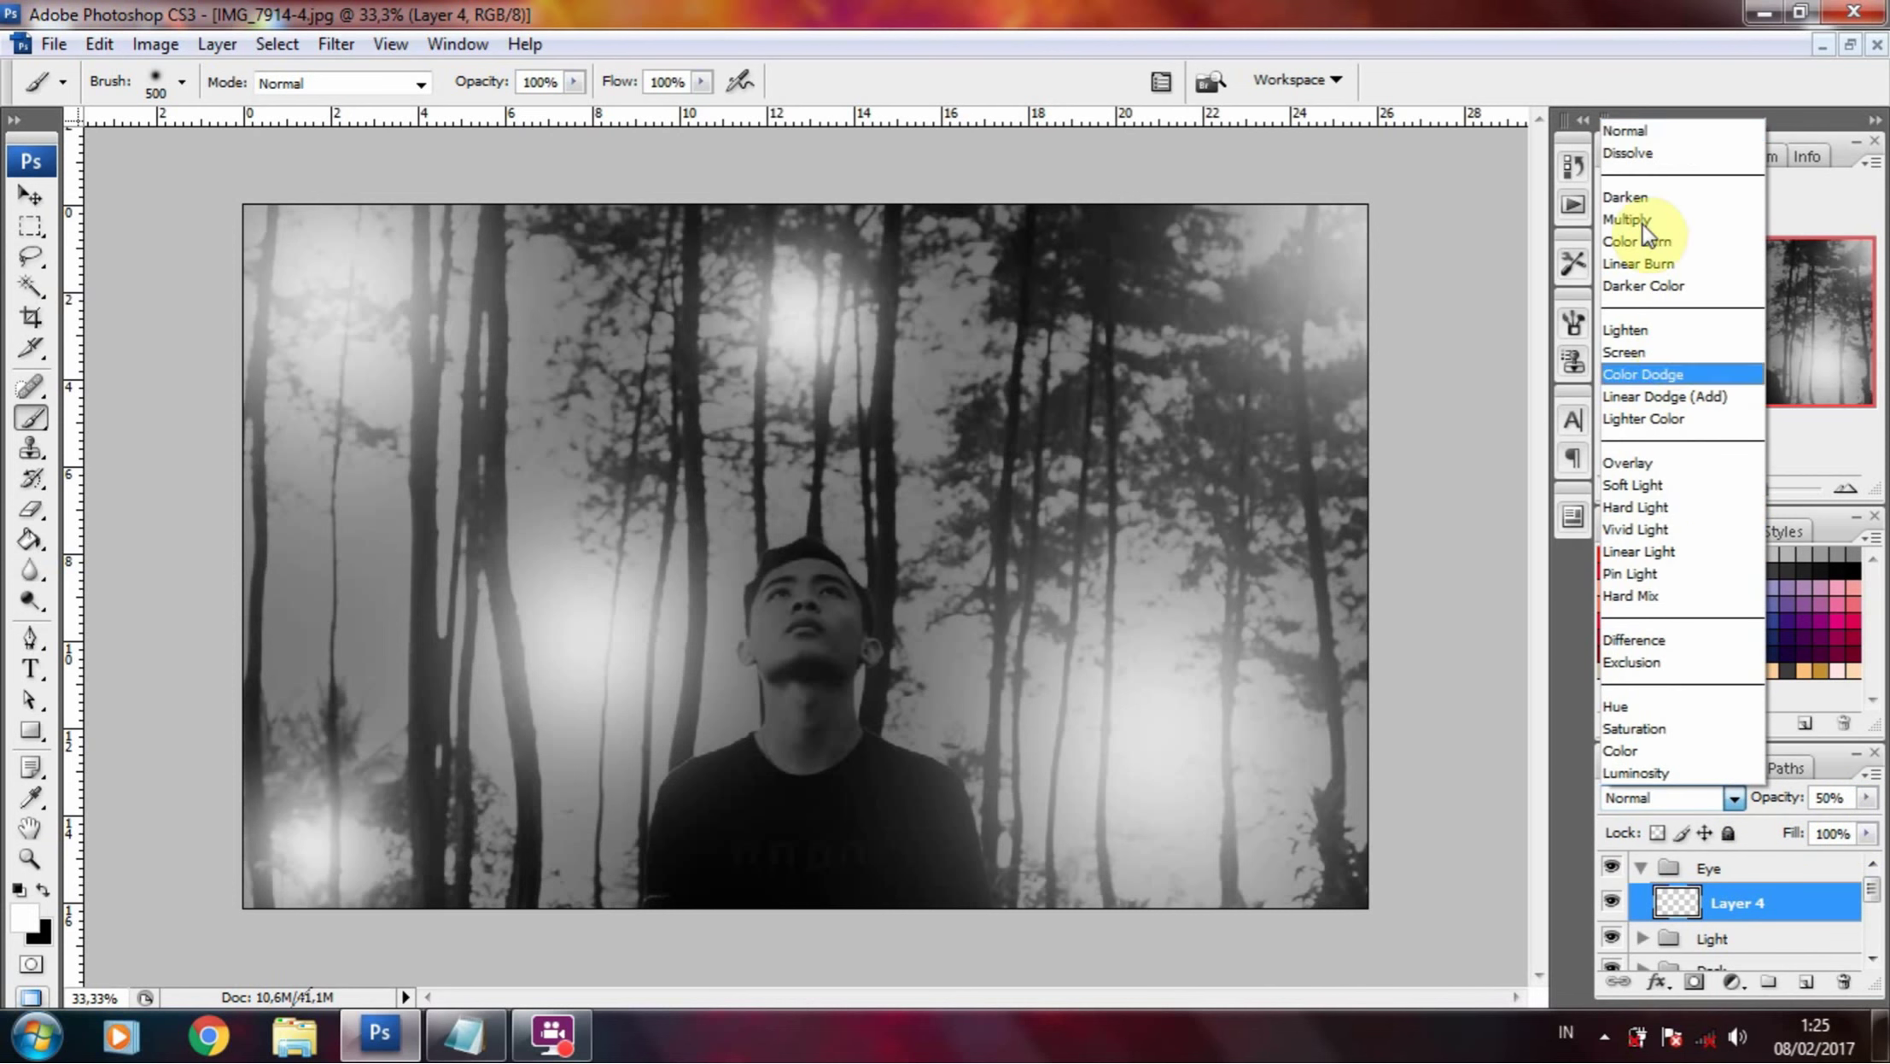
pyautogui.click(1625, 132)
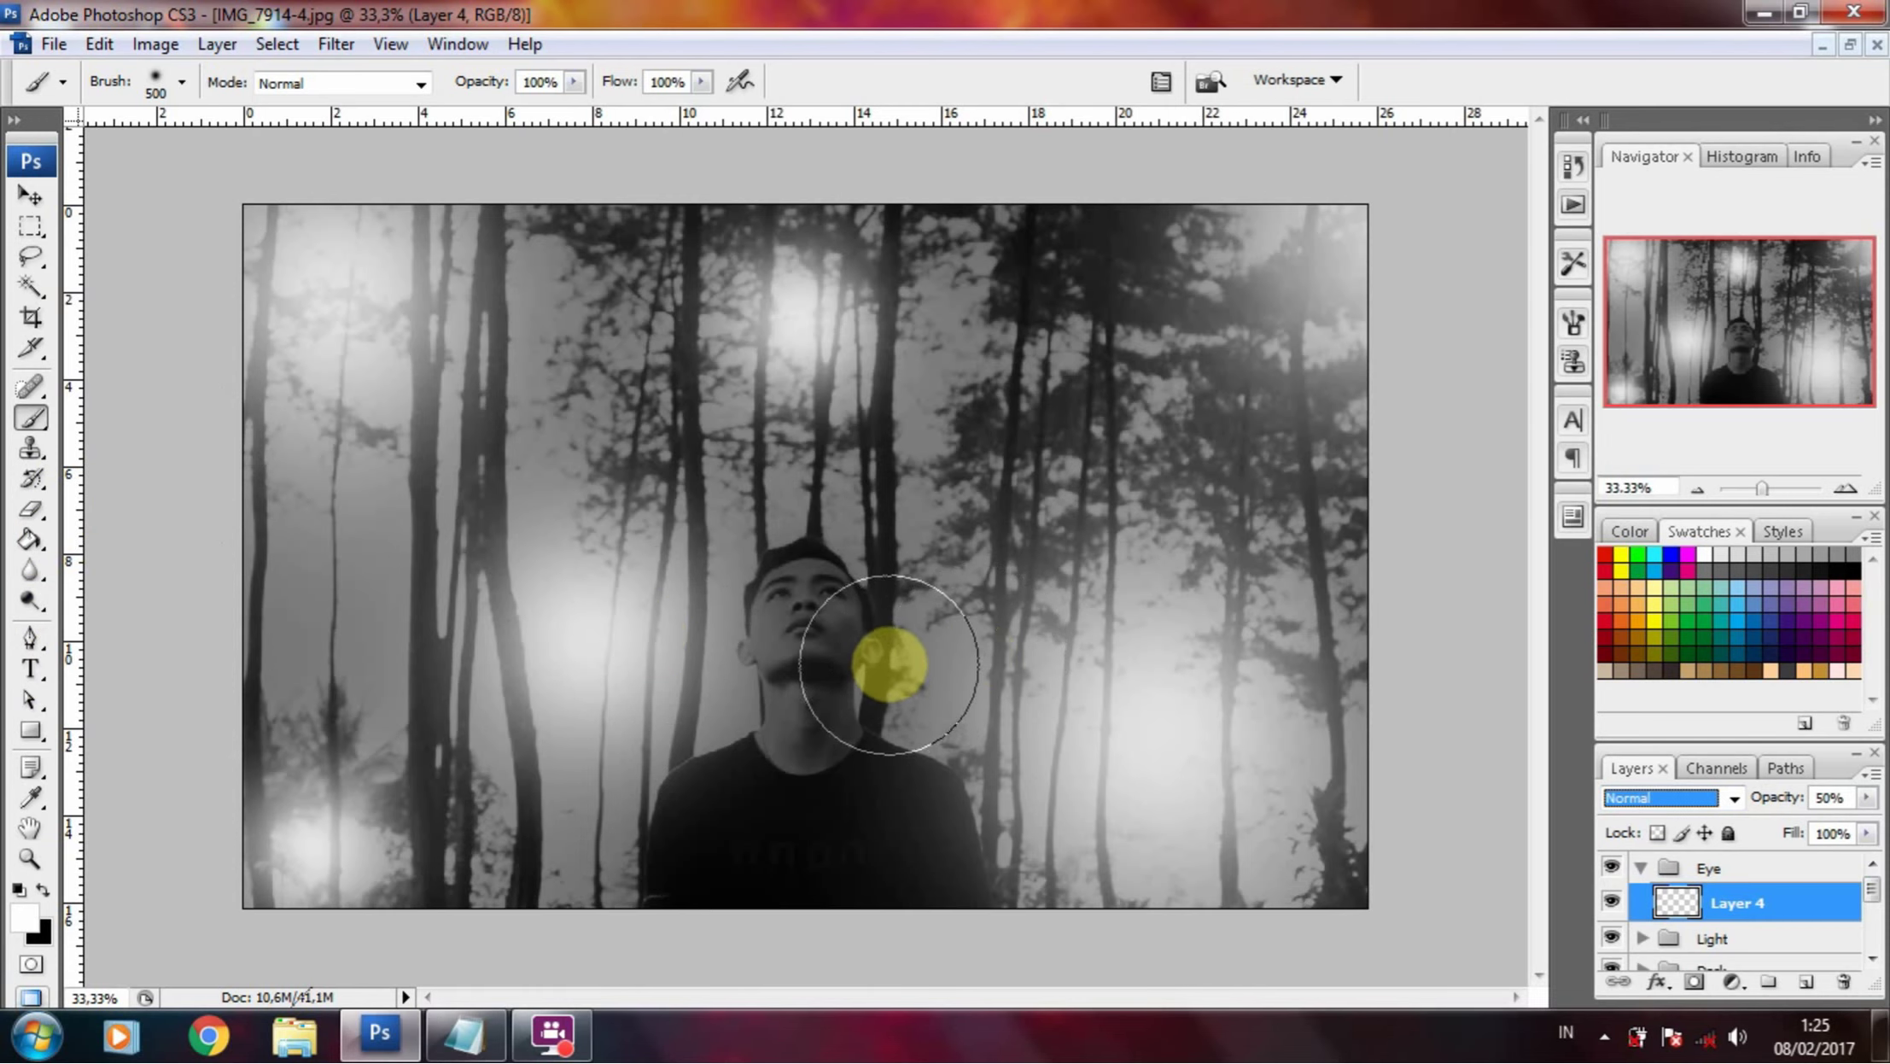
# - Zoom in on the man's face, shrink the brush to eye size, and paint a white glow over the eyes
pyautogui.hotkey('ctrl', '+')
pyautogui.hotkey('ctrl', '+')
pyautogui.hotkey('ctrl', '+')
pyautogui.press('Down')
pyautogui.press('Down')
pyautogui.press('Down')
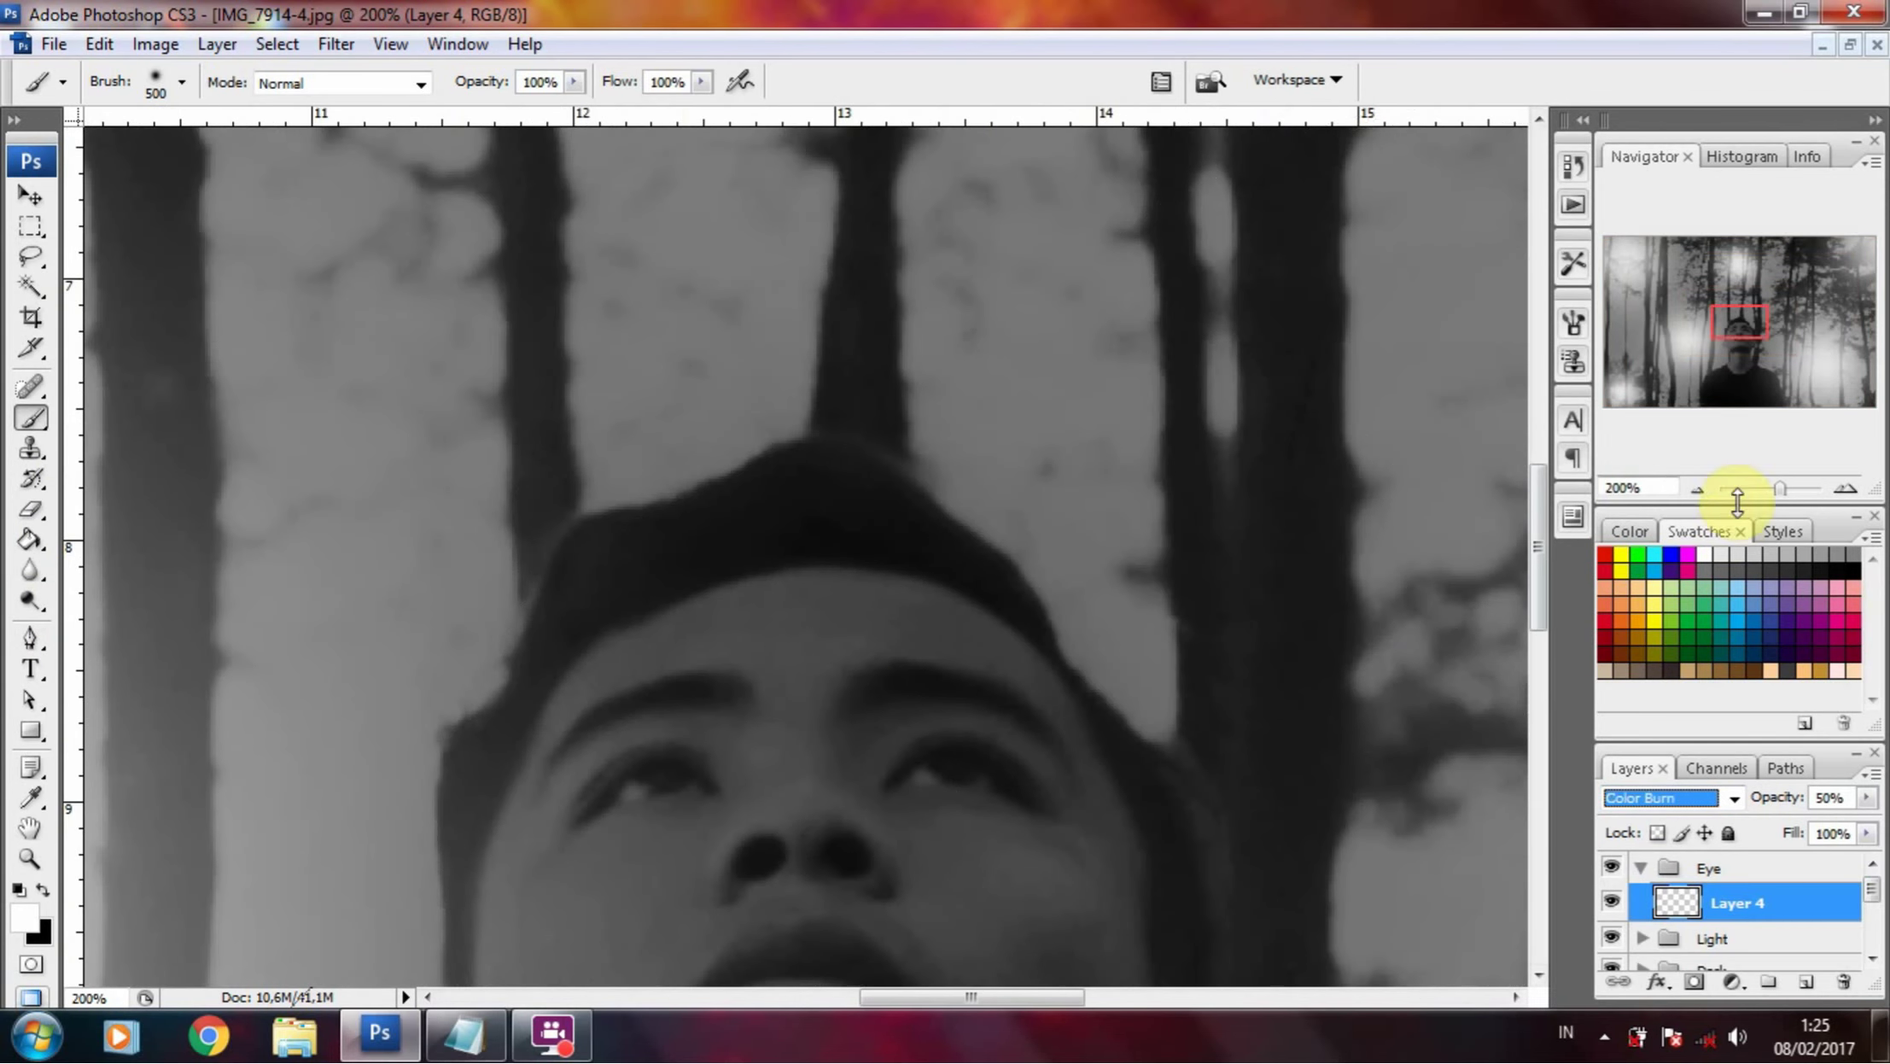
pyautogui.hotkey('ctrl', '-')
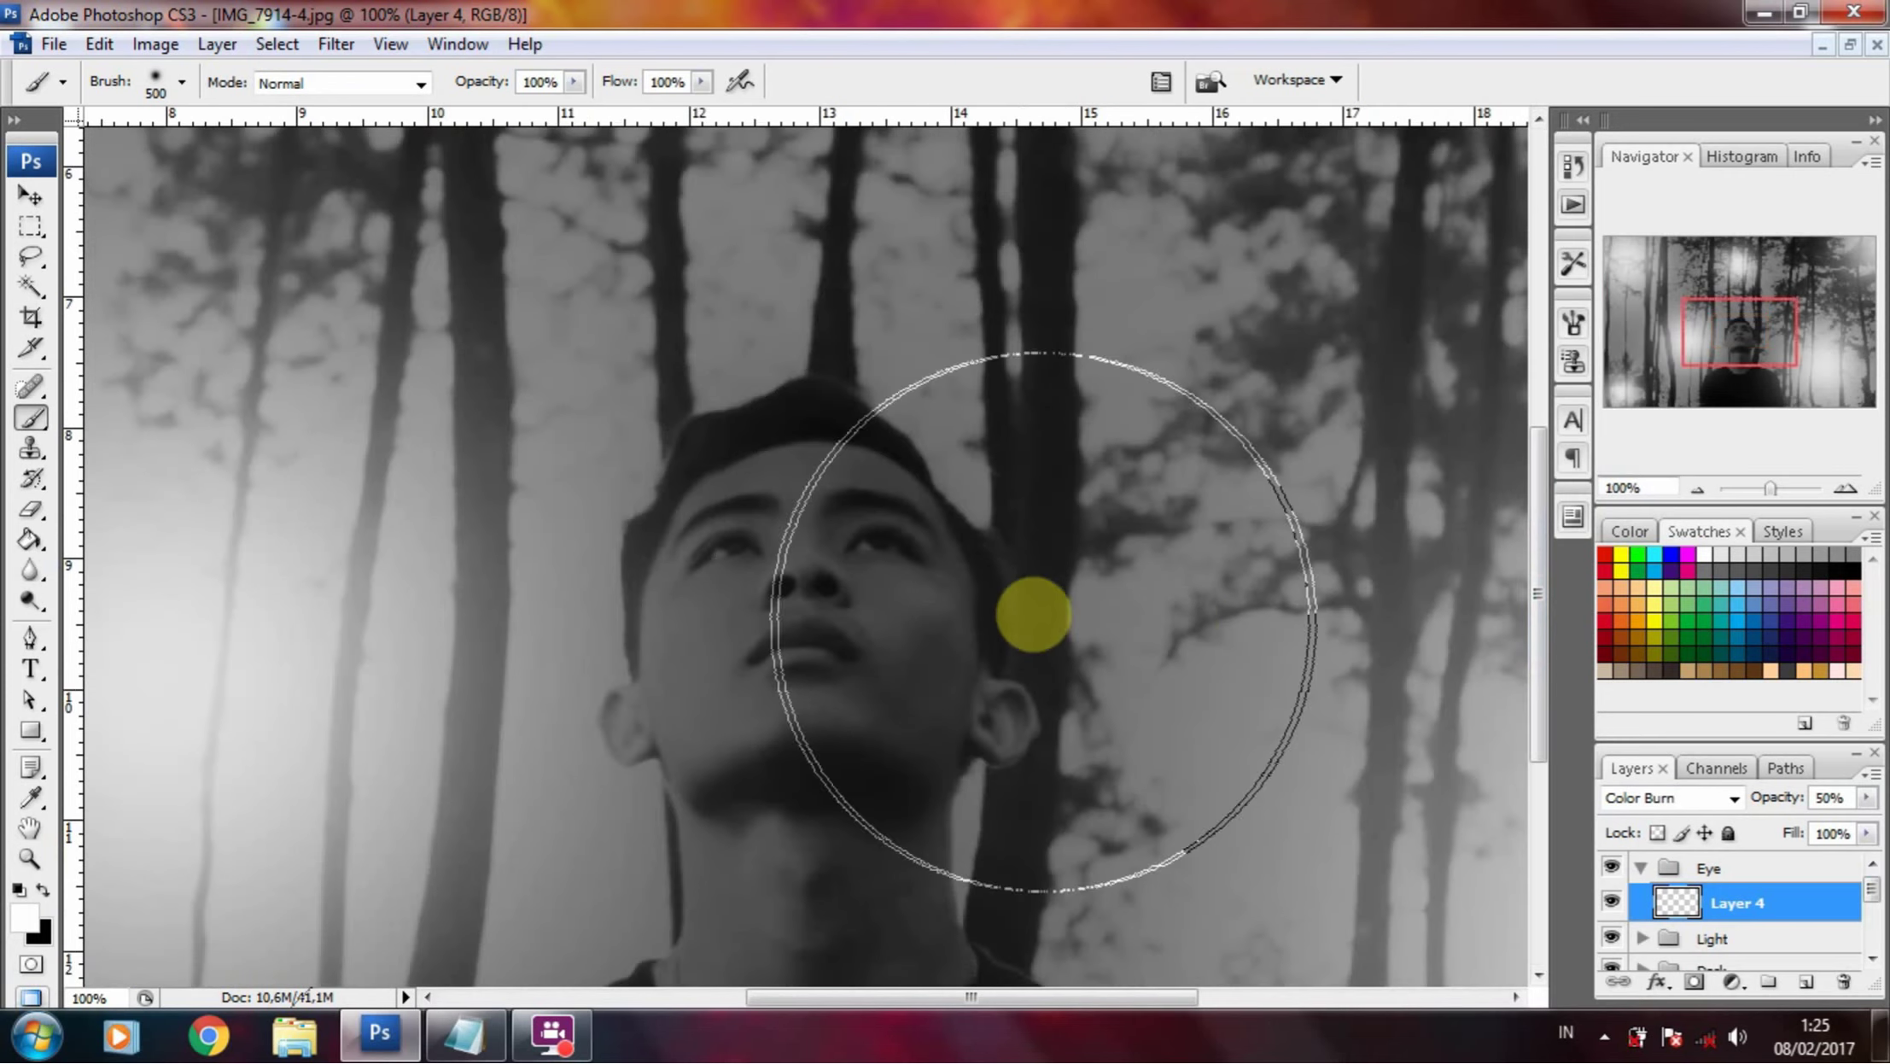
pyautogui.press('[')
pyautogui.press('[')
pyautogui.press('[')
pyautogui.press('[')
pyautogui.press('[')
pyautogui.press('[')
pyautogui.hotkey('ctrl', 'z')
pyautogui.click(882, 546)
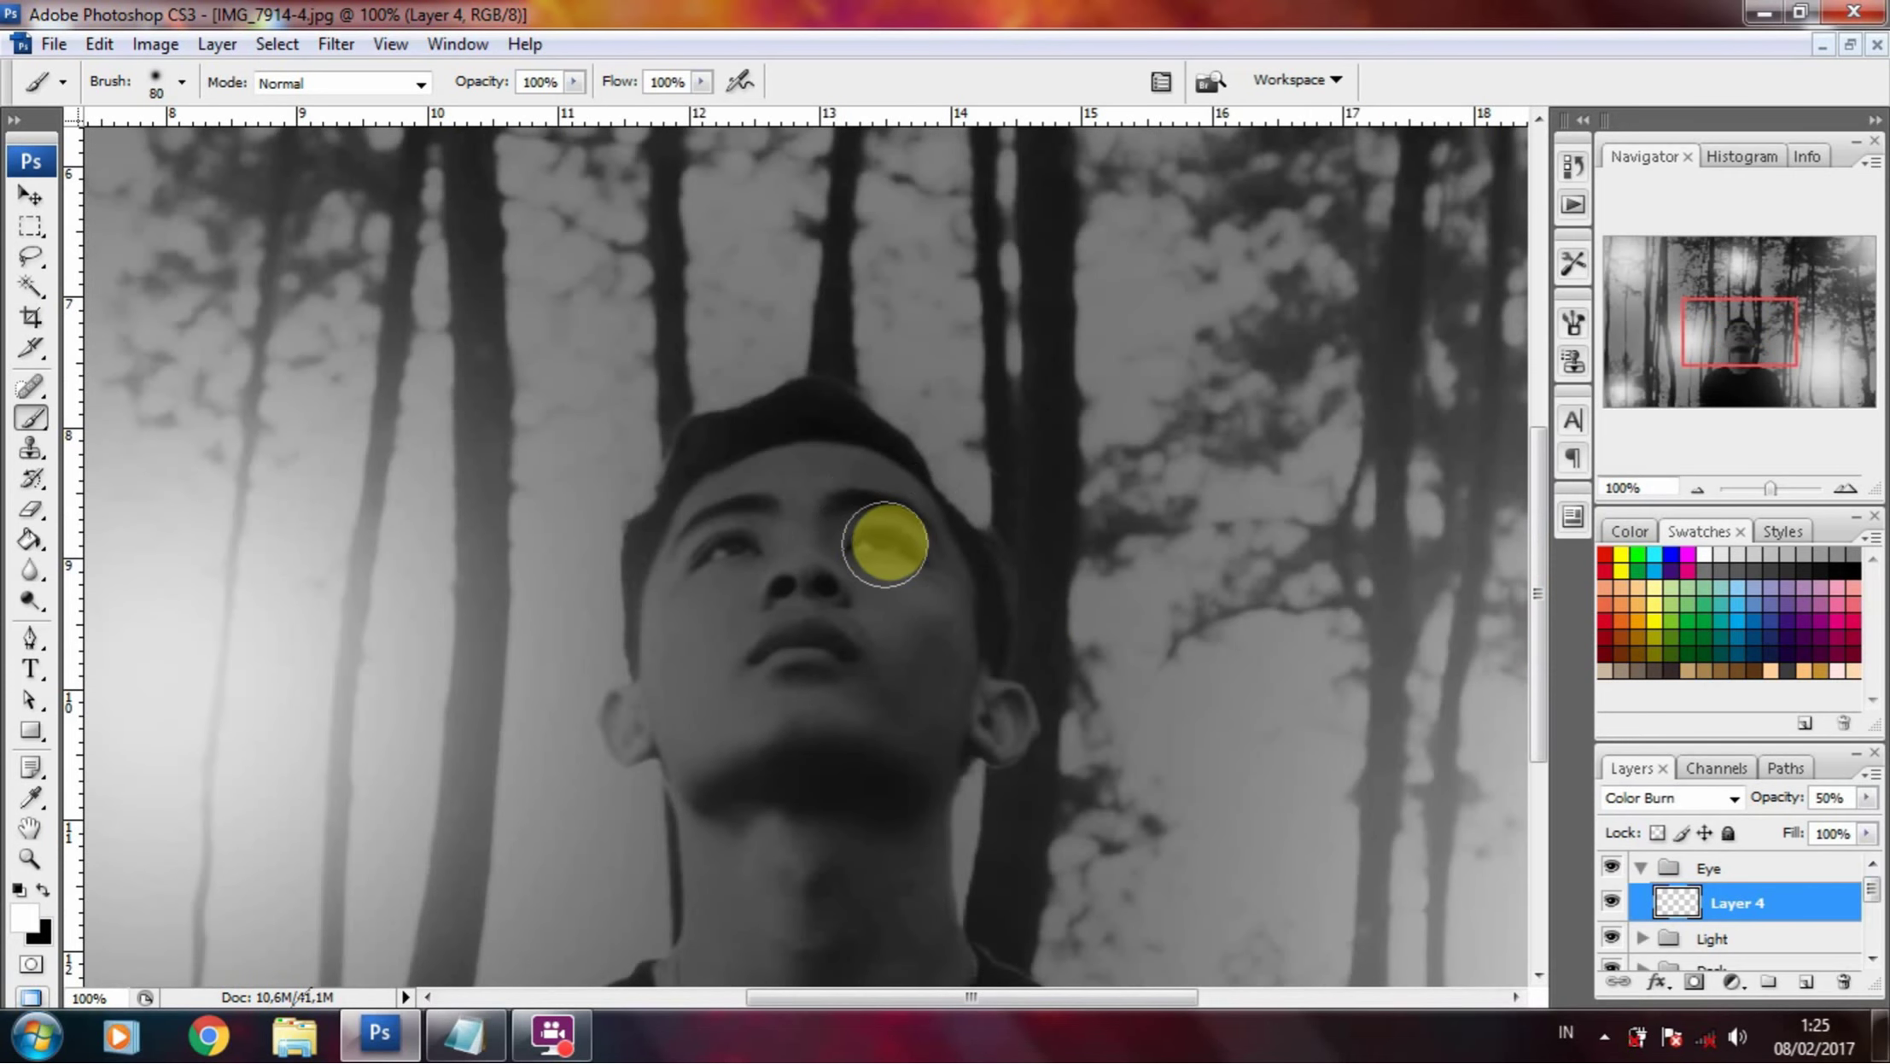
pyautogui.press('[')
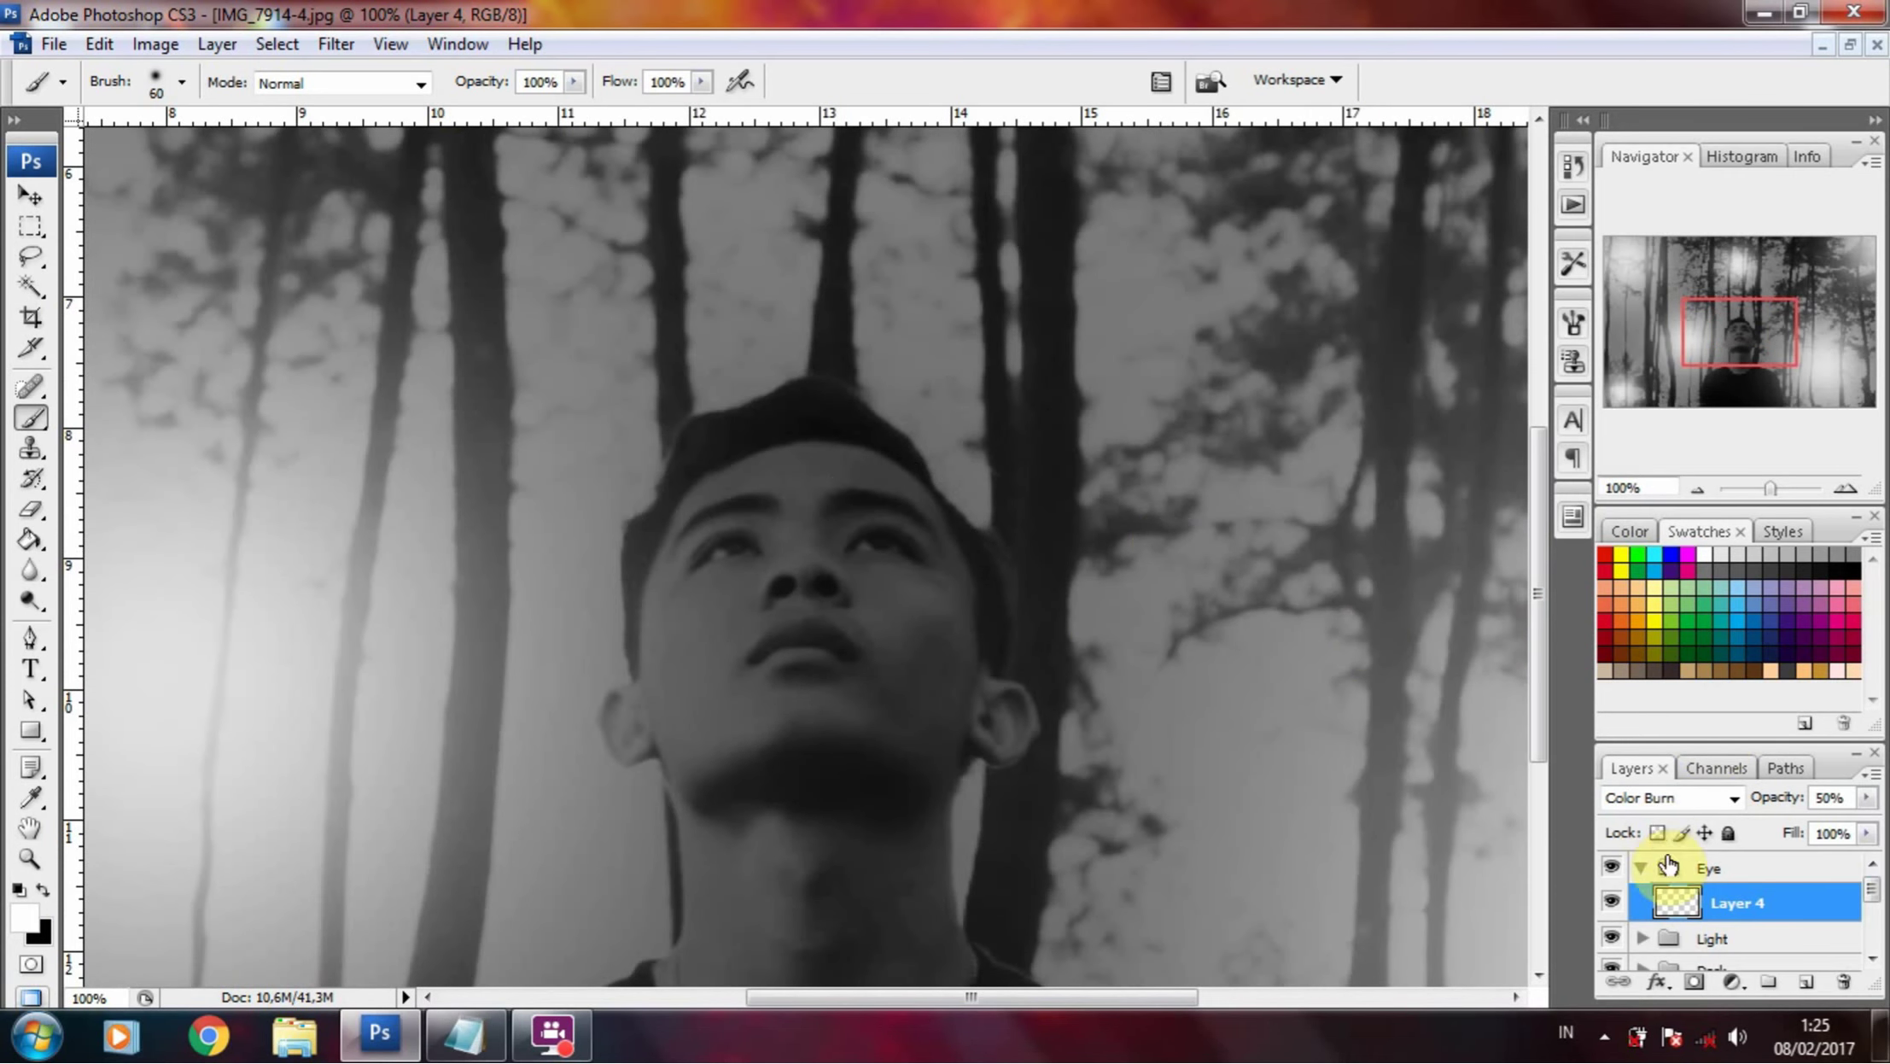
pyautogui.click(1737, 796)
pyautogui.click(1625, 122)
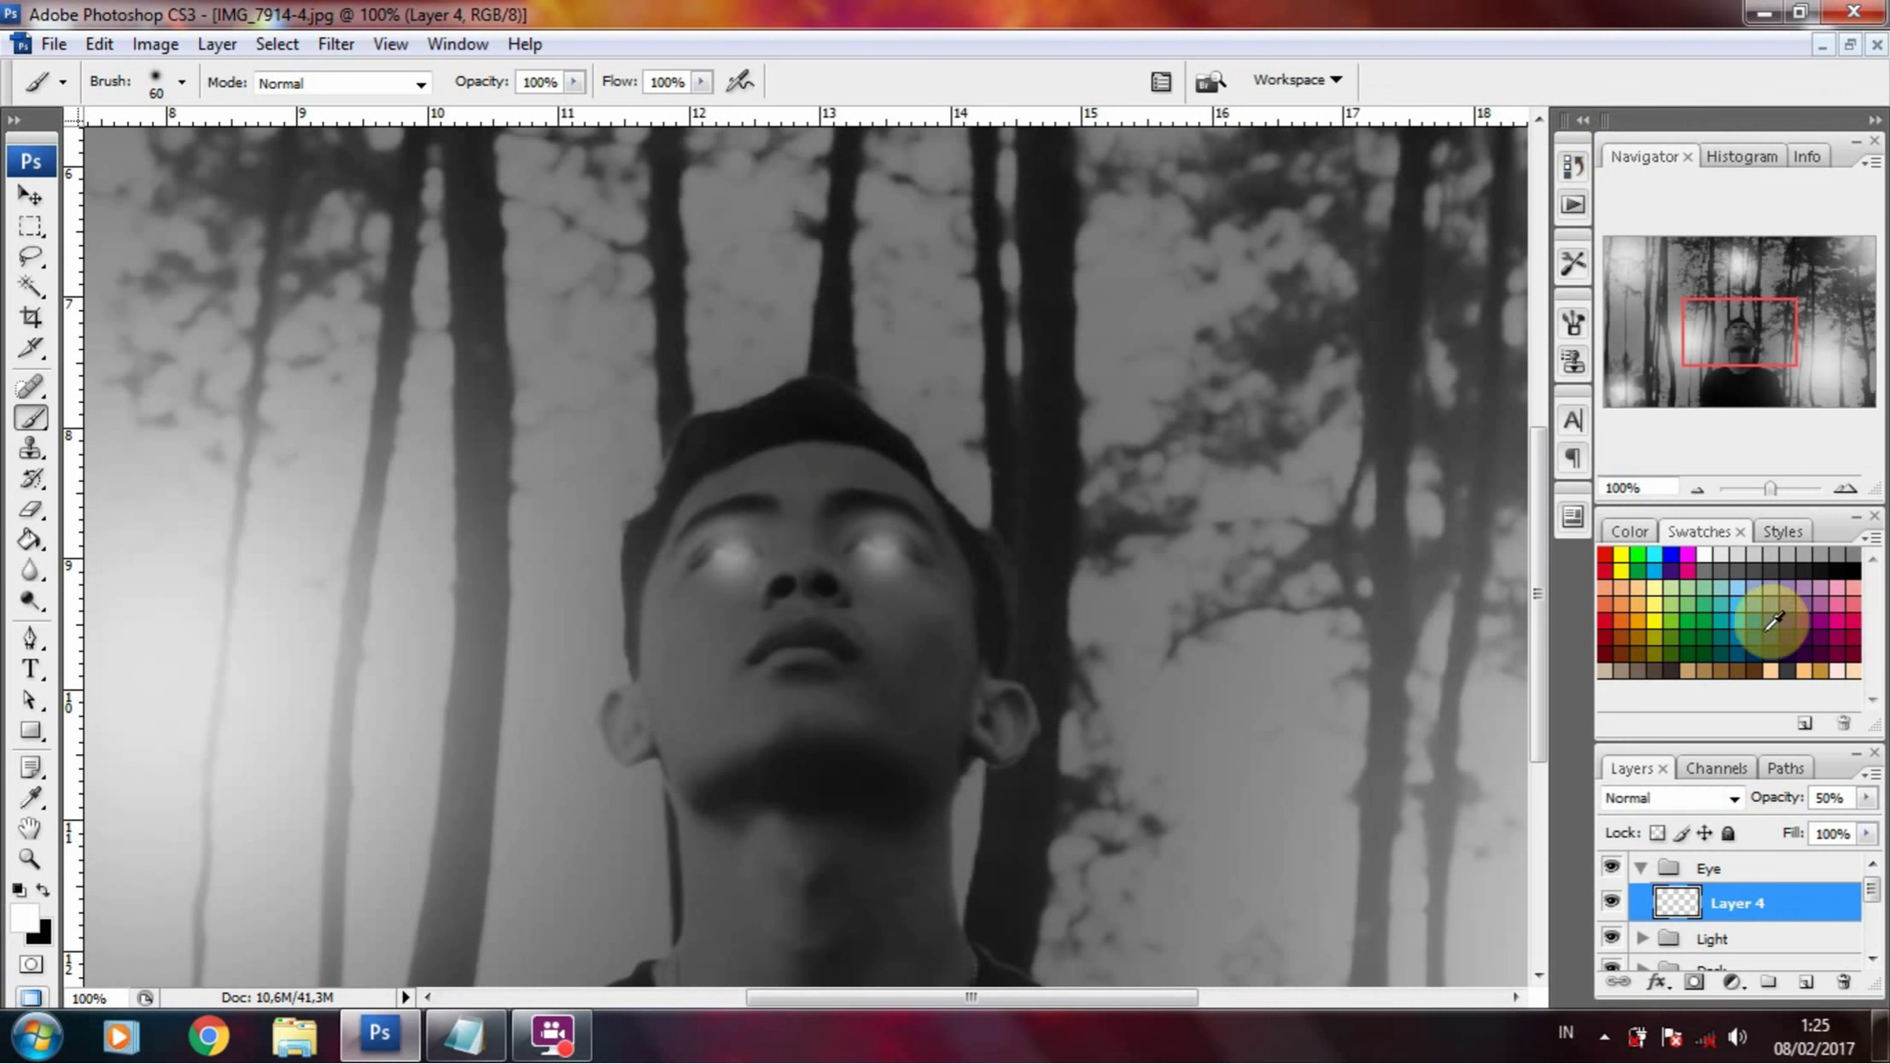
pyautogui.click(726, 546)
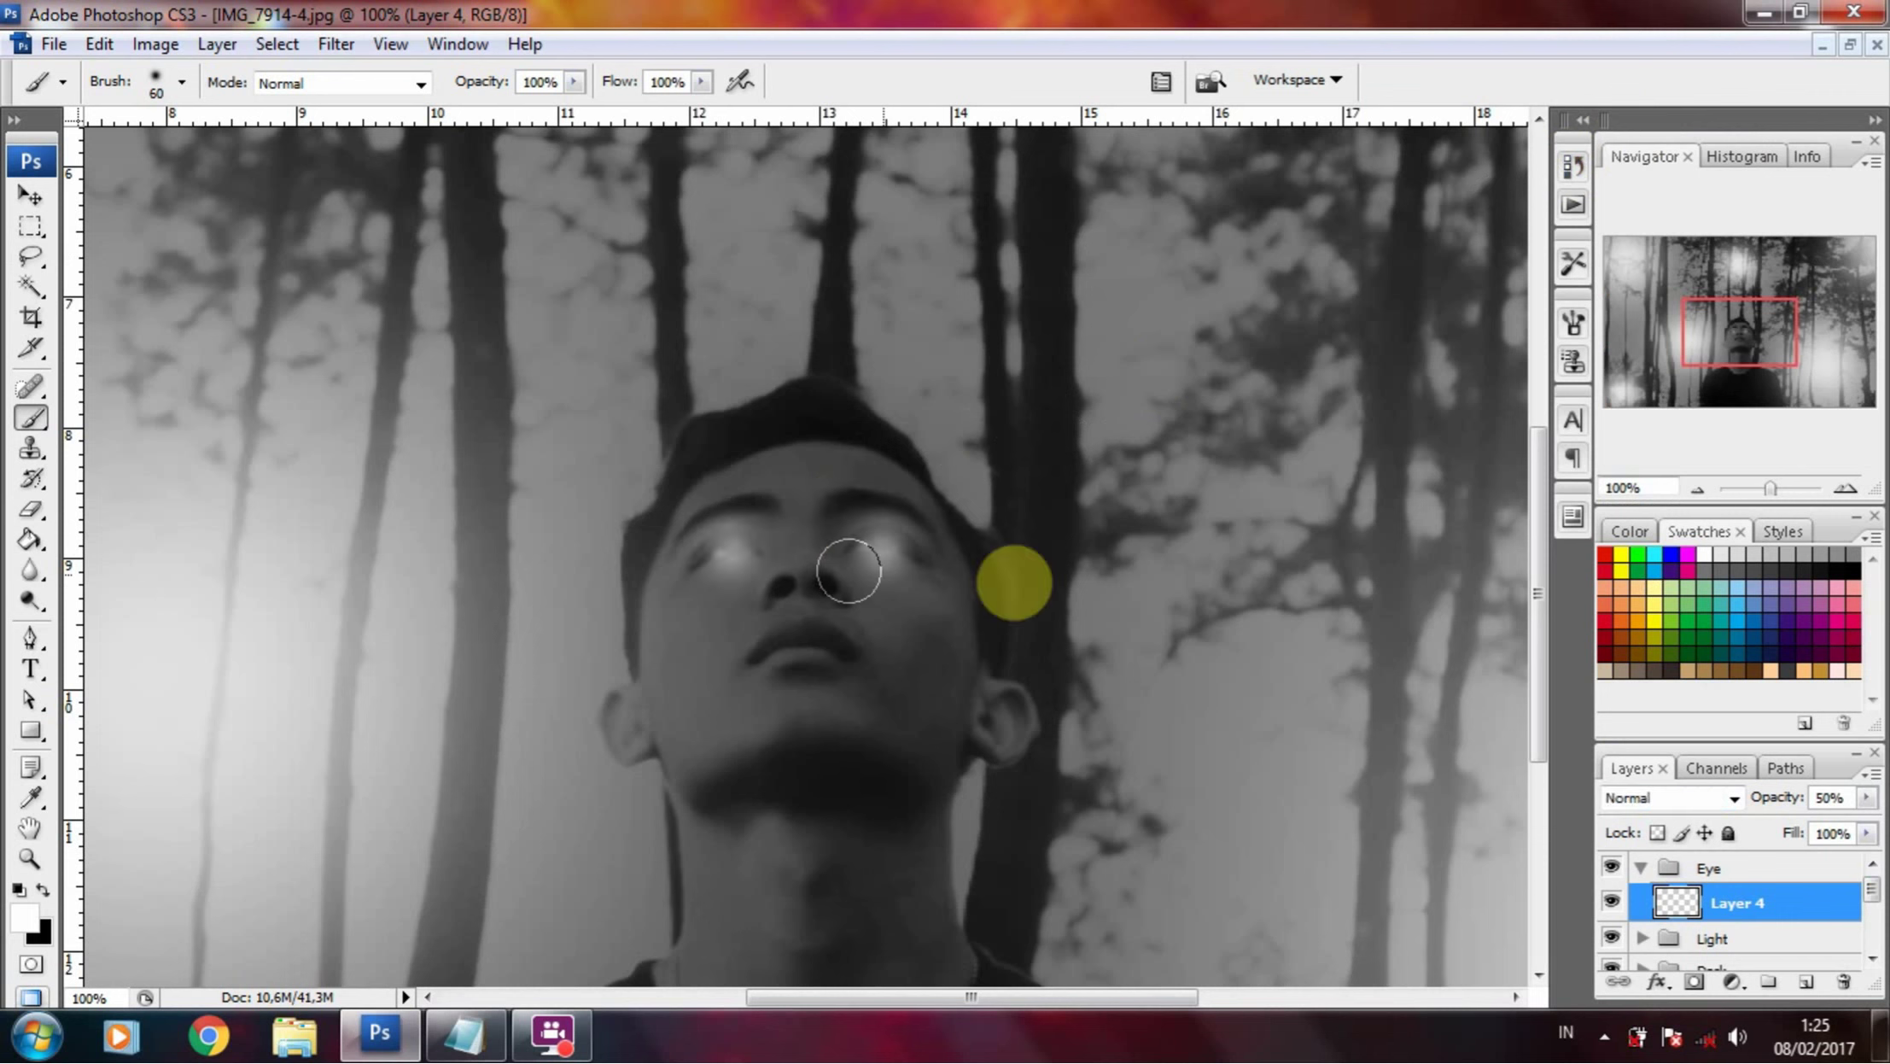
pyautogui.click(1803, 980)
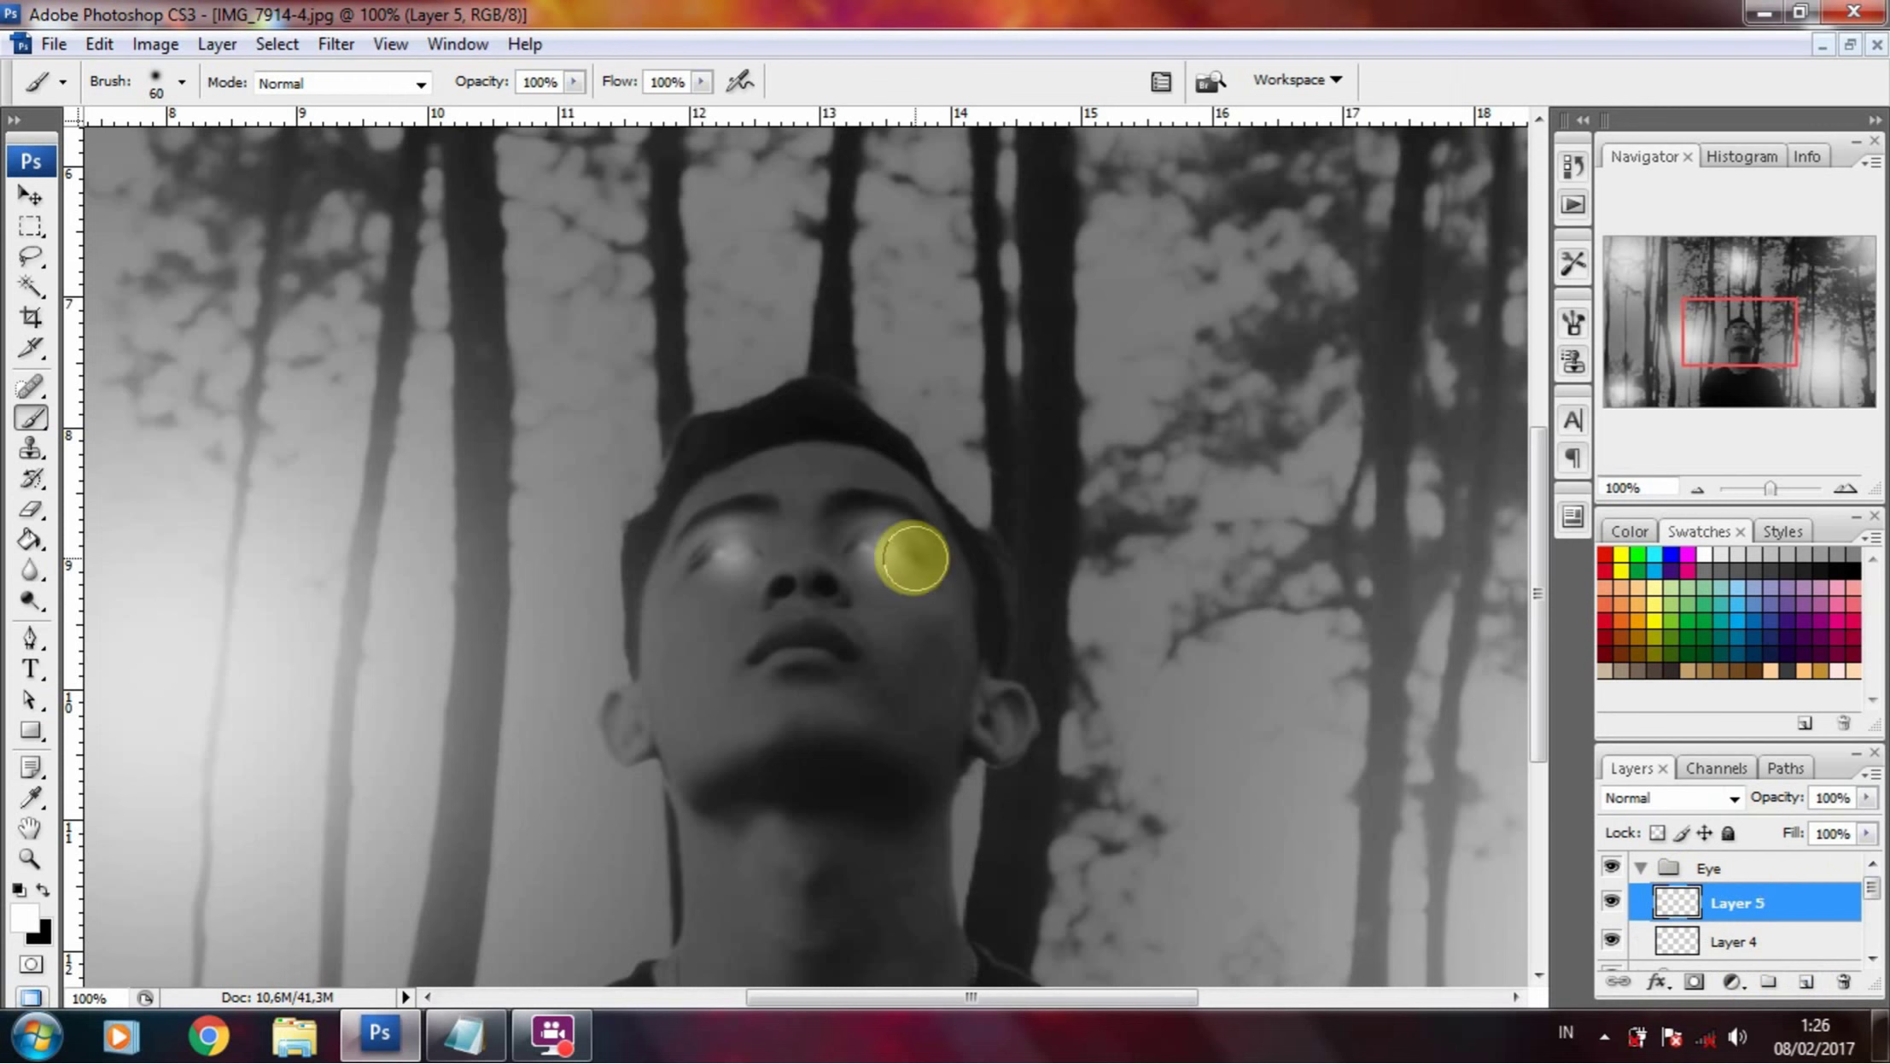
# - Paint small bright white dots on both pupils on Layer 5
pyautogui.press('[')
pyautogui.press('[')
pyautogui.press('[')
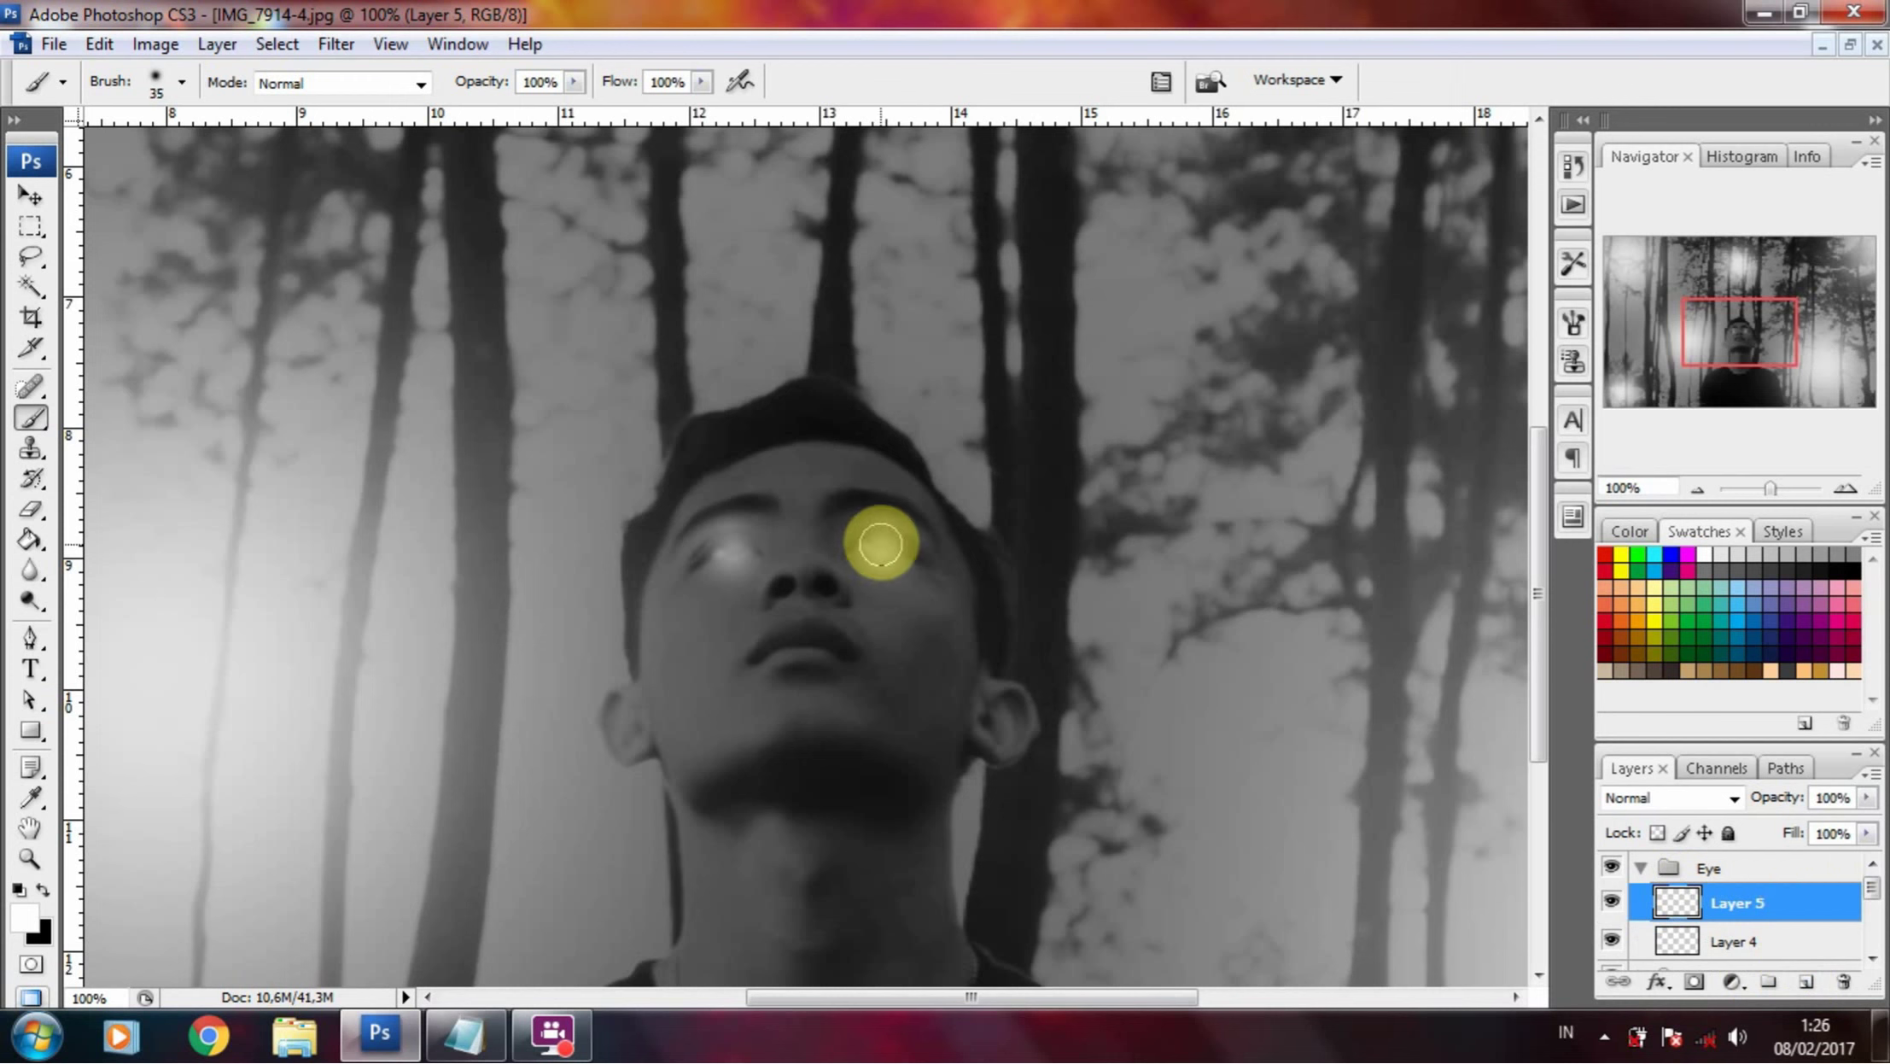
pyautogui.click(880, 540)
pyautogui.click(734, 544)
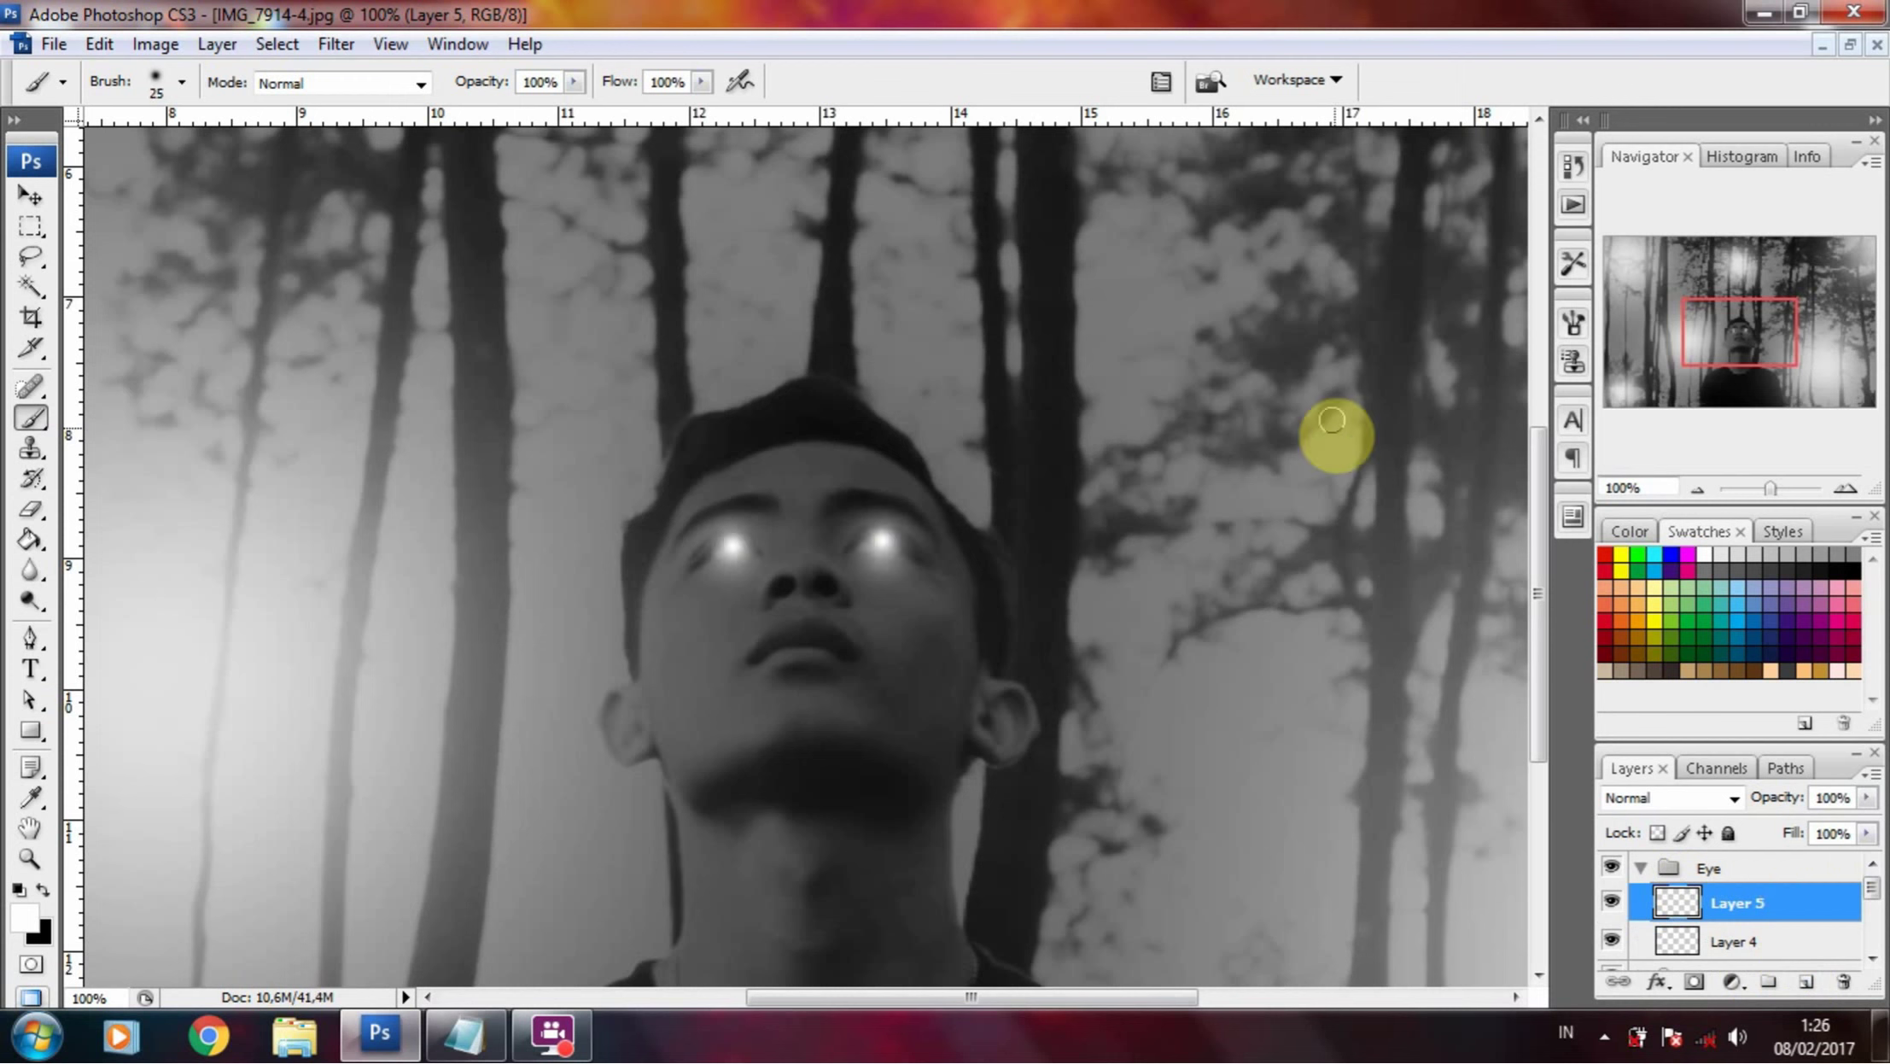
# - Add Layer 6 in Soft Light mode, paint over the eyes, and lower it to 62% opacity
pyautogui.click(1806, 982)
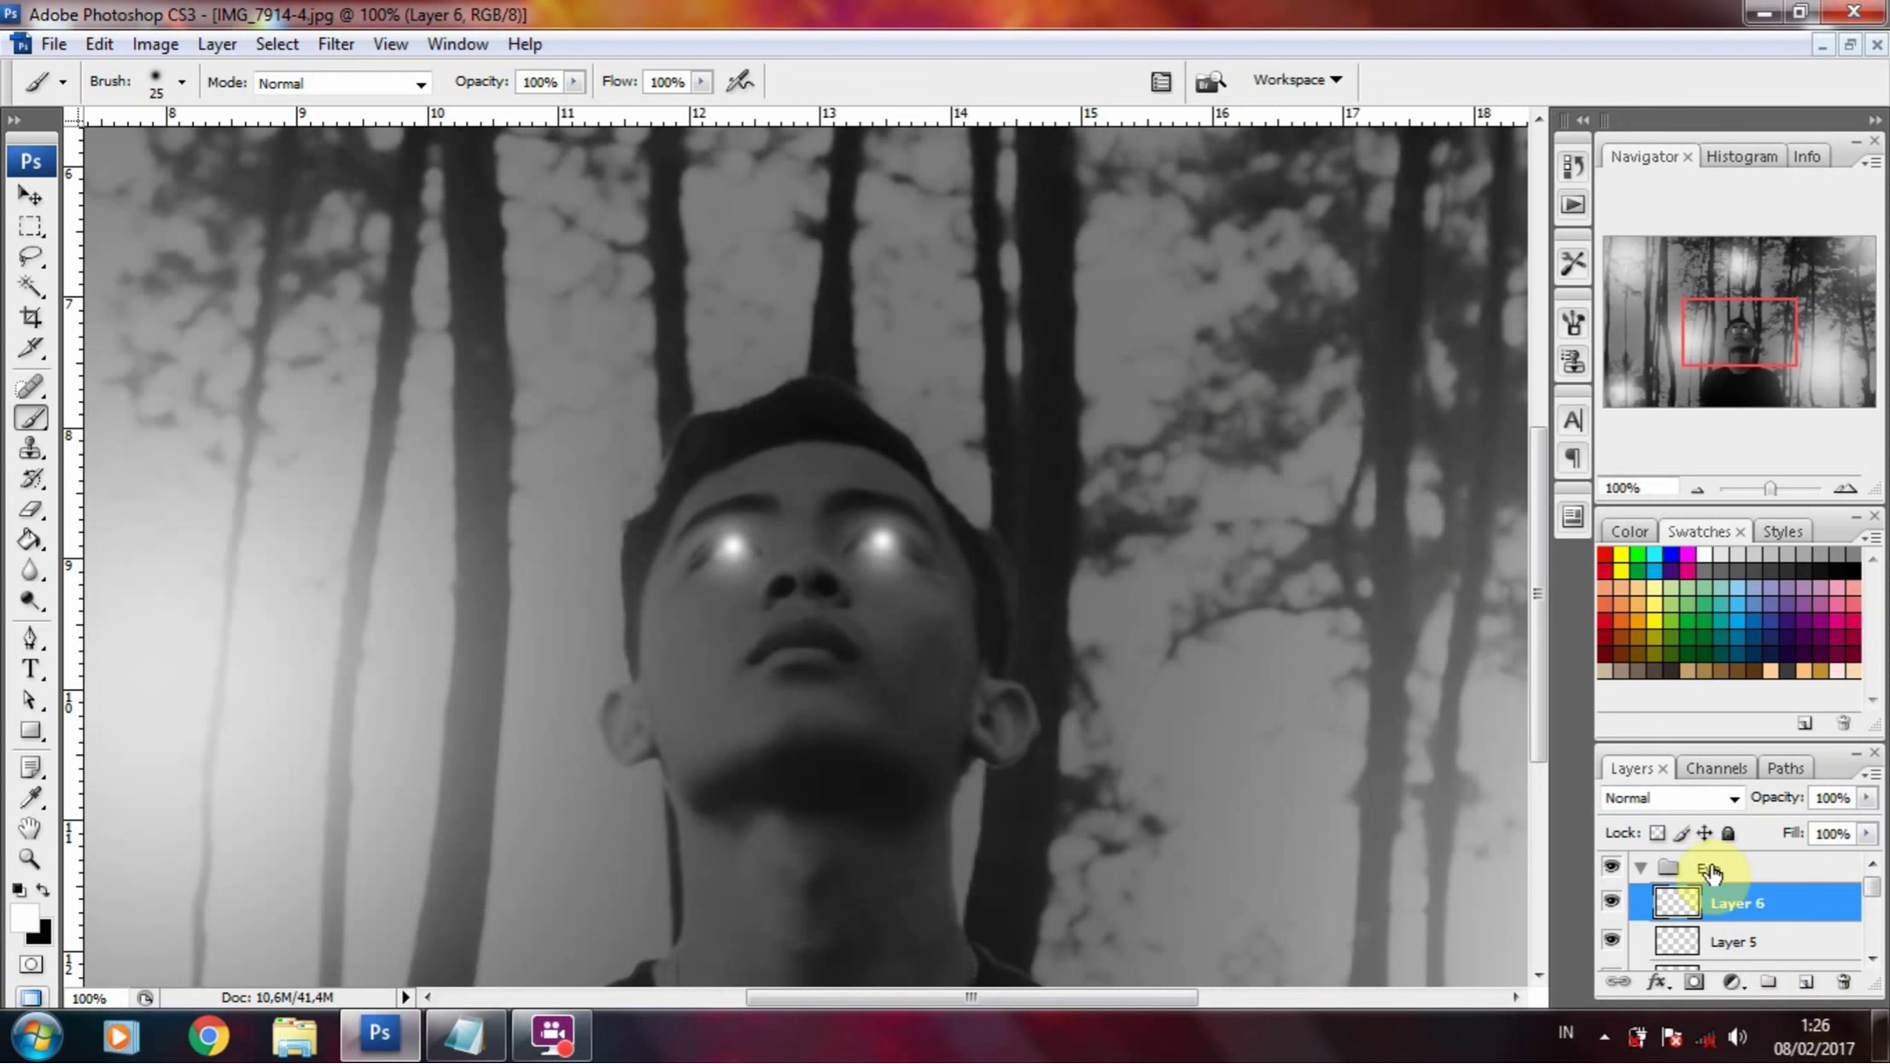
pyautogui.click(1735, 800)
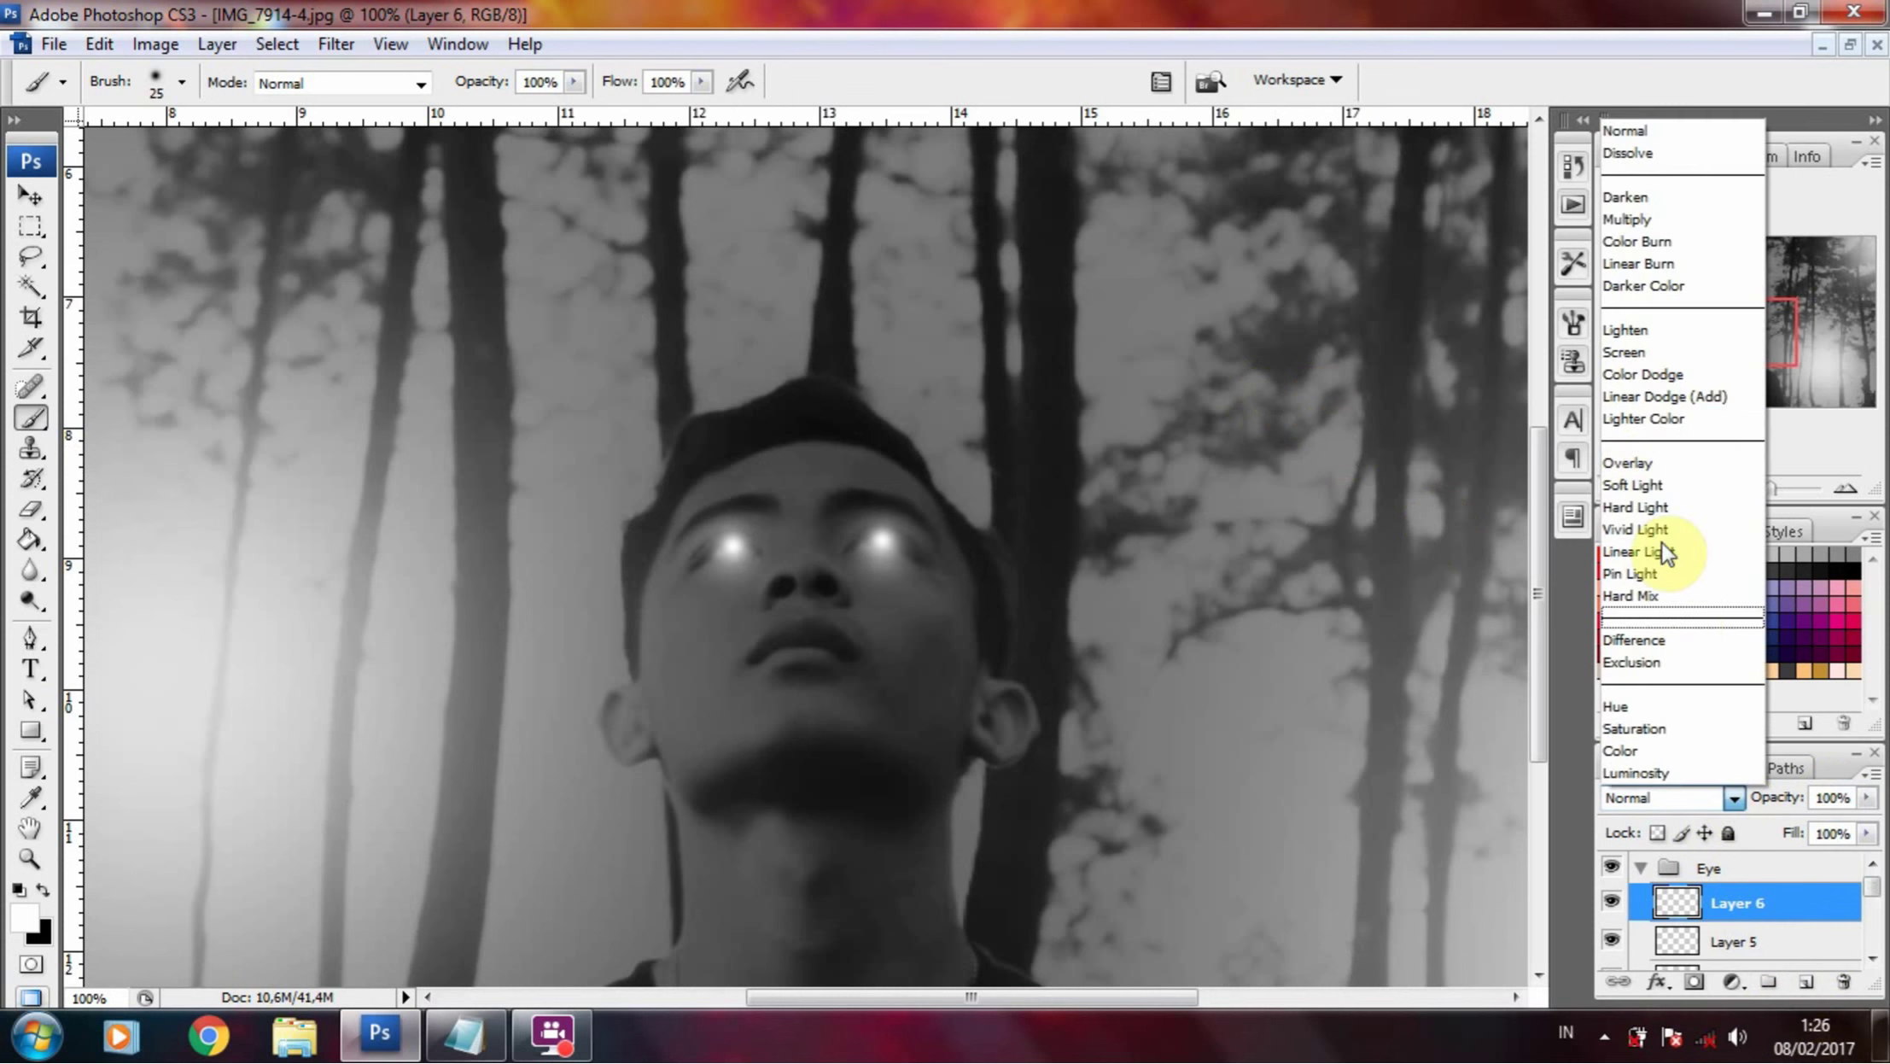
pyautogui.click(1667, 478)
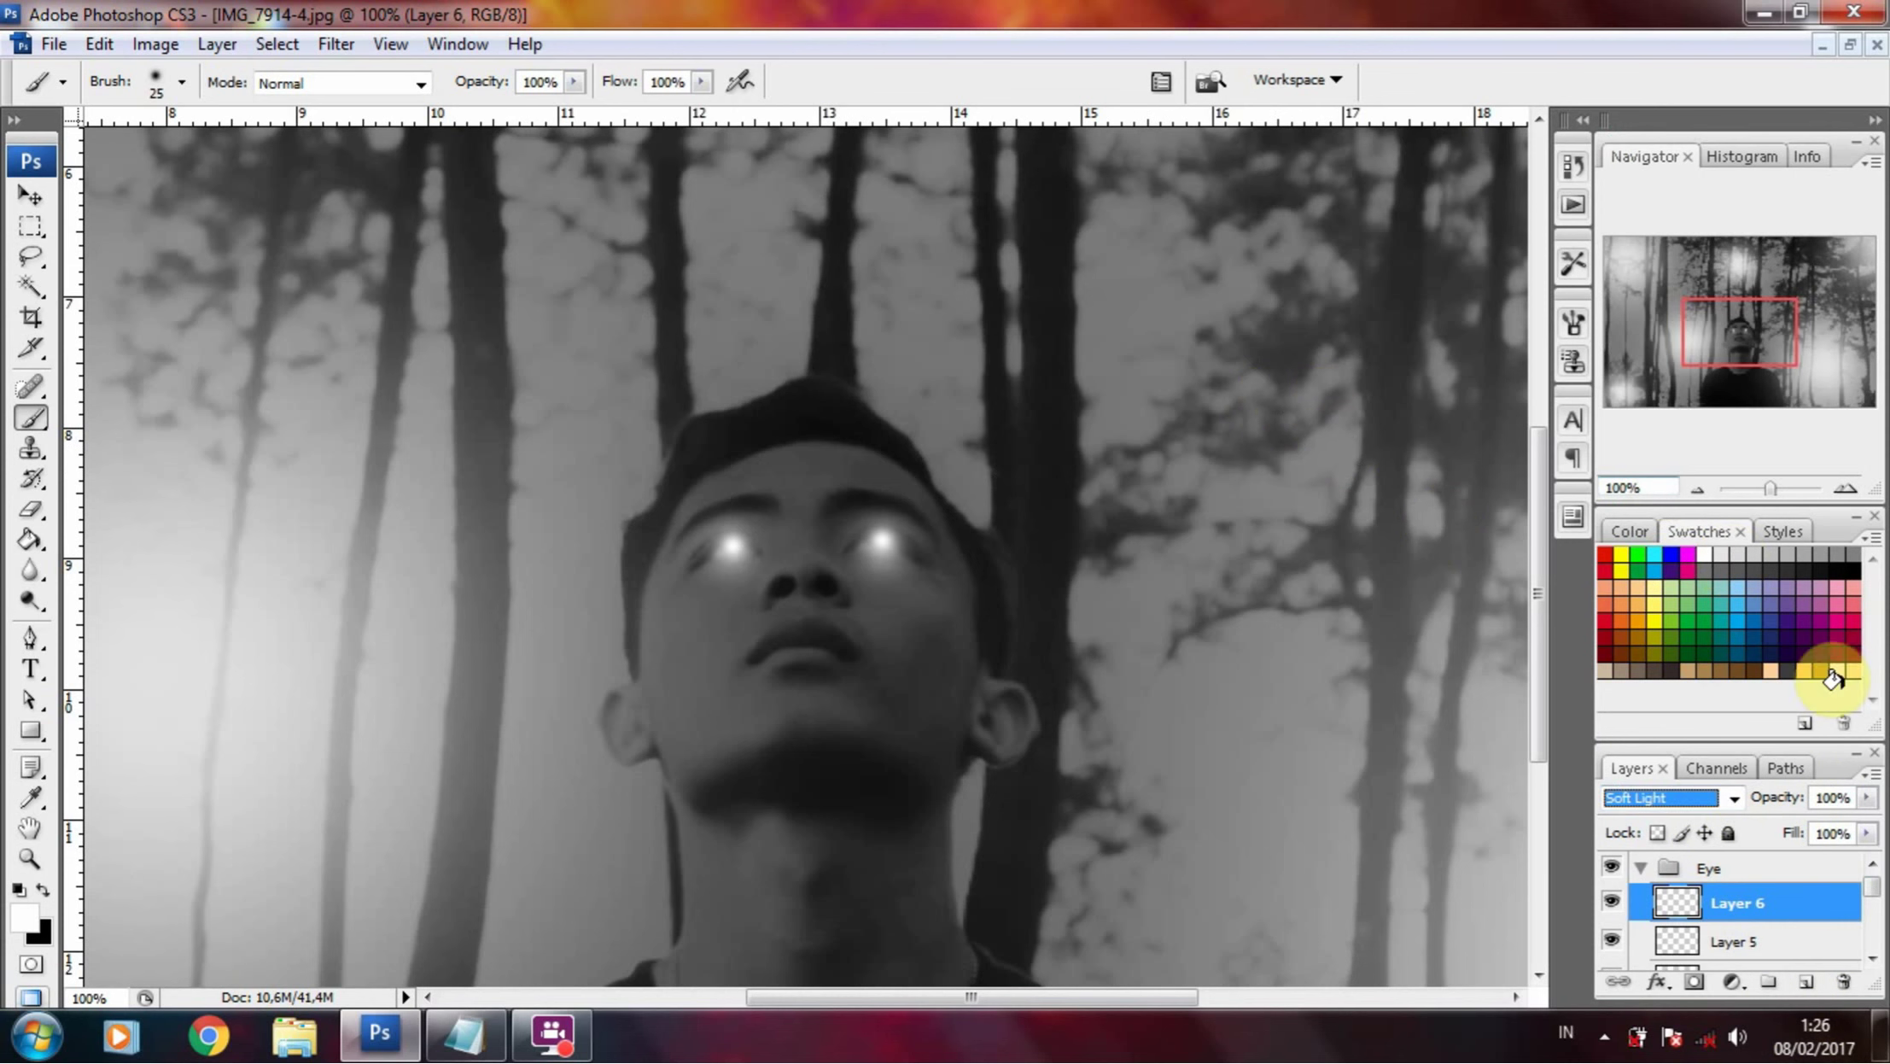
pyautogui.click(1034, 510)
pyautogui.press(']')
pyautogui.press(']')
pyautogui.press(']')
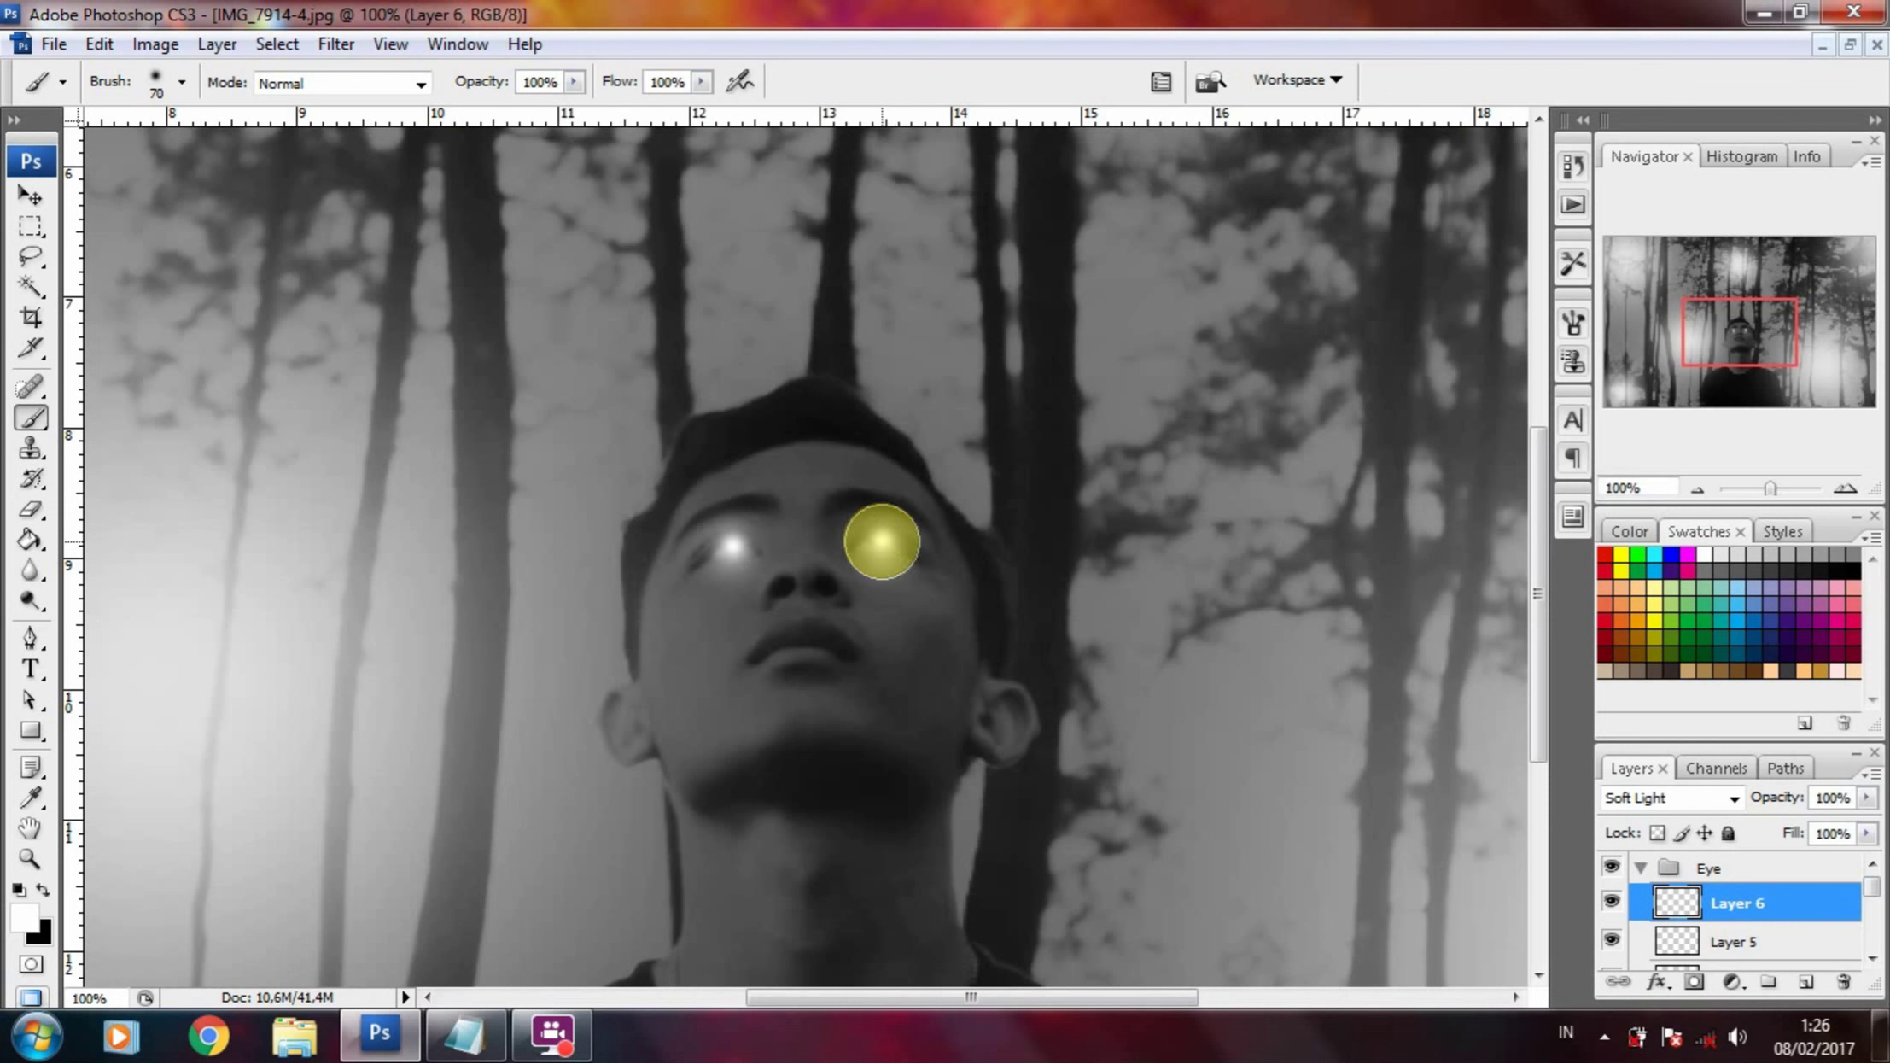
pyautogui.press('[')
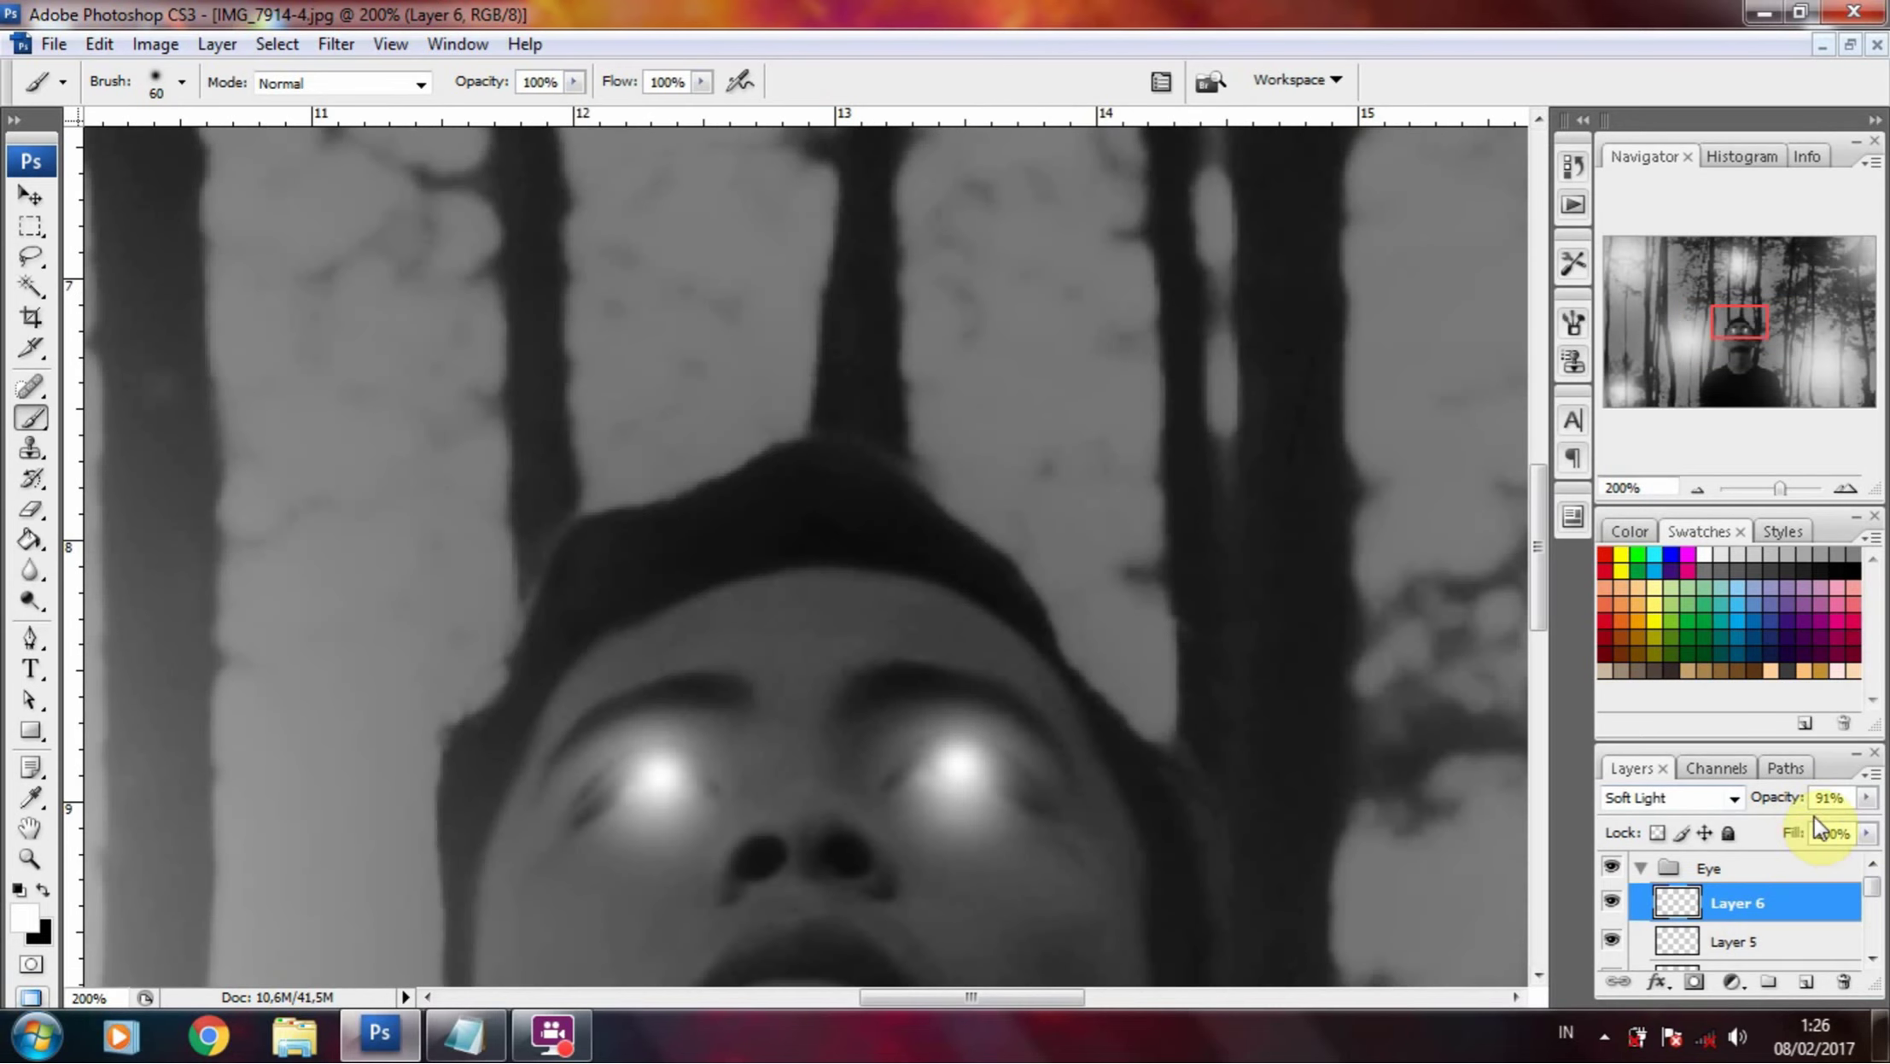
pyautogui.moveTo(1868, 797); pyautogui.dragTo(1855, 827)
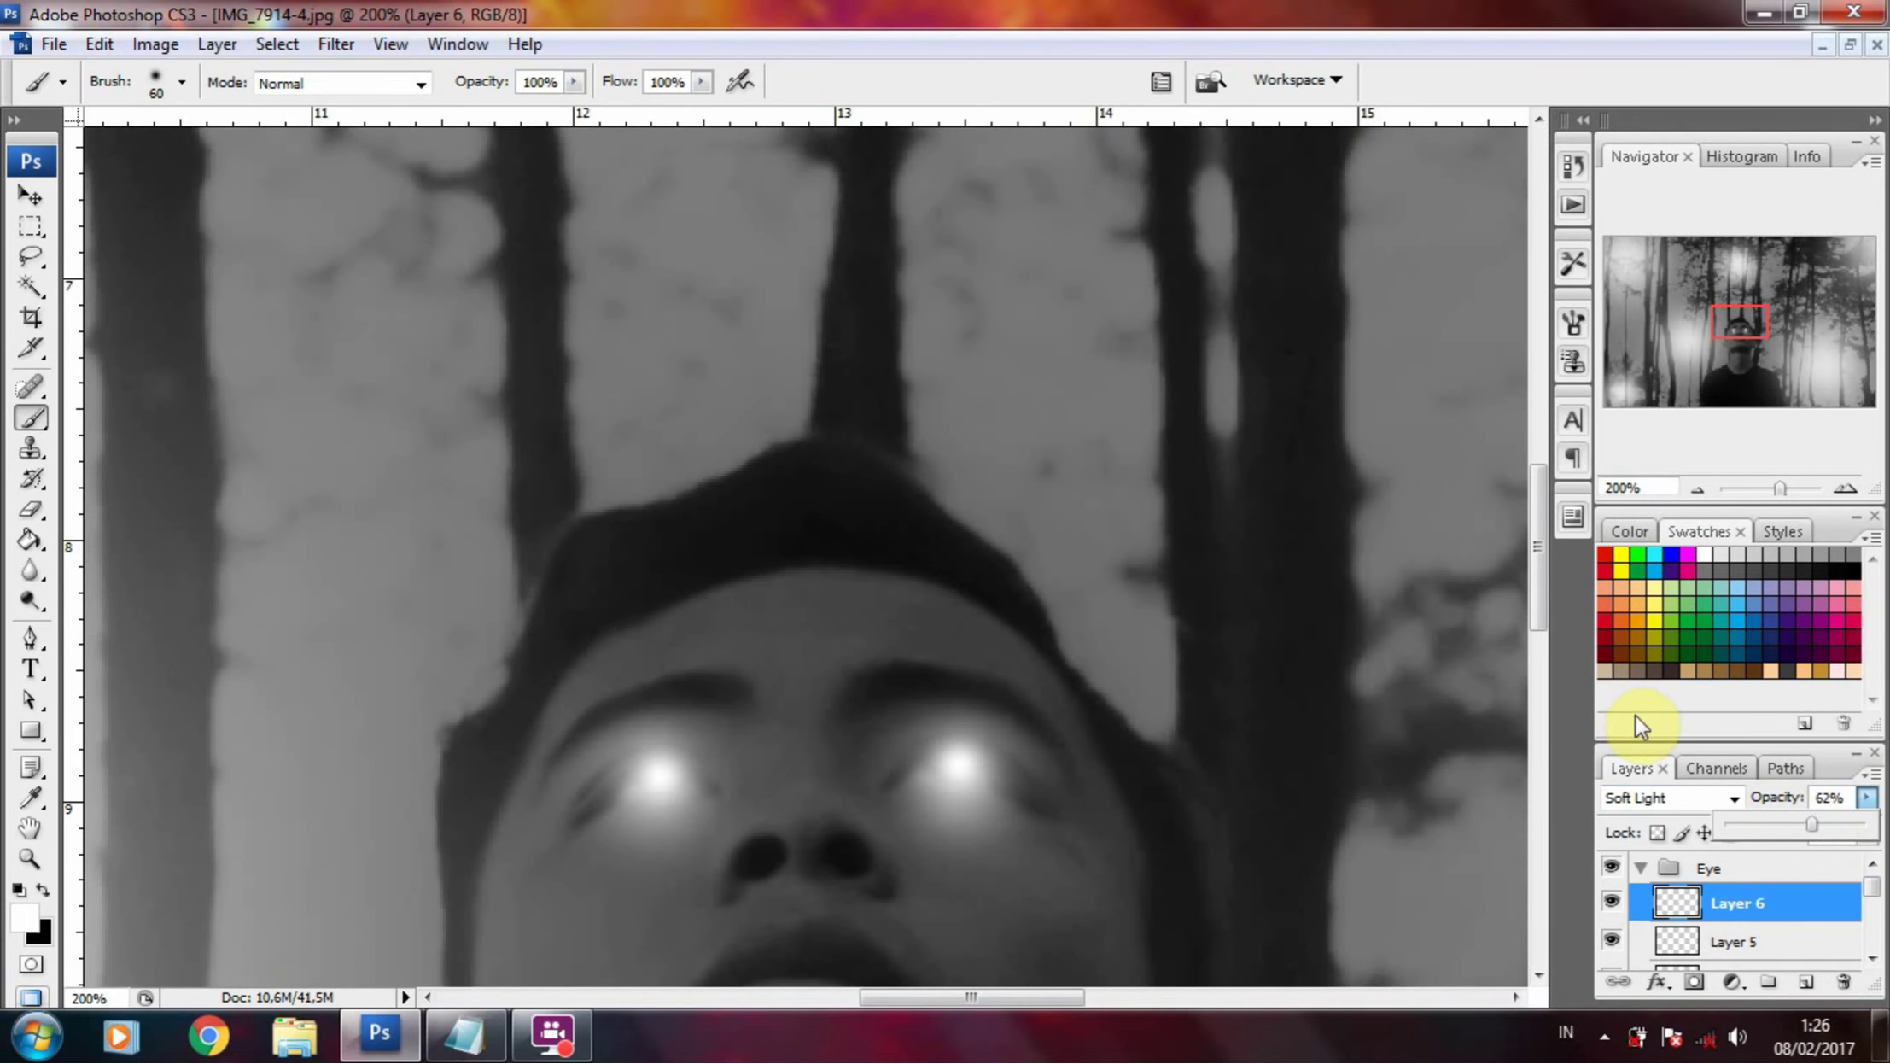
pyautogui.hotkey('ctrl', '-')
pyautogui.hotkey('ctrl', '-')
pyautogui.hotkey('ctrl', '-')
# - Try a Curves adjustment on the Background layer, lowering its shadow and midtone points
pyautogui.click(1639, 871)
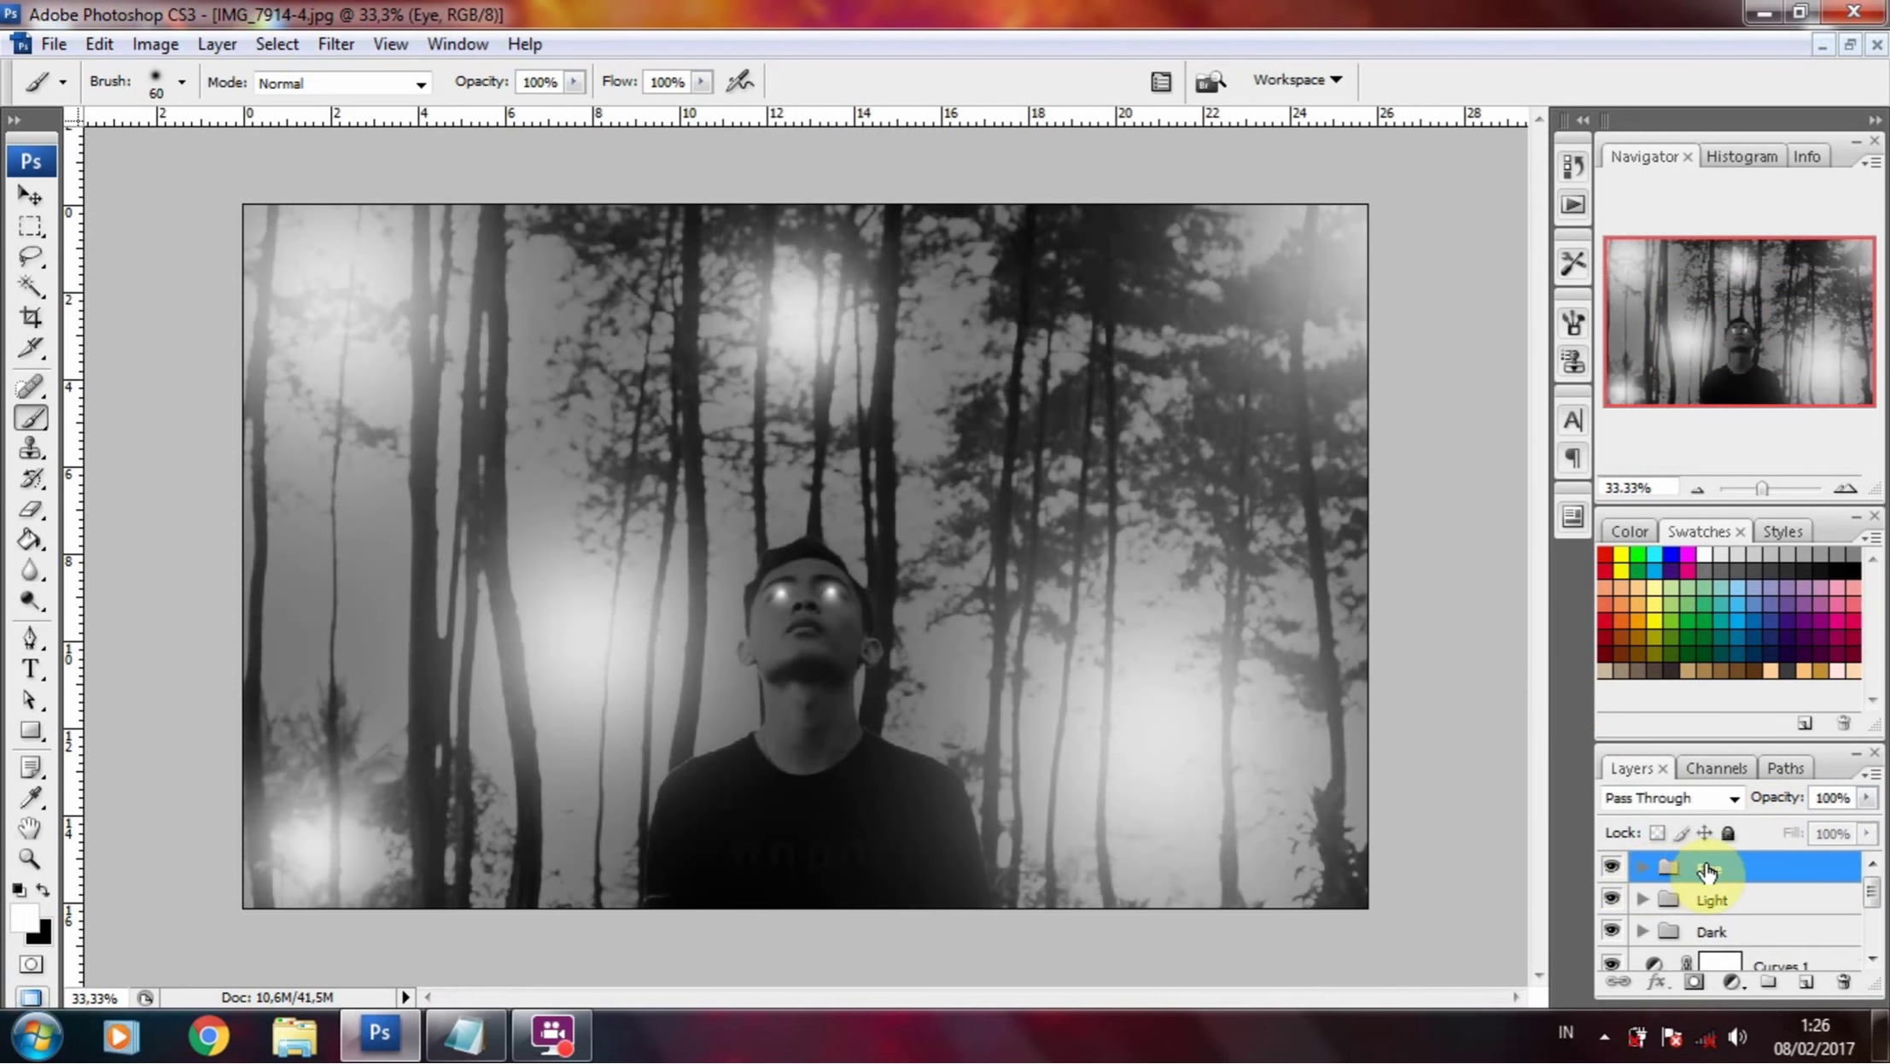
pyautogui.moveTo(1872, 888); pyautogui.dragTo(1874, 939)
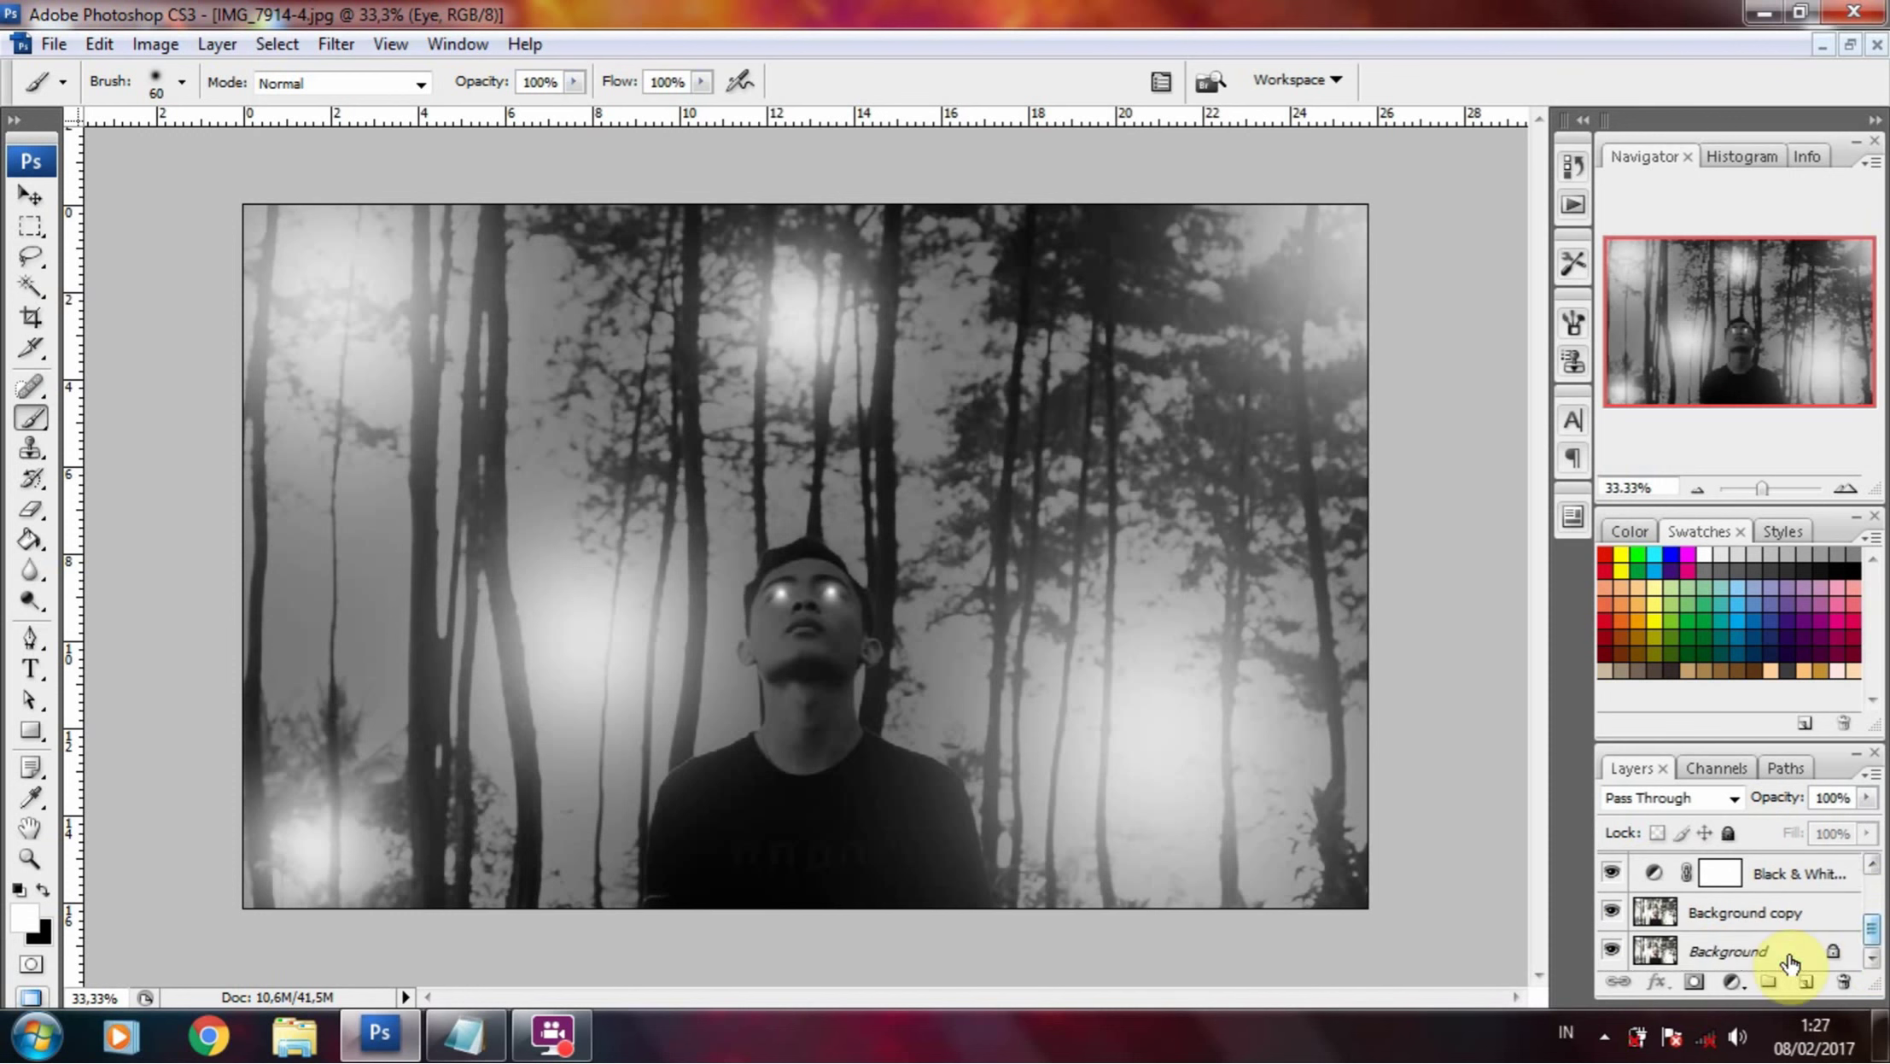
pyautogui.click(1717, 952)
pyautogui.click(1733, 982)
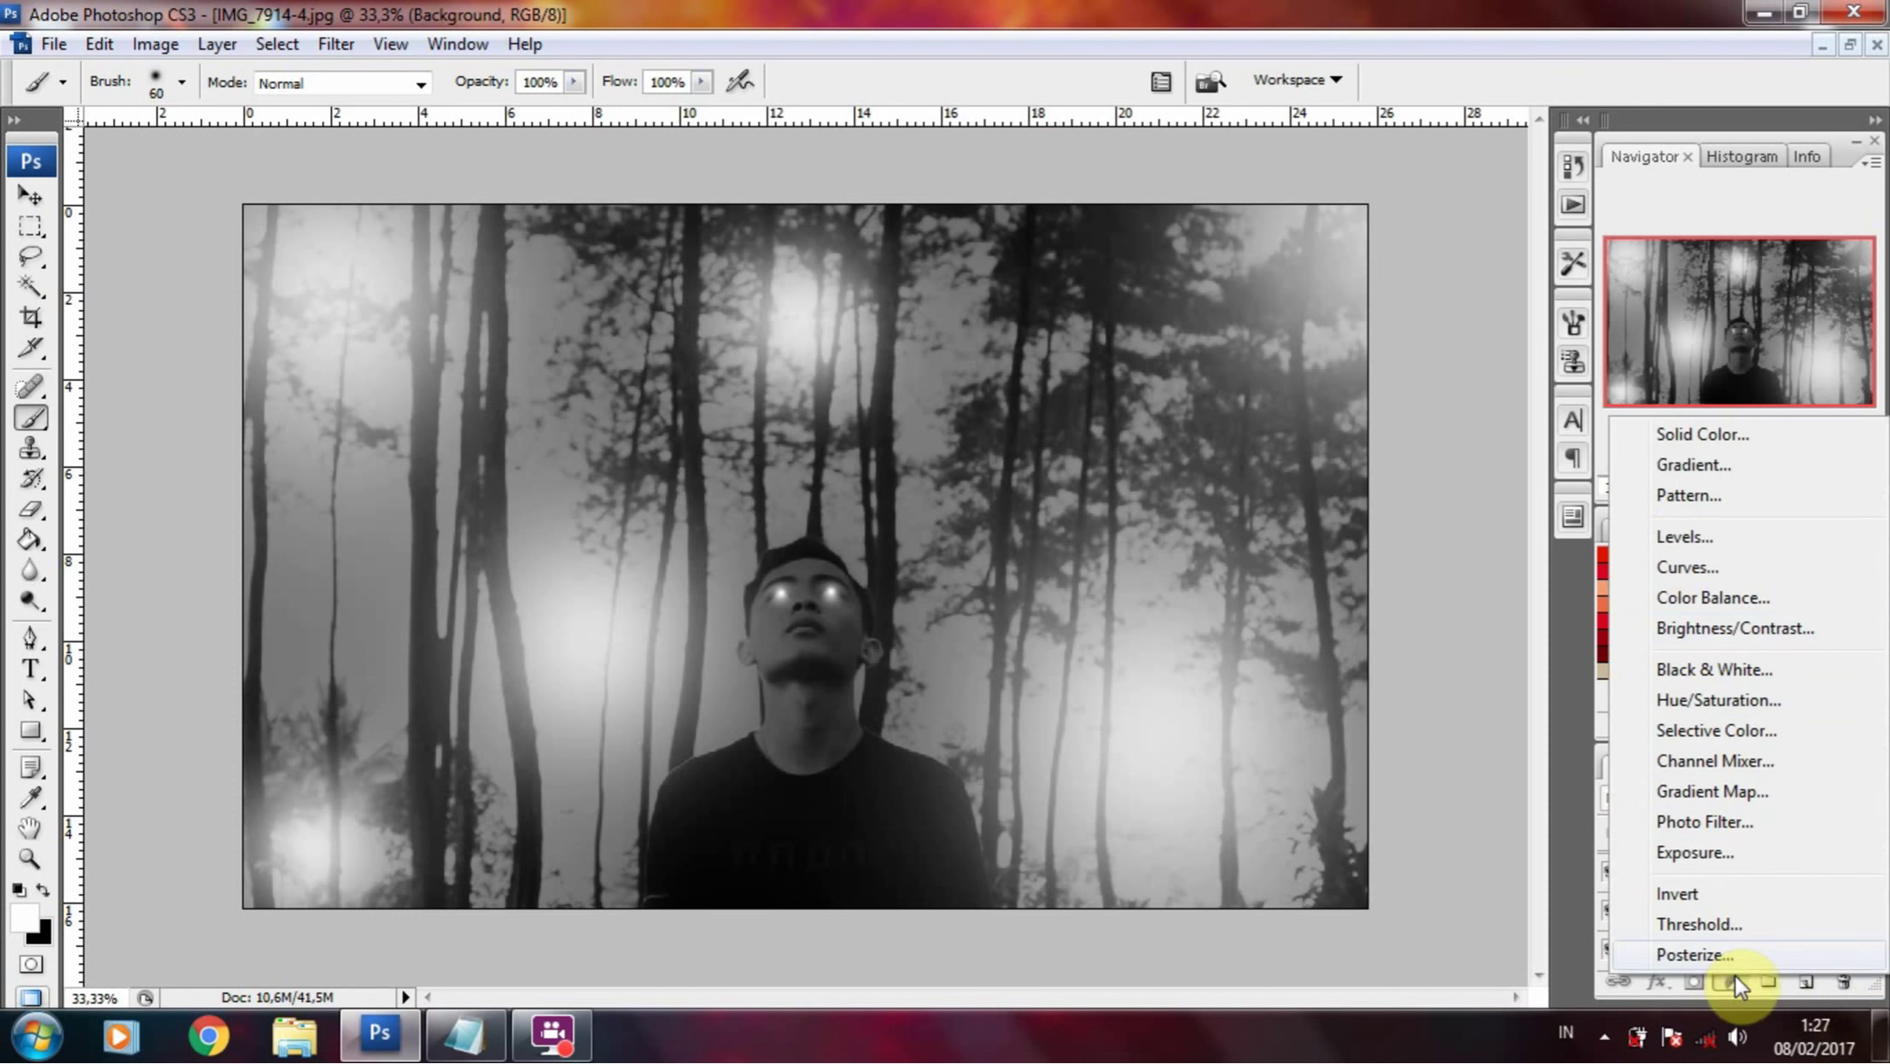
pyautogui.click(1686, 568)
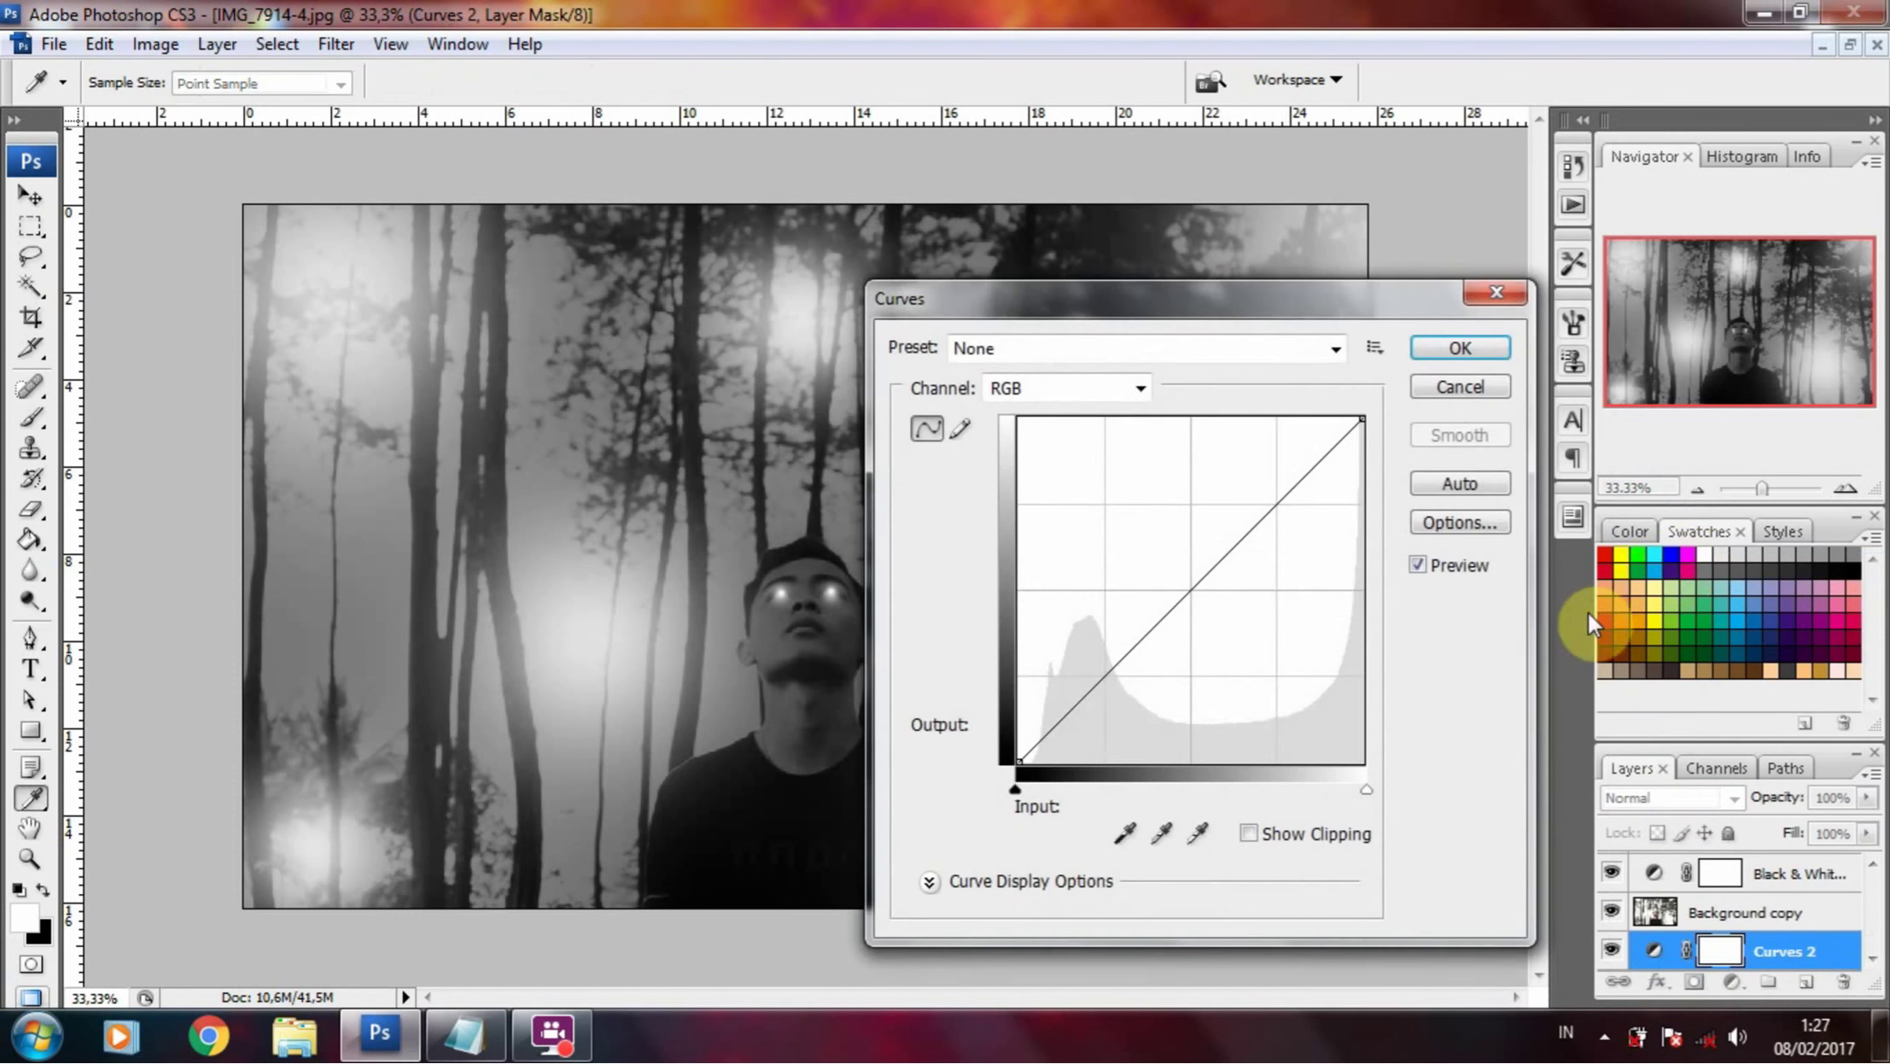
pyautogui.click(1104, 675)
pyautogui.click(1192, 591)
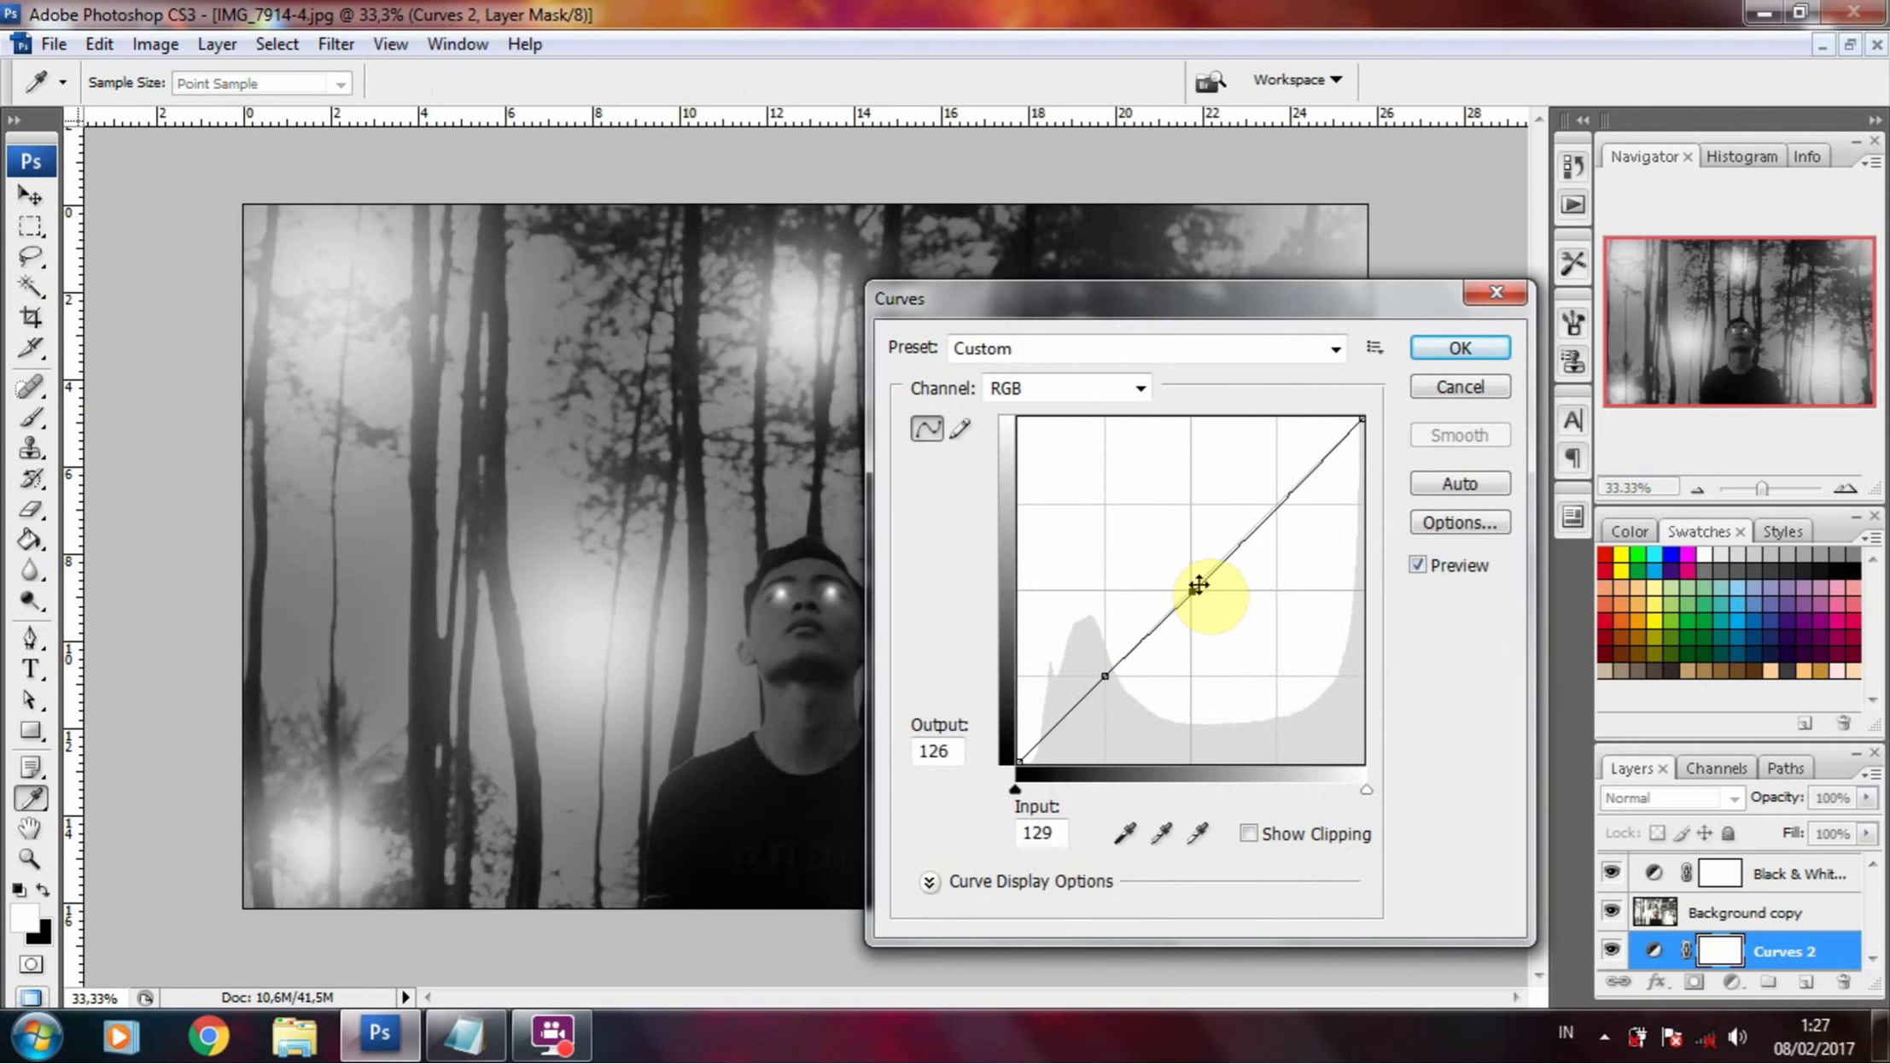
pyautogui.click(1275, 506)
pyautogui.moveTo(1104, 678); pyautogui.dragTo(1105, 694)
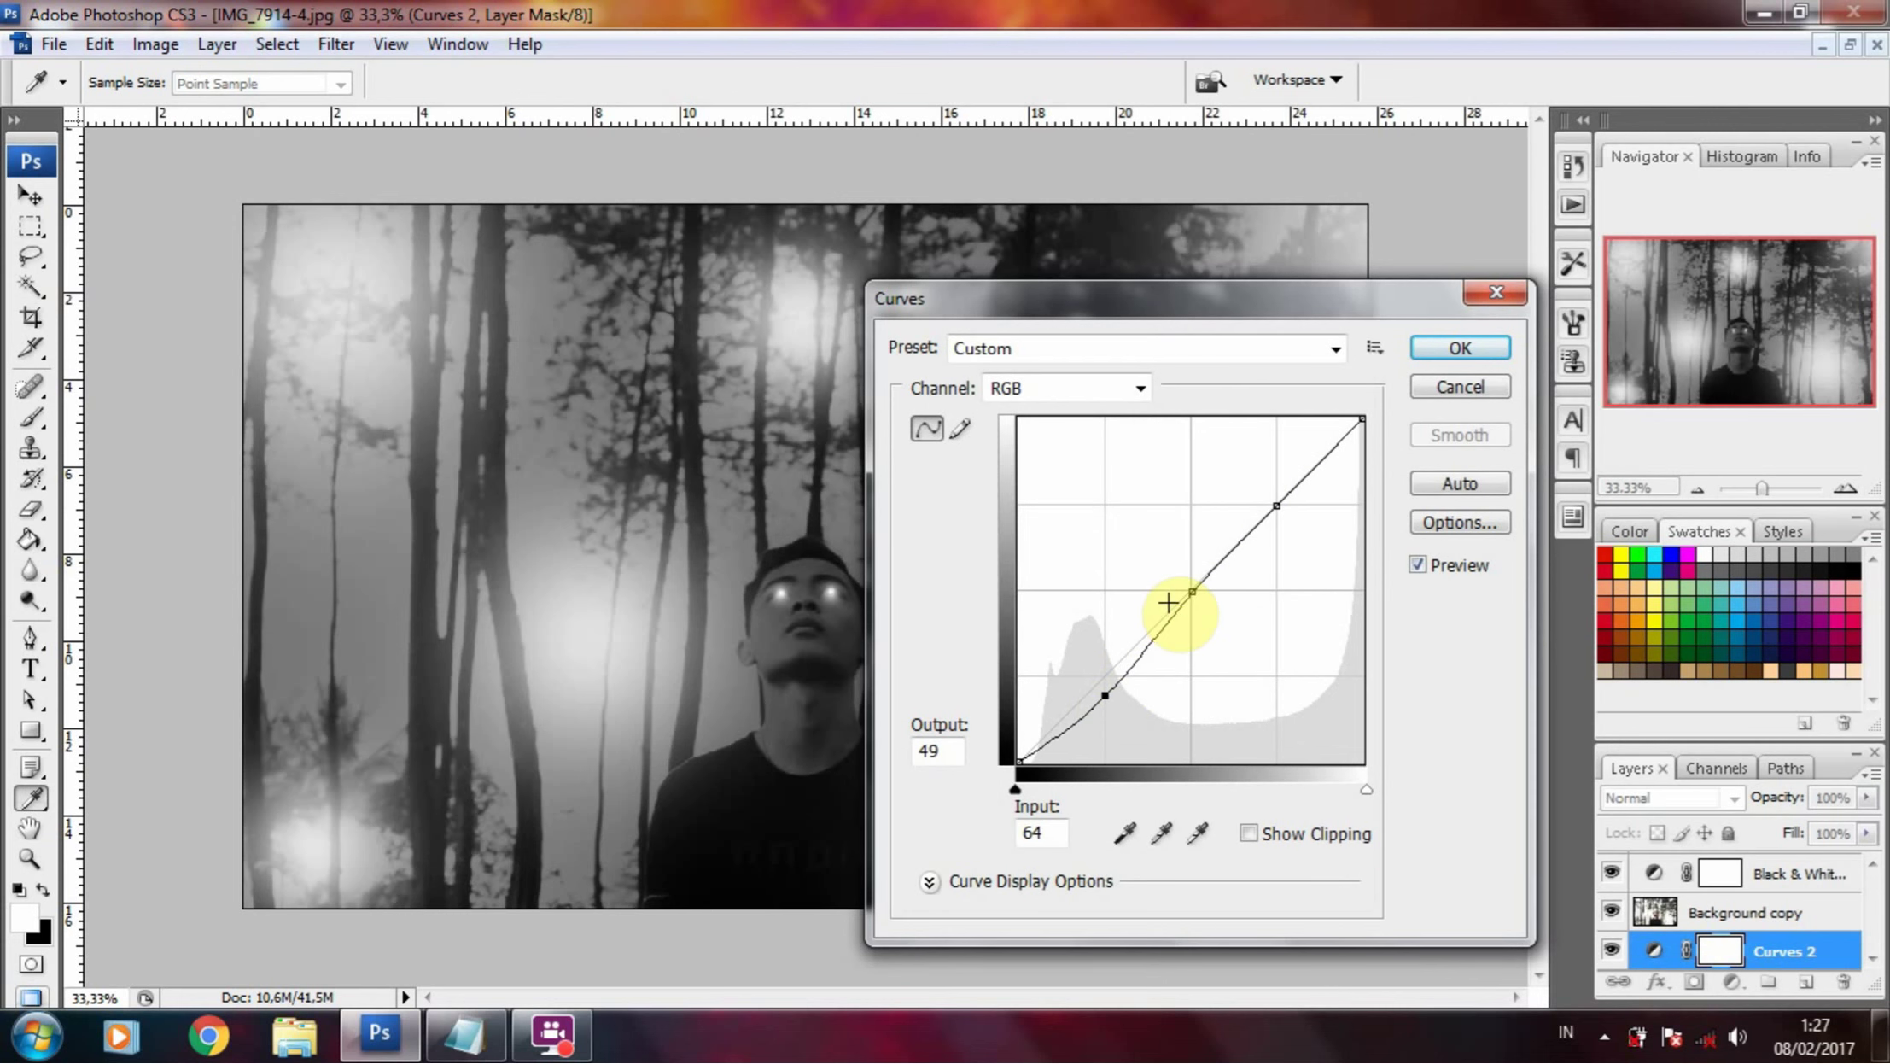
pyautogui.moveTo(1192, 591); pyautogui.dragTo(1192, 626)
# - Discard that Curves adjustment and add a new one above Background copy with shadow, midtone and highlight points
pyautogui.click(1470, 388)
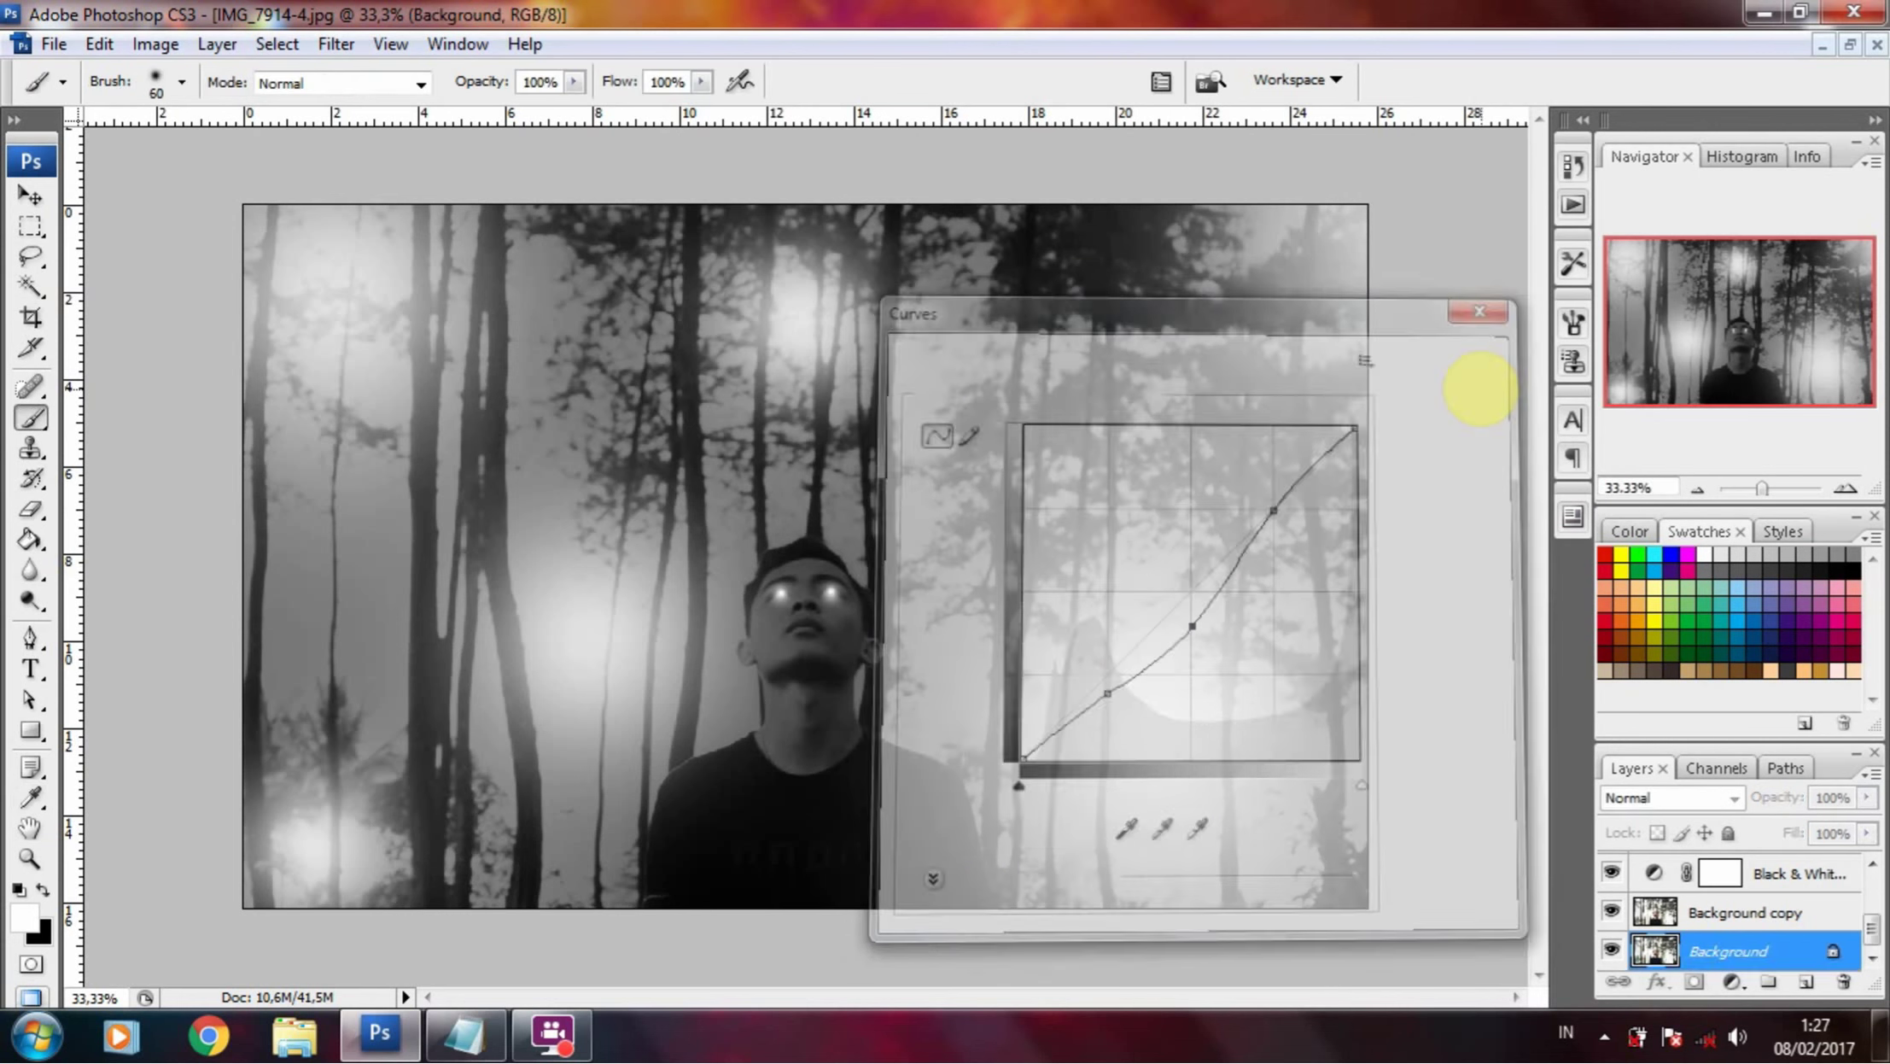
pyautogui.click(1718, 914)
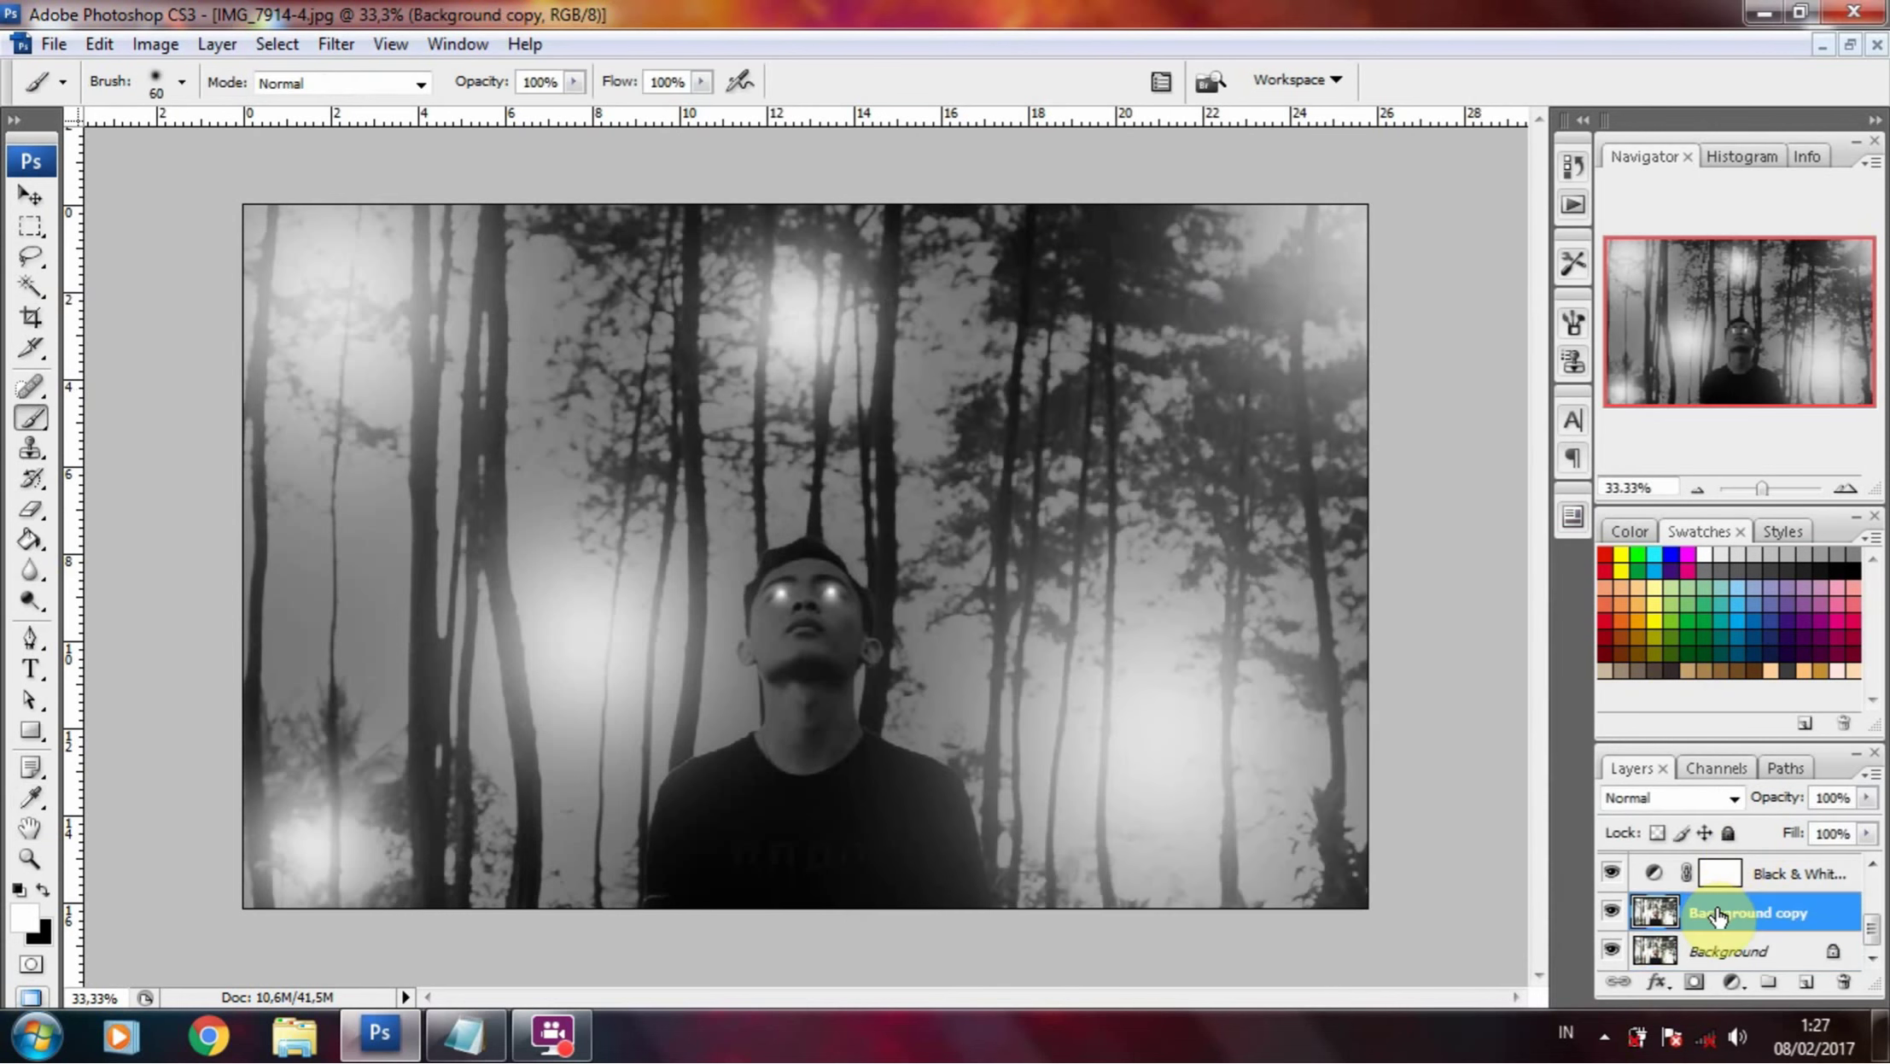
pyautogui.click(1732, 982)
pyautogui.click(1688, 576)
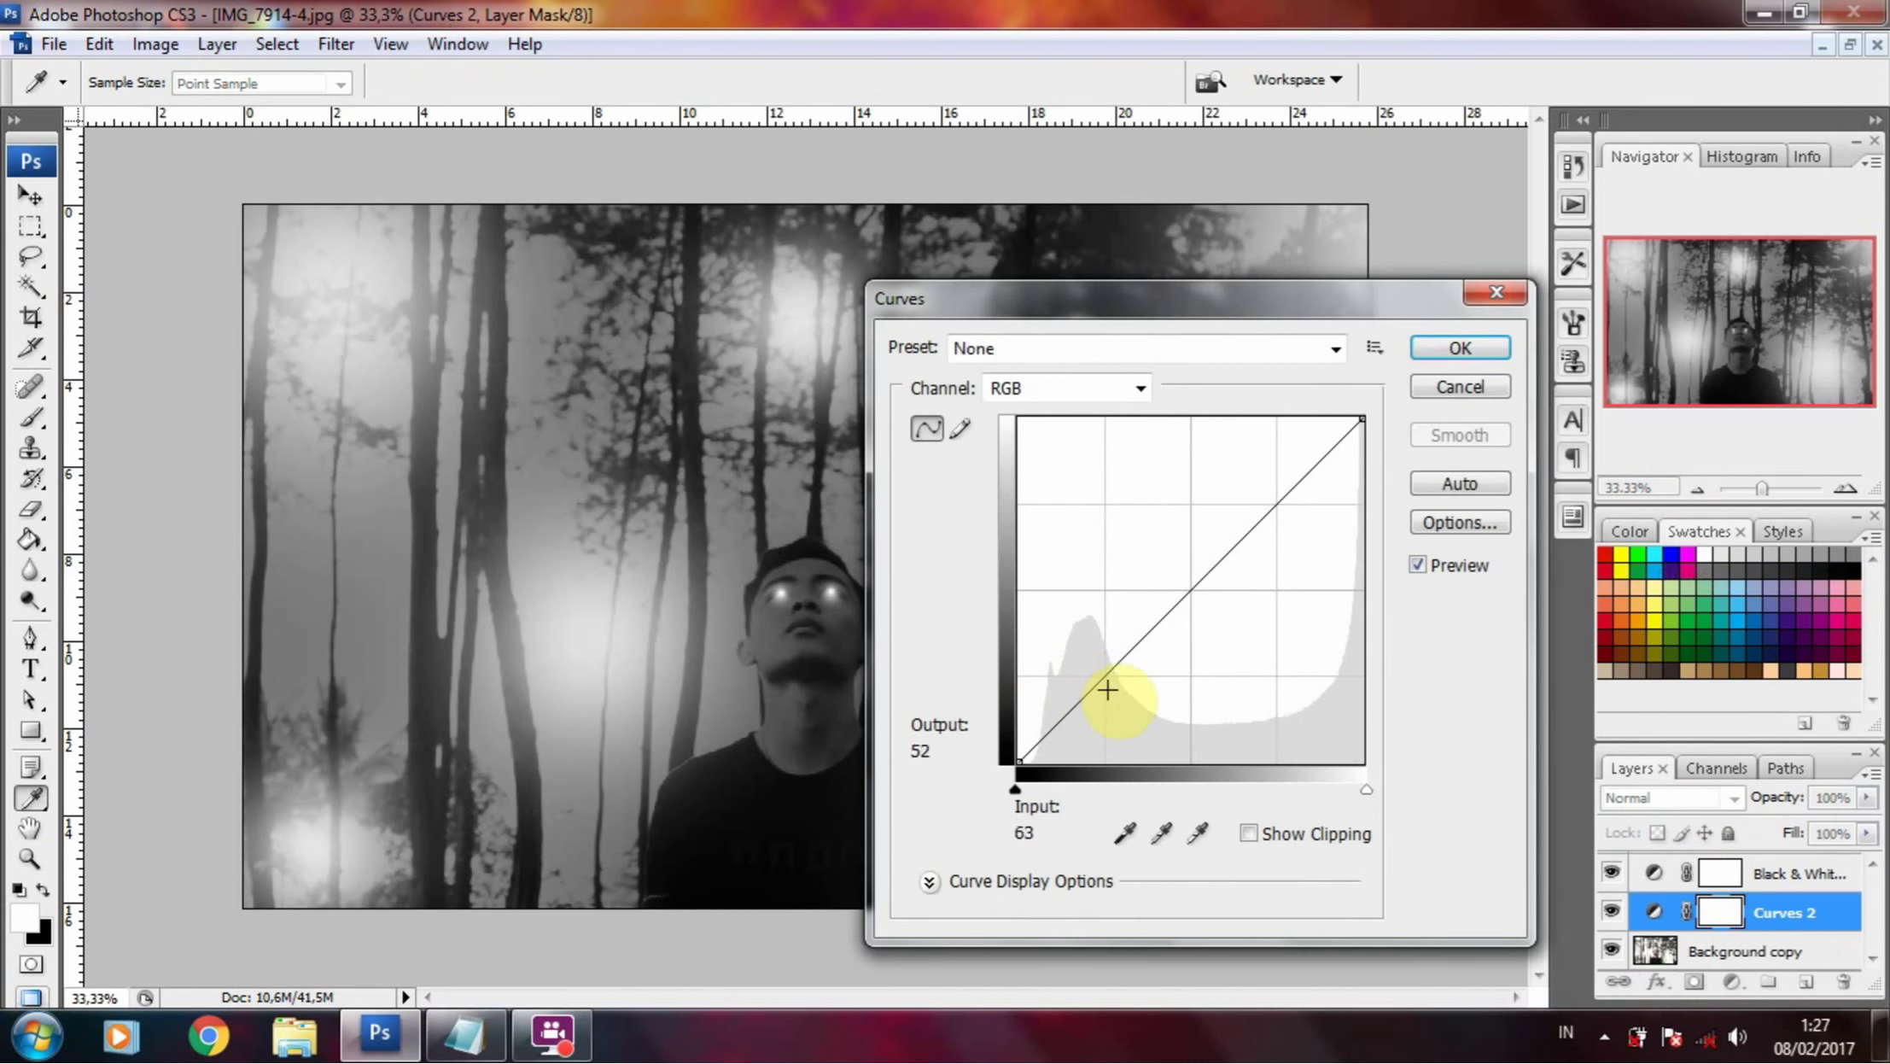
pyautogui.click(1104, 677)
pyautogui.click(1187, 598)
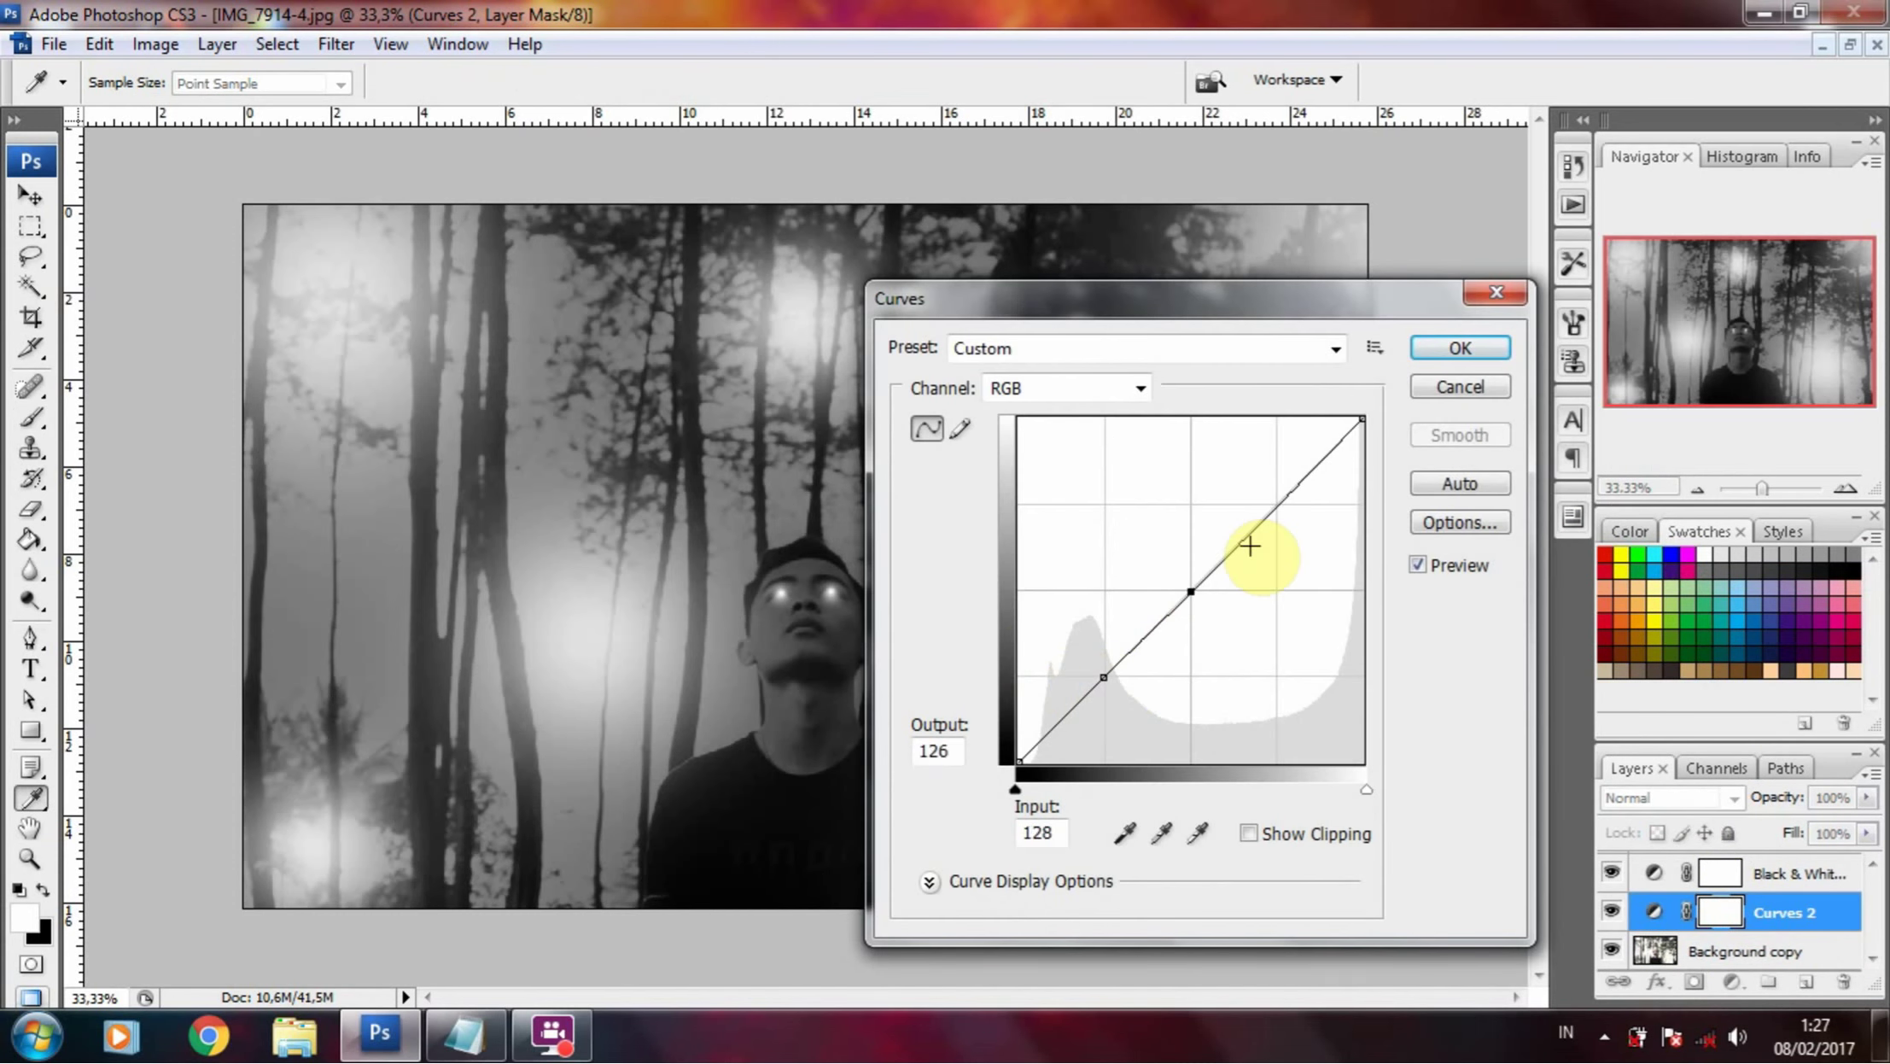
pyautogui.click(1278, 508)
# - Pull the shadow, midtone and highlight points down so the curve darkens the photo
pyautogui.moveTo(1105, 680)
pyautogui.mouseDown()
pyautogui.moveTo(1109, 726)
pyautogui.moveTo(1107, 707)
pyautogui.mouseUp()
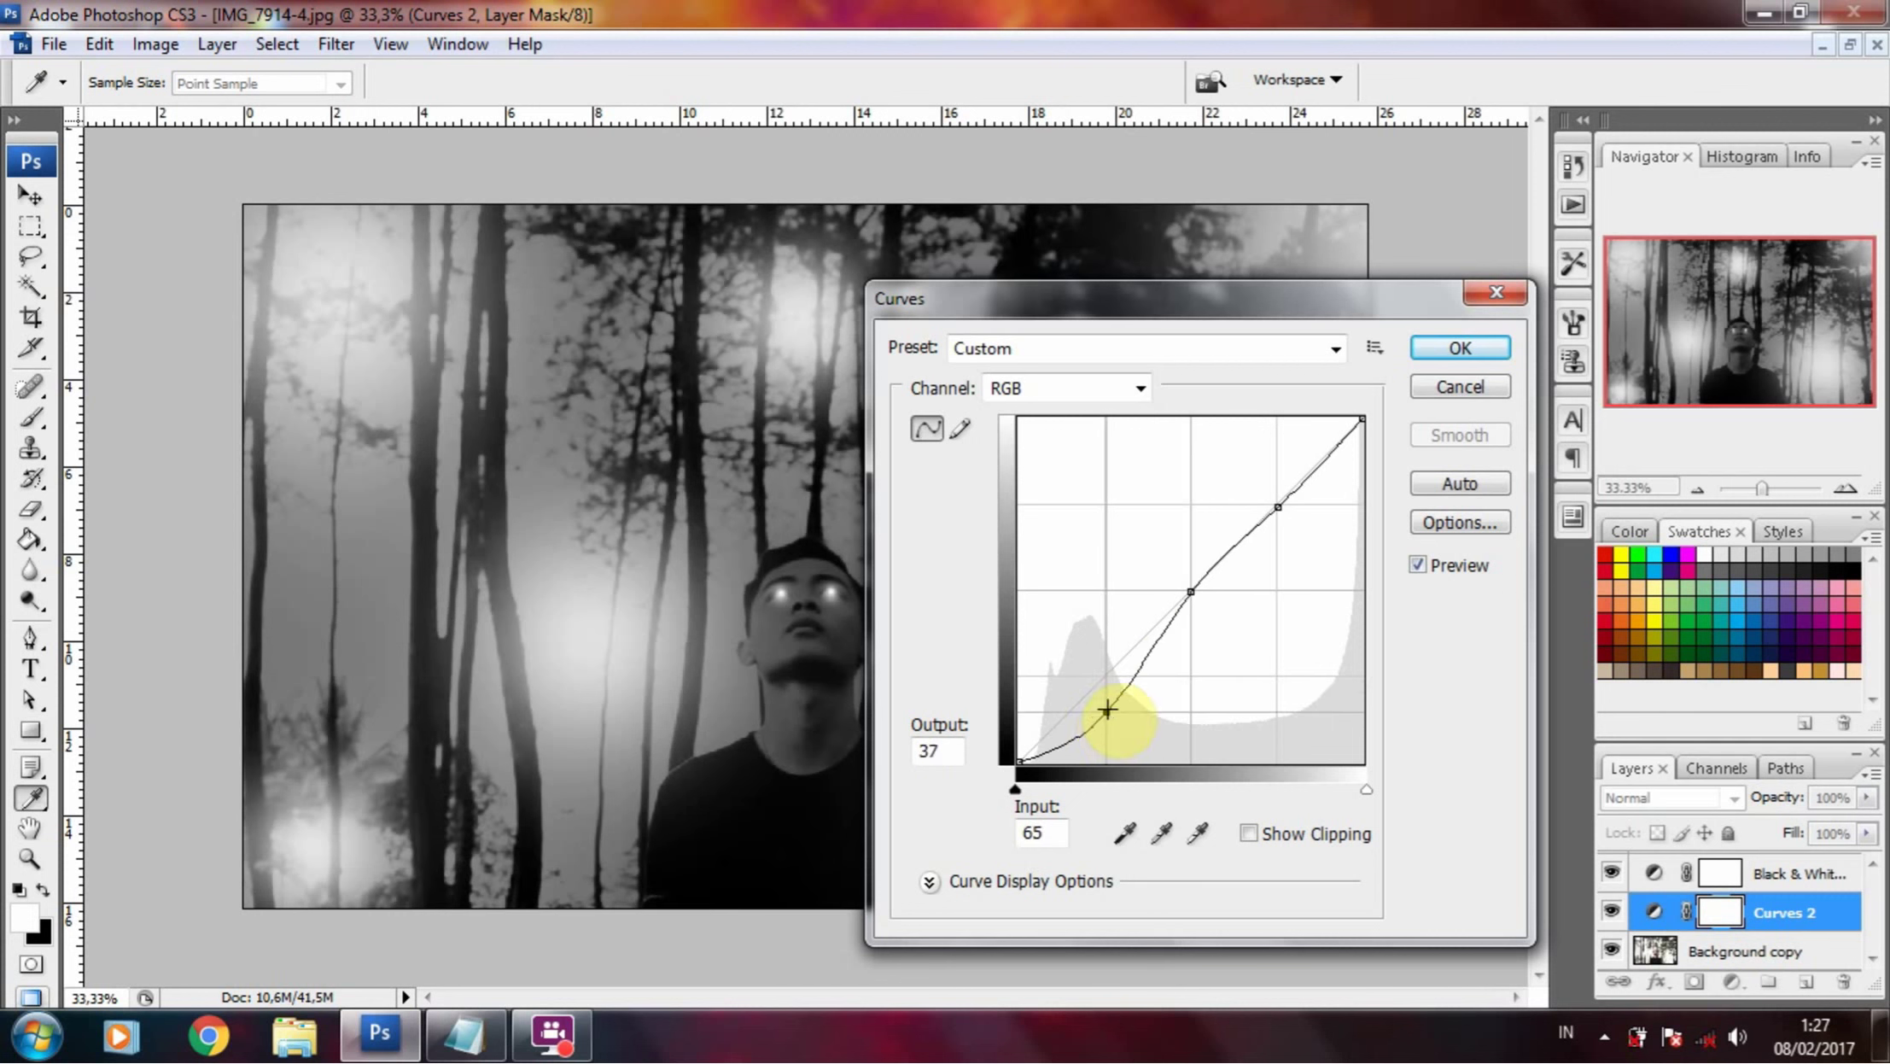
pyautogui.moveTo(1192, 591); pyautogui.dragTo(1191, 628)
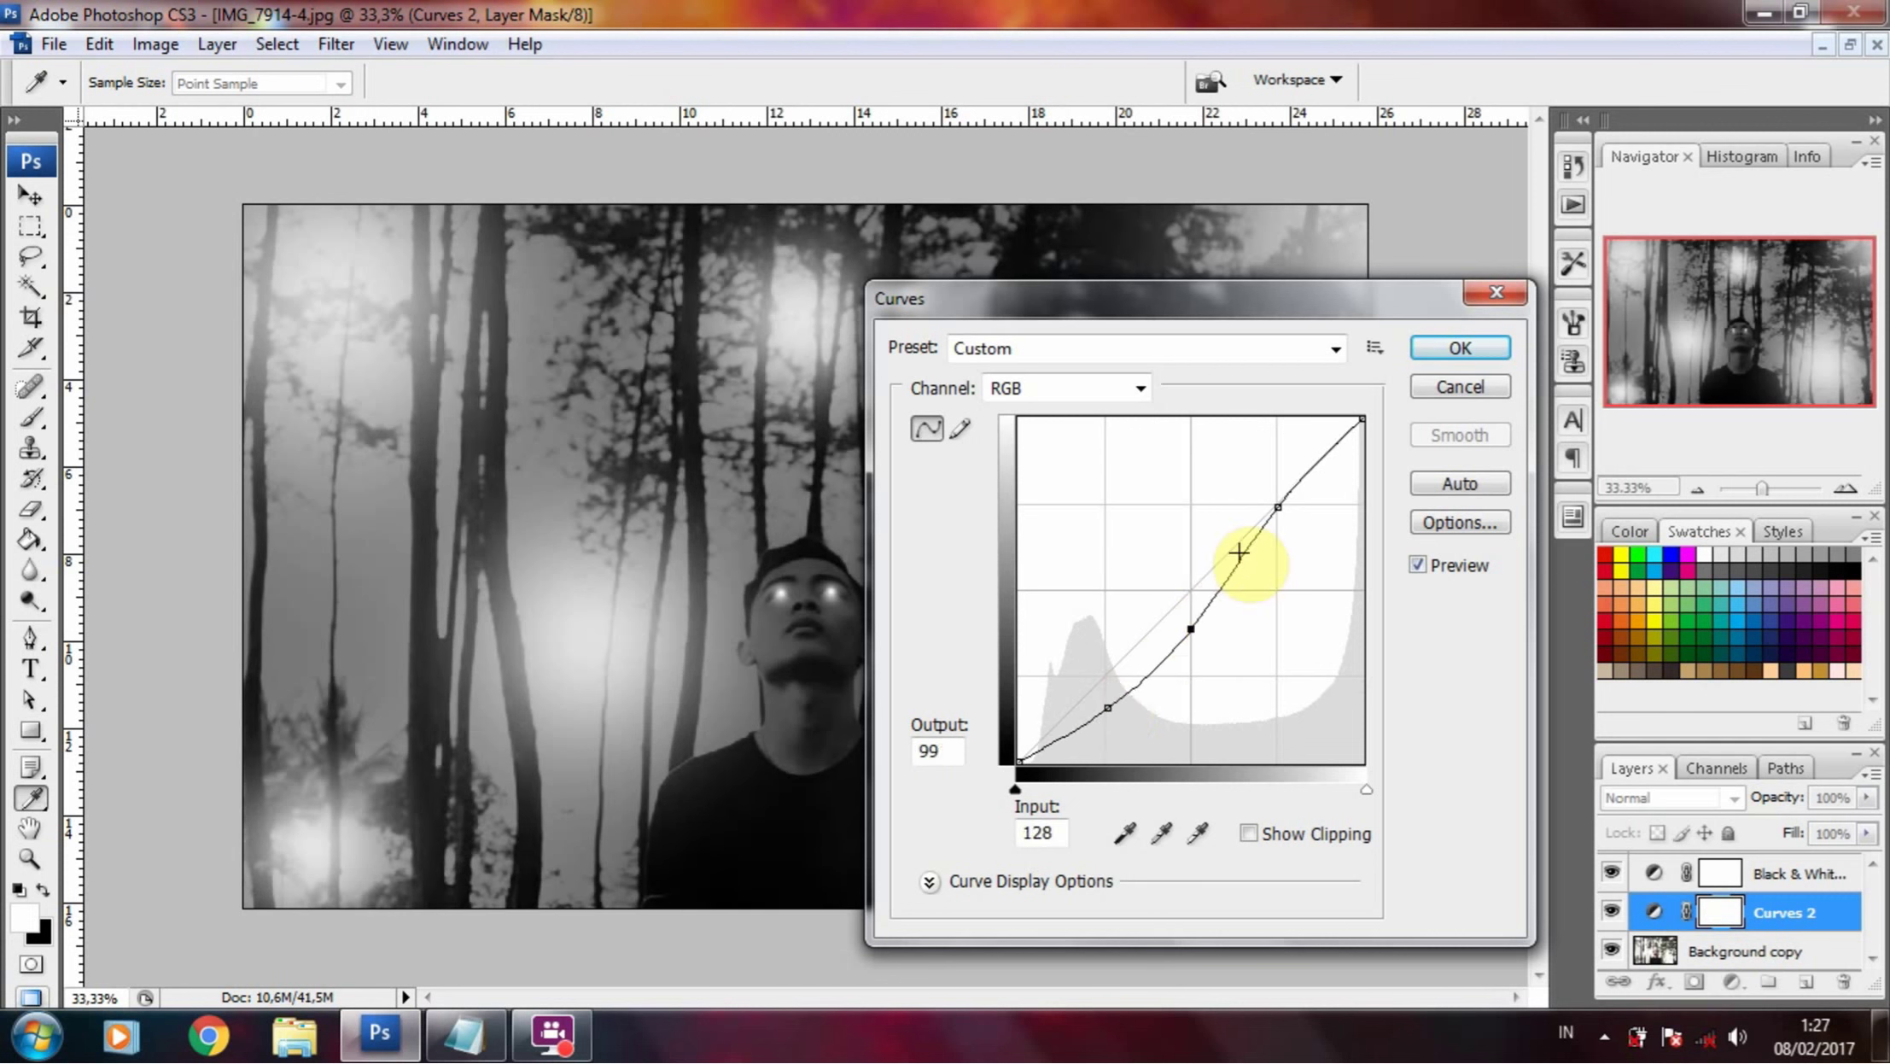
pyautogui.moveTo(1278, 507); pyautogui.dragTo(1273, 540)
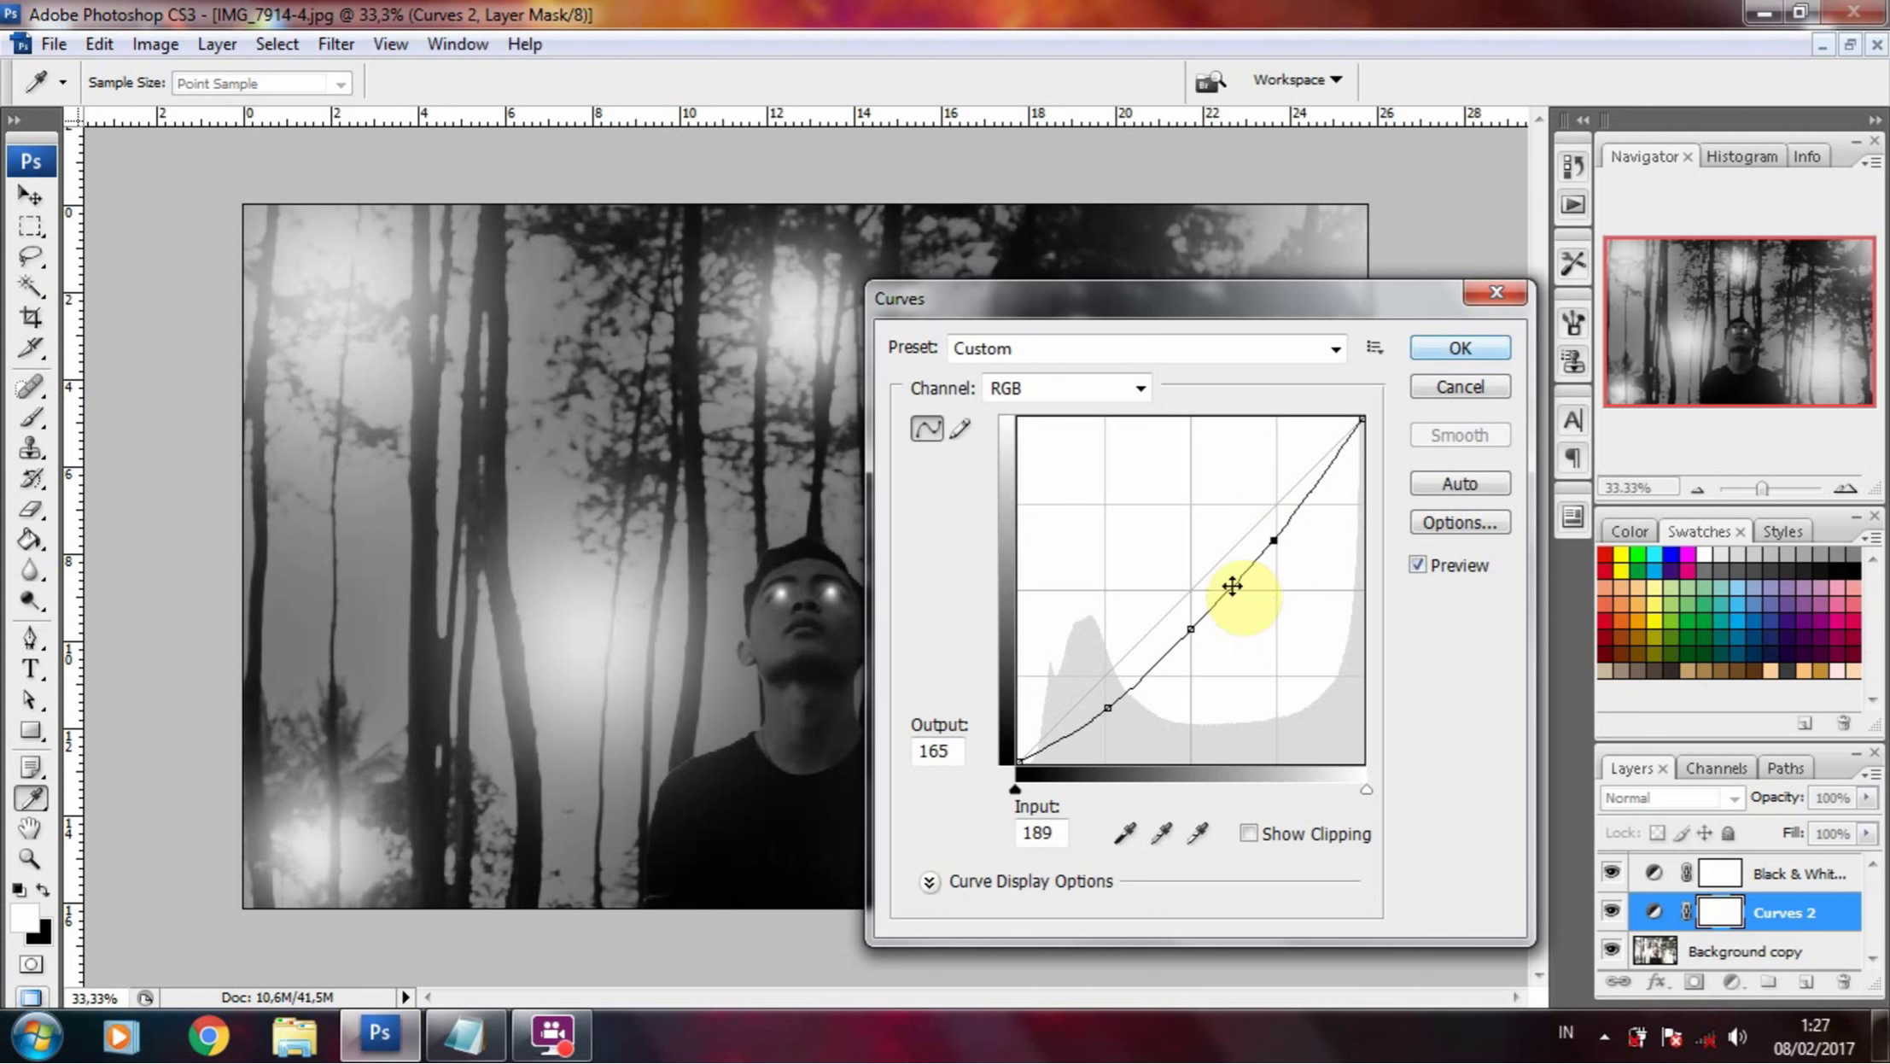
pyautogui.click(1186, 632)
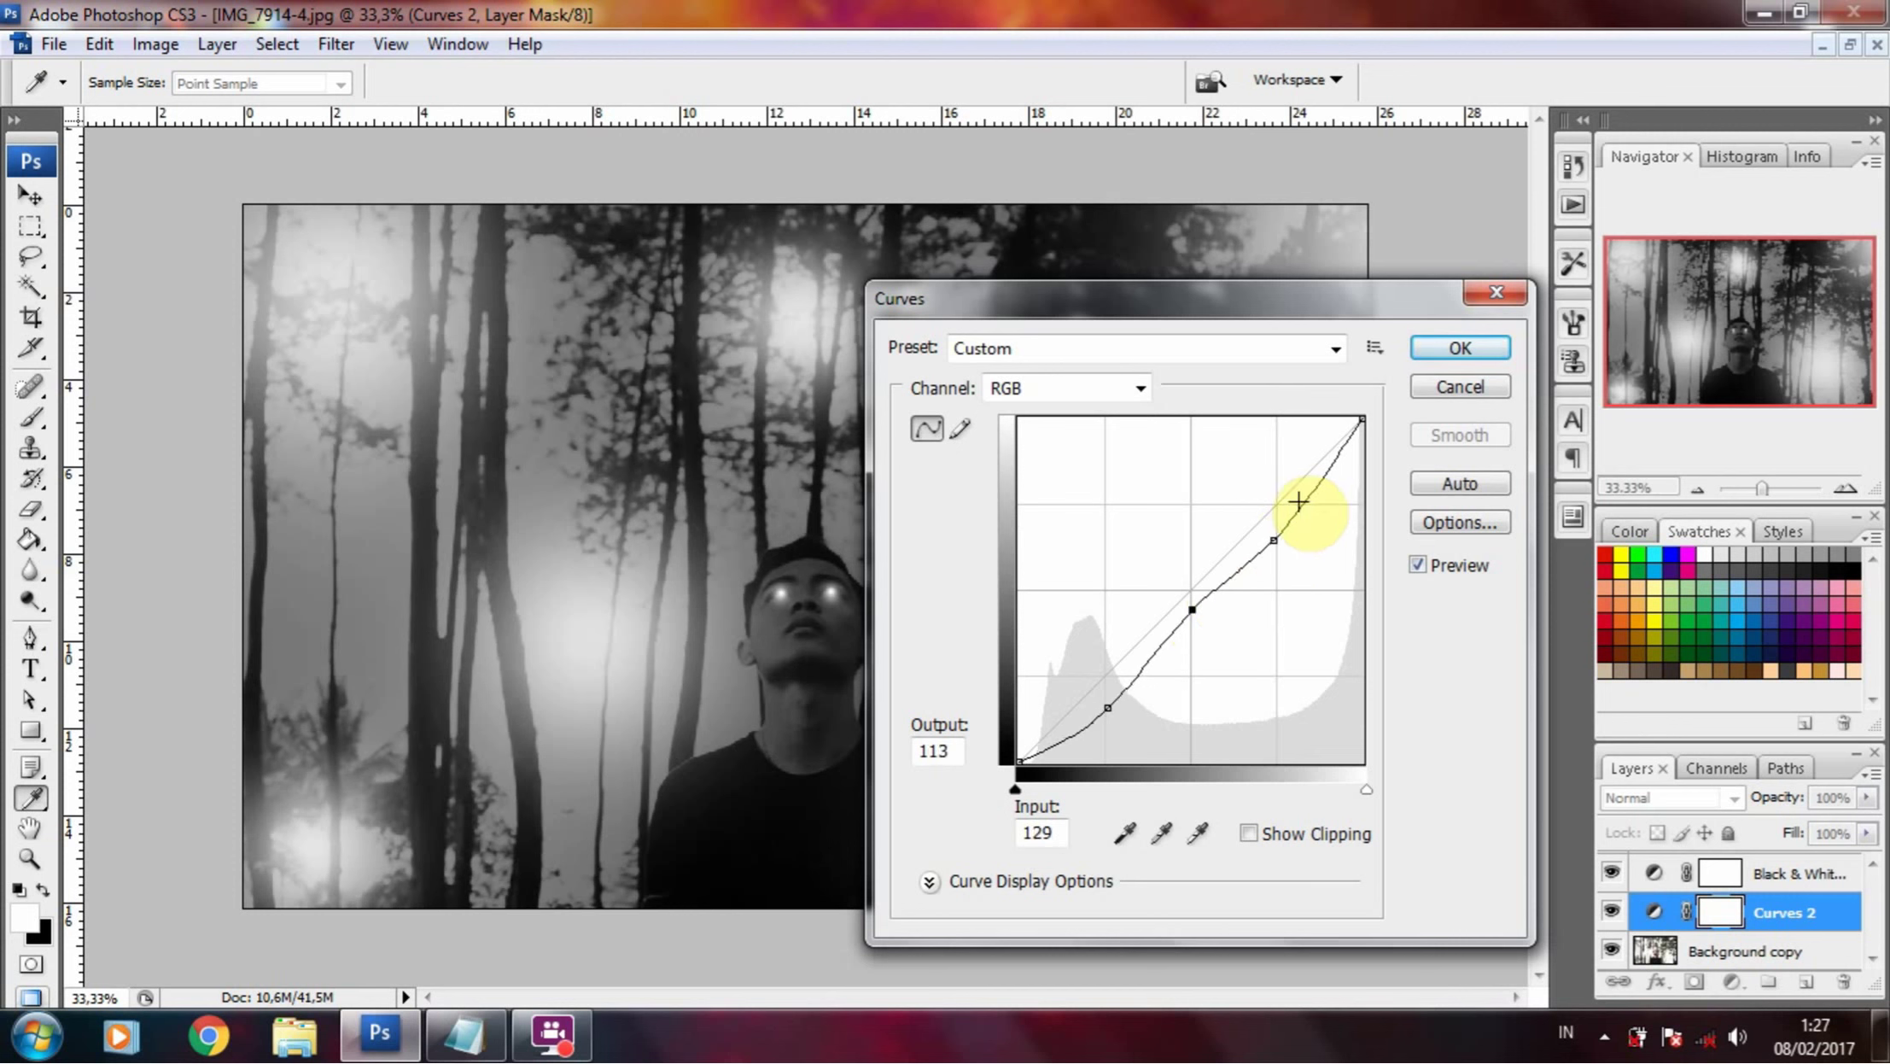
# - Confirm the Curves darkening, return to the Brush tool, and bring Notepad to the front
pyautogui.click(1460, 348)
pyautogui.press('b')
pyautogui.click(461, 1012)
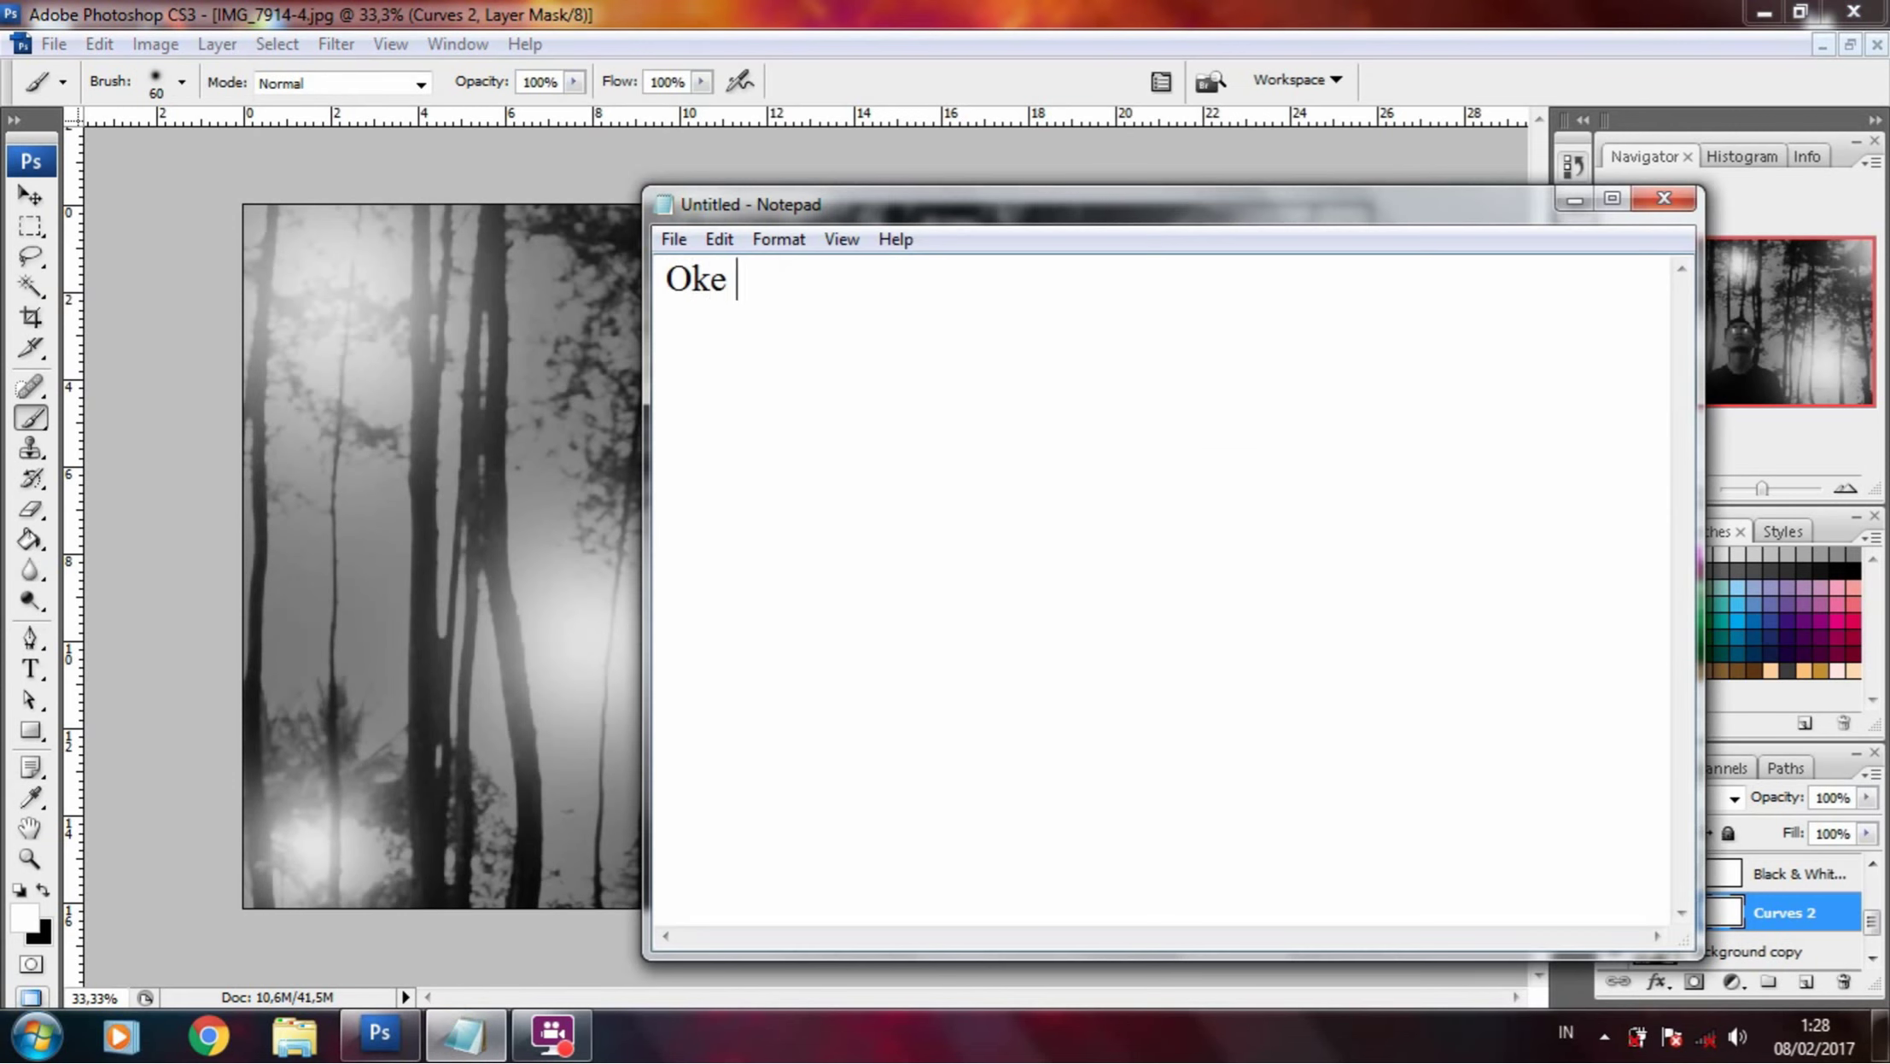